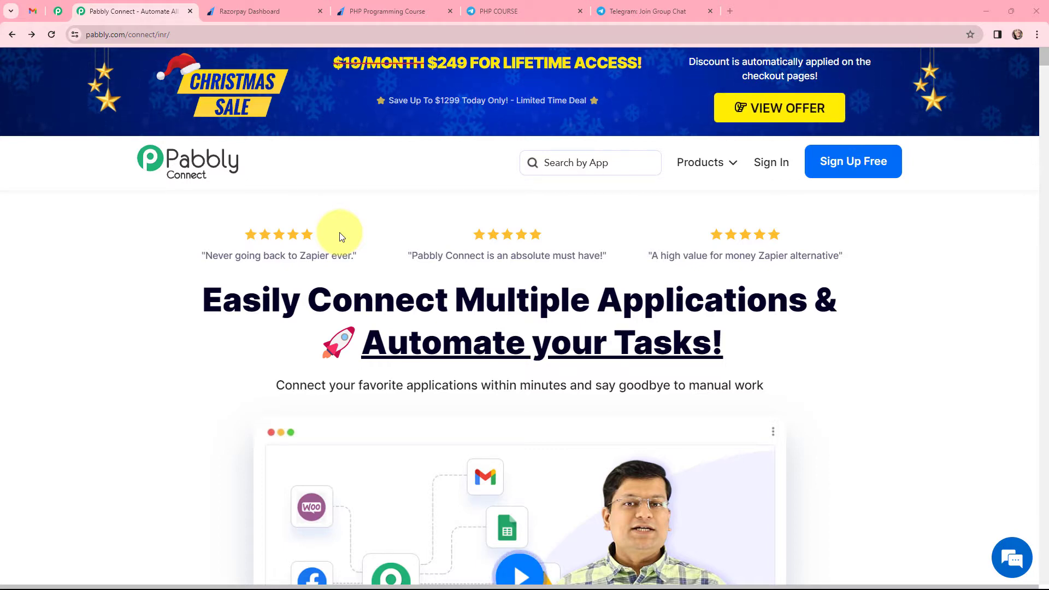
- Check the Razorpay payment confirmation page, then bring up the Join Telegram Group email in Gmail
{"action": "left_click", "coordinate": [375, 7]}
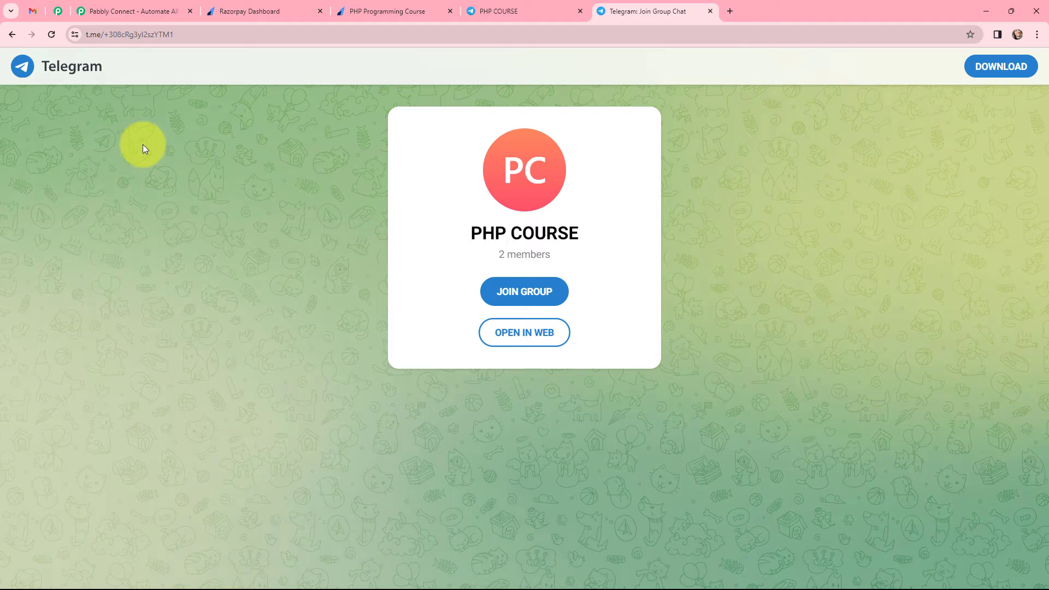
{"action": "left_click", "coordinate": [32, 11]}
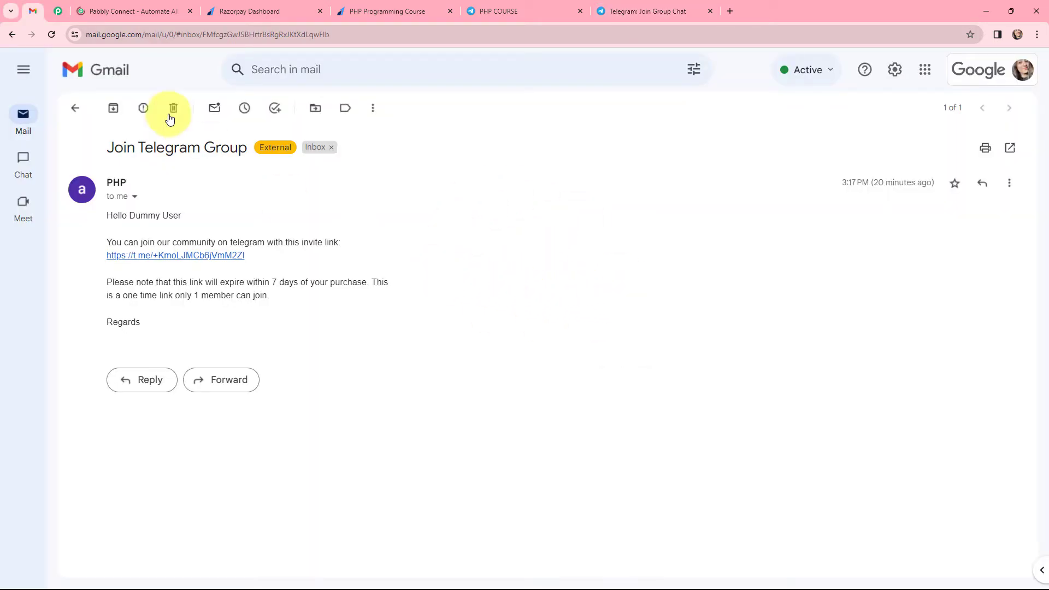
- Switch from Gmail back to the Pabbly Connect landing page tab
{"action": "left_click", "coordinate": [133, 10]}
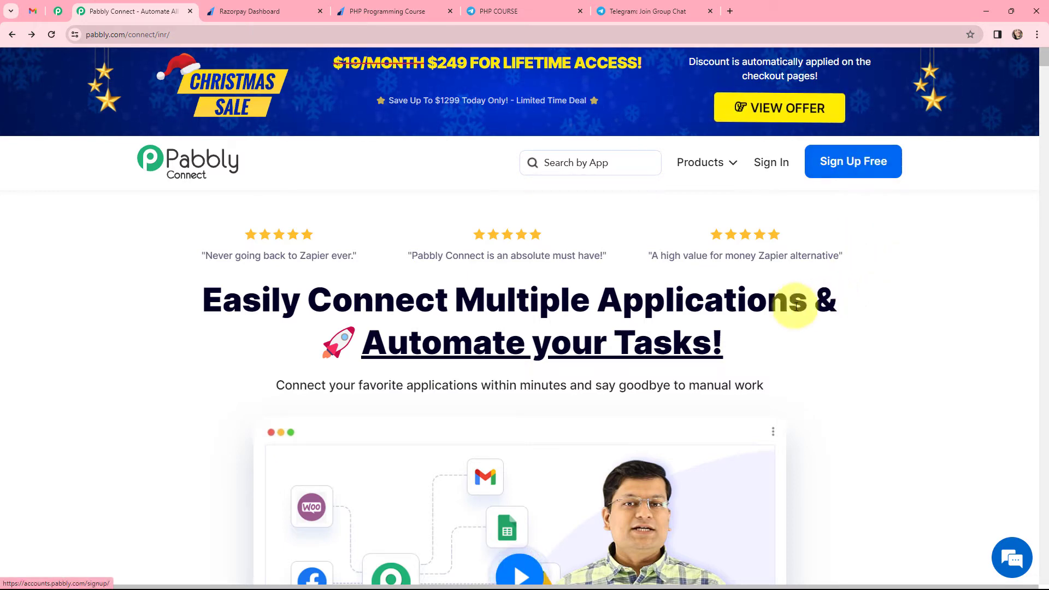
- Sign in to Pabbly and launch Pabbly Connect from the All Apps page
{"action": "left_click", "coordinate": [771, 164]}
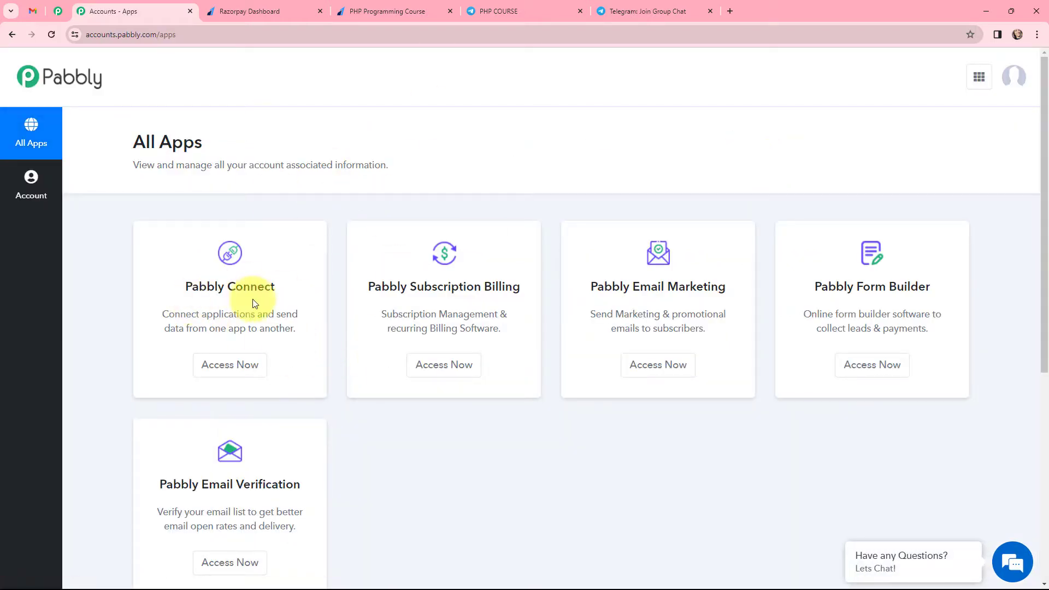
{"action": "left_click", "coordinate": [226, 371]}
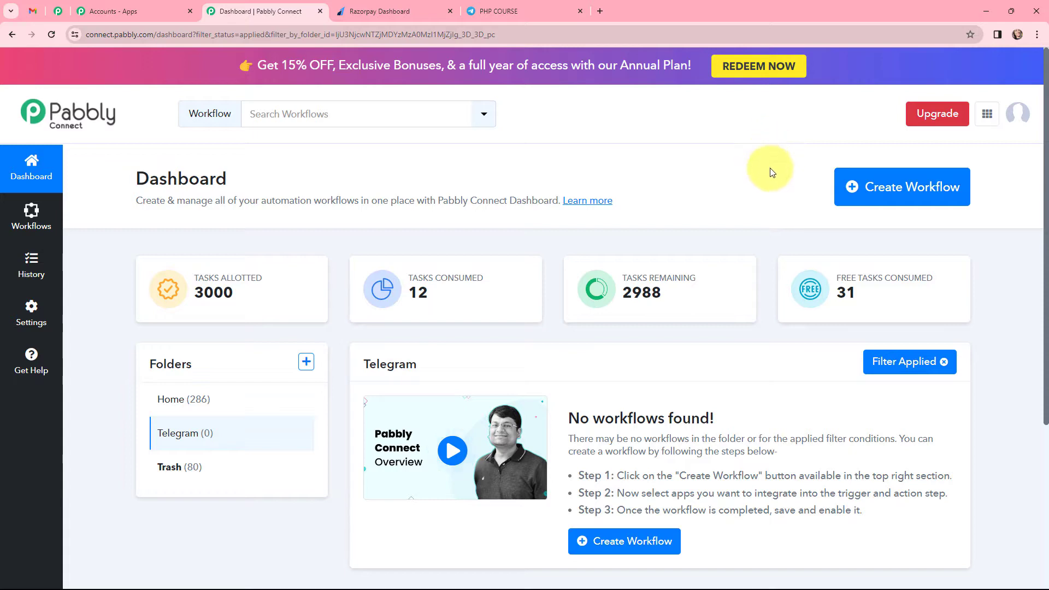
- Create a workflow named 'Send Chat Invitation Link to User for Razorpay Payment' in folder Telegram
{"action": "left_click", "coordinate": [887, 189]}
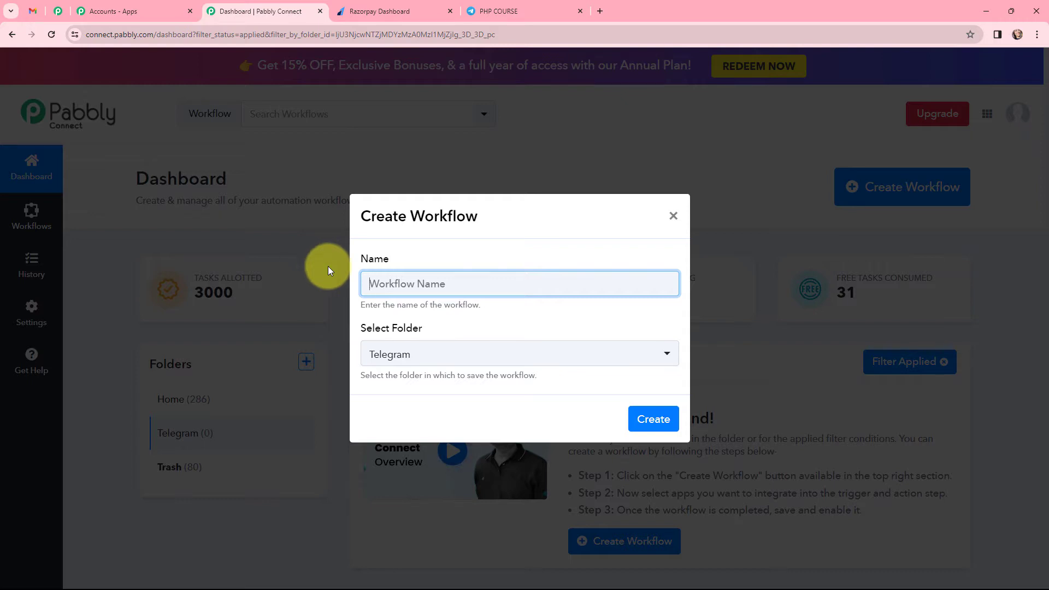
{"action": "type", "text": "Send Chat Invitation Link to User for Razorpay Payment"}
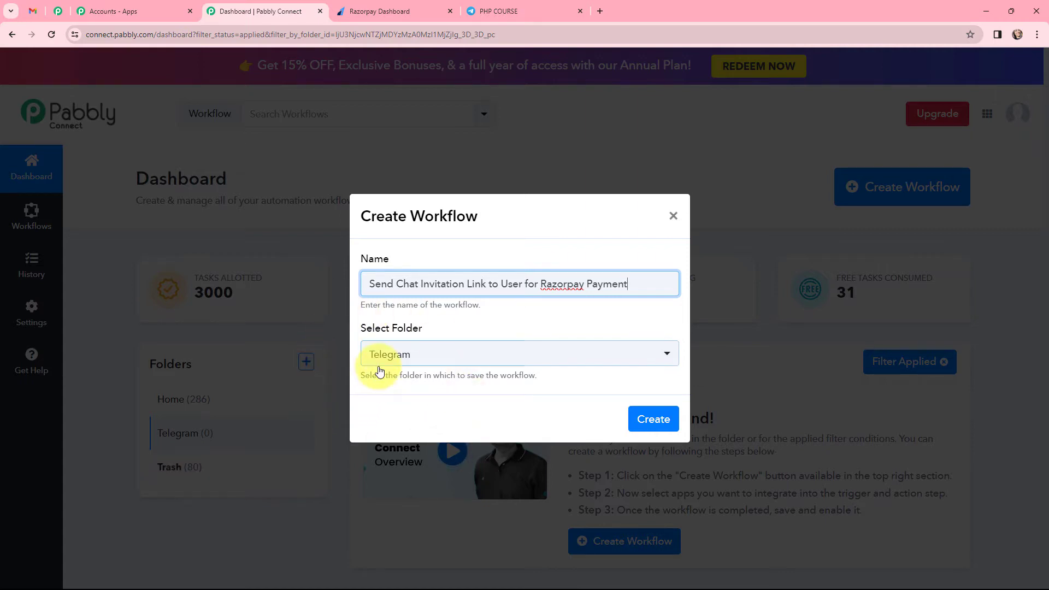
{"action": "left_click", "coordinate": [653, 418]}
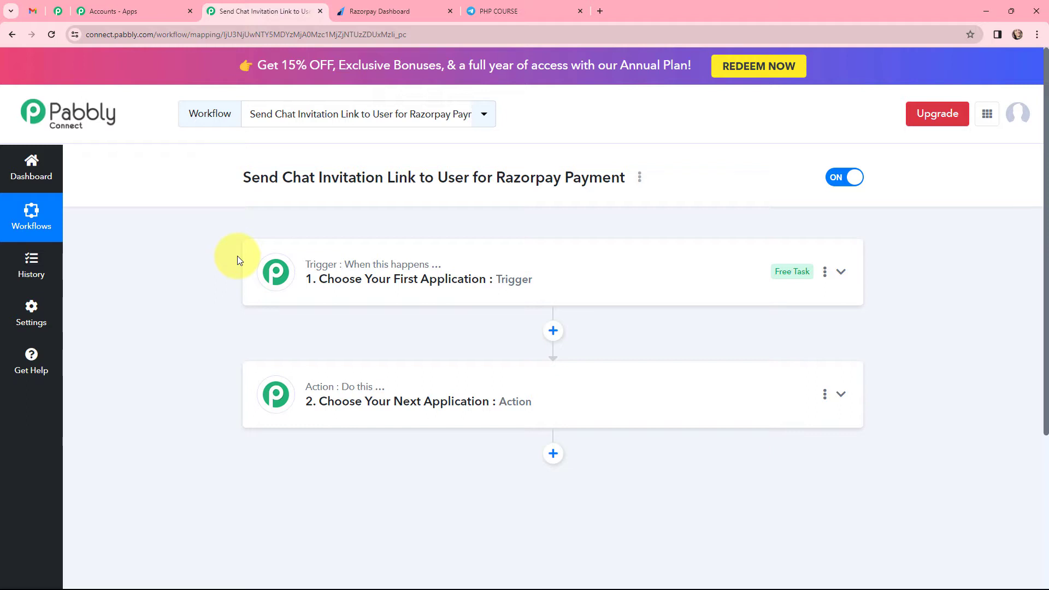
- Set the trigger app to Razorpay with trigger event Payment Captured
{"action": "mouse_move", "coordinate": [422, 269]}
{"action": "mouse_move", "coordinate": [293, 386]}
{"action": "left_click", "coordinate": [280, 282]}
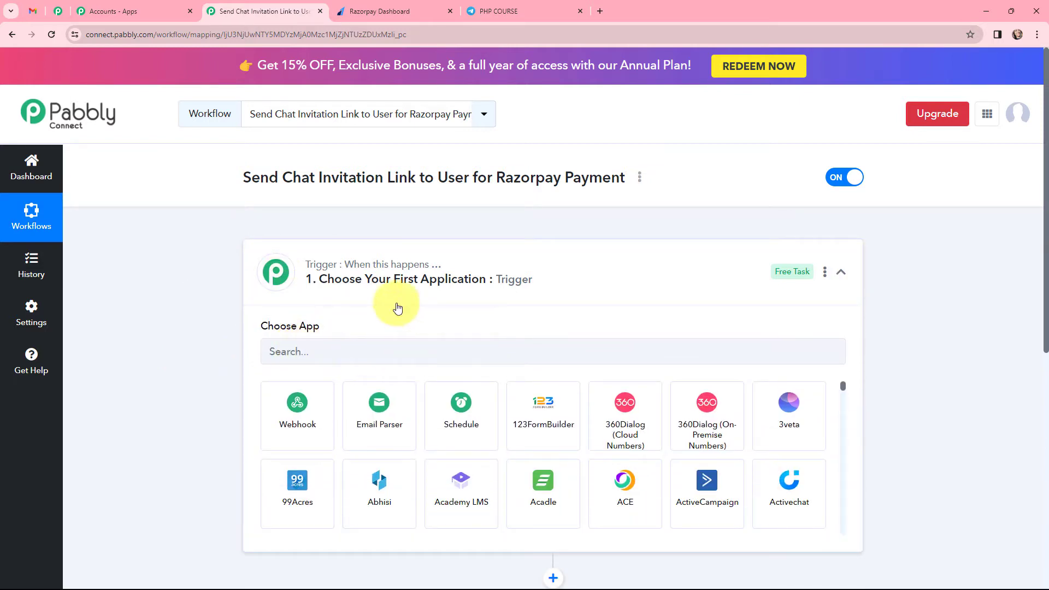
{"action": "left_click", "coordinate": [328, 350]}
{"action": "type", "text": "r"}
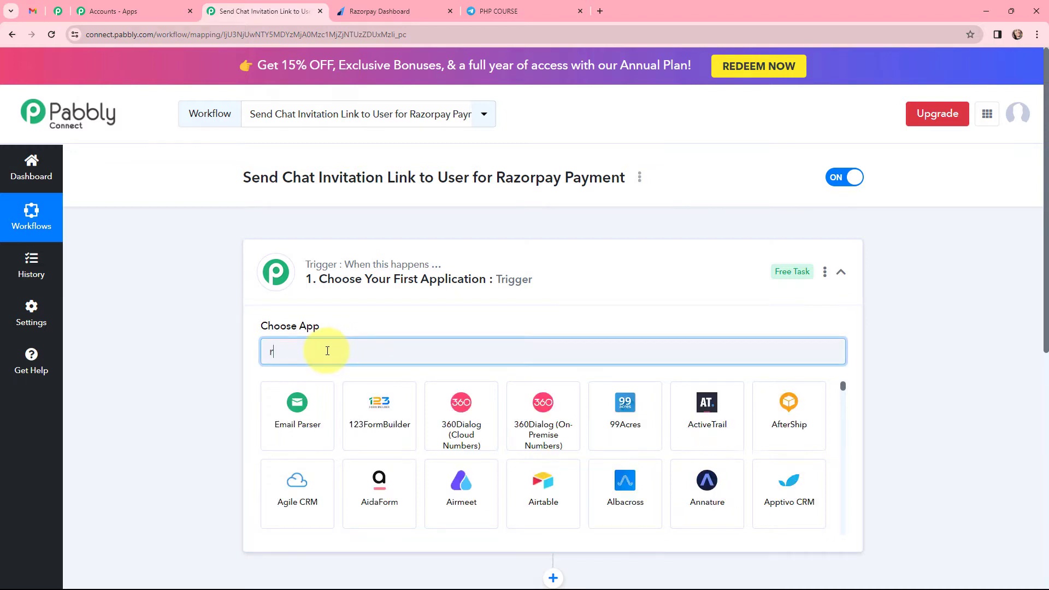
{"action": "type", "text": "azor"}
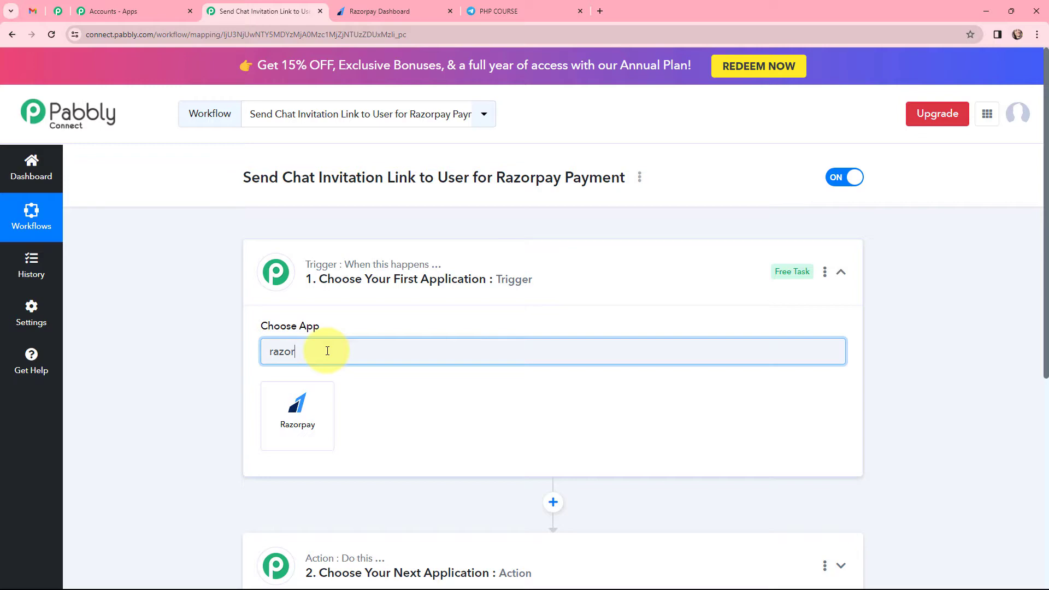
{"action": "left_click", "coordinate": [321, 397]}
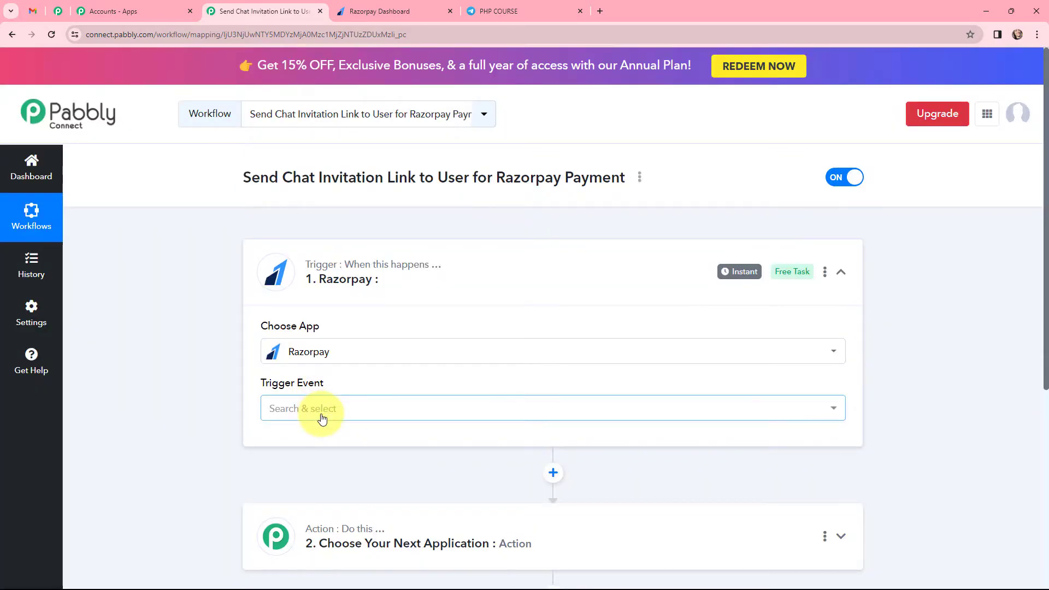
{"action": "left_click", "coordinate": [322, 416]}
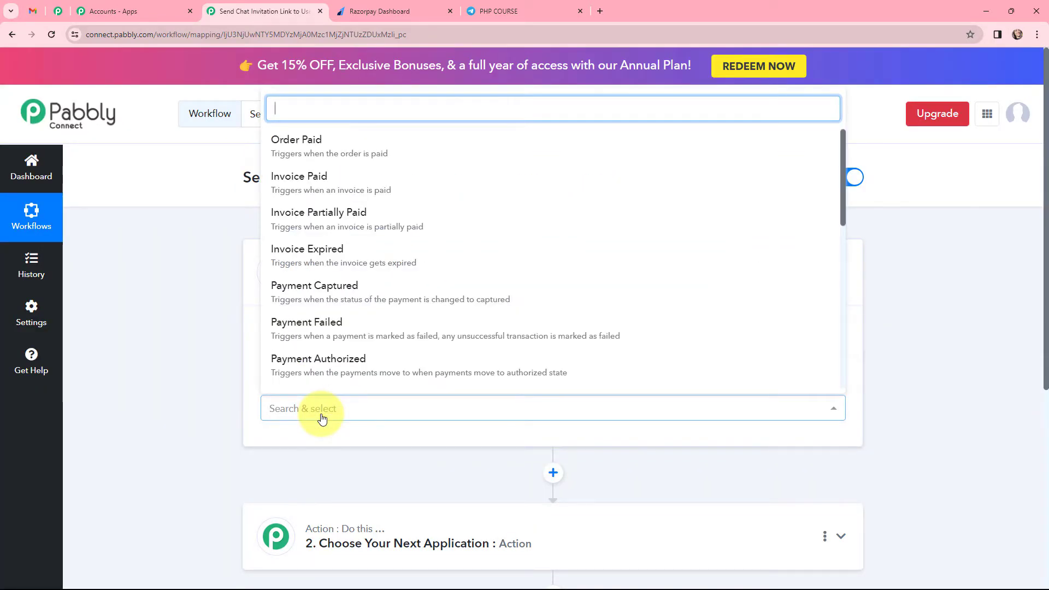
{"action": "left_click", "coordinate": [345, 286]}
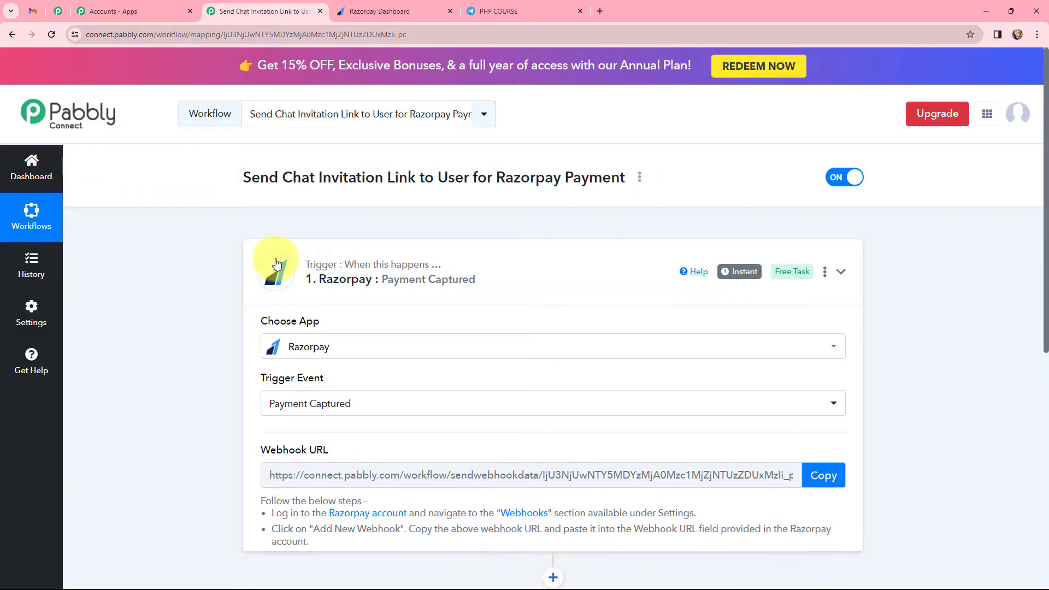
{"action": "left_click", "coordinate": [277, 263]}
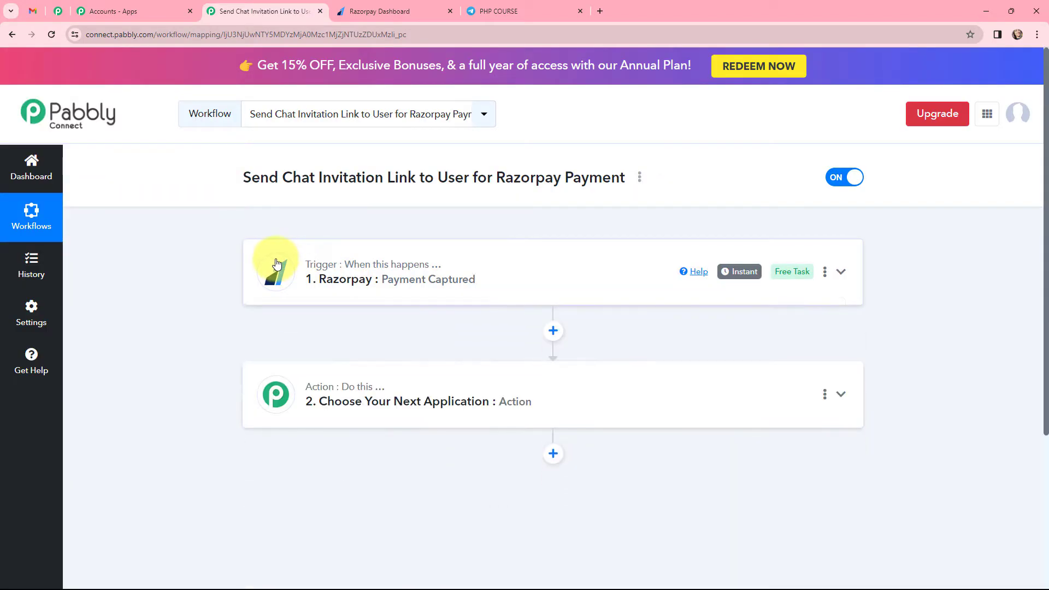
- Make the first action Telegram Bot: Create Chat Invite Link and add another action step
{"action": "left_click", "coordinate": [280, 391]}
{"action": "left_click", "coordinate": [370, 276]}
{"action": "type", "text": "t"}
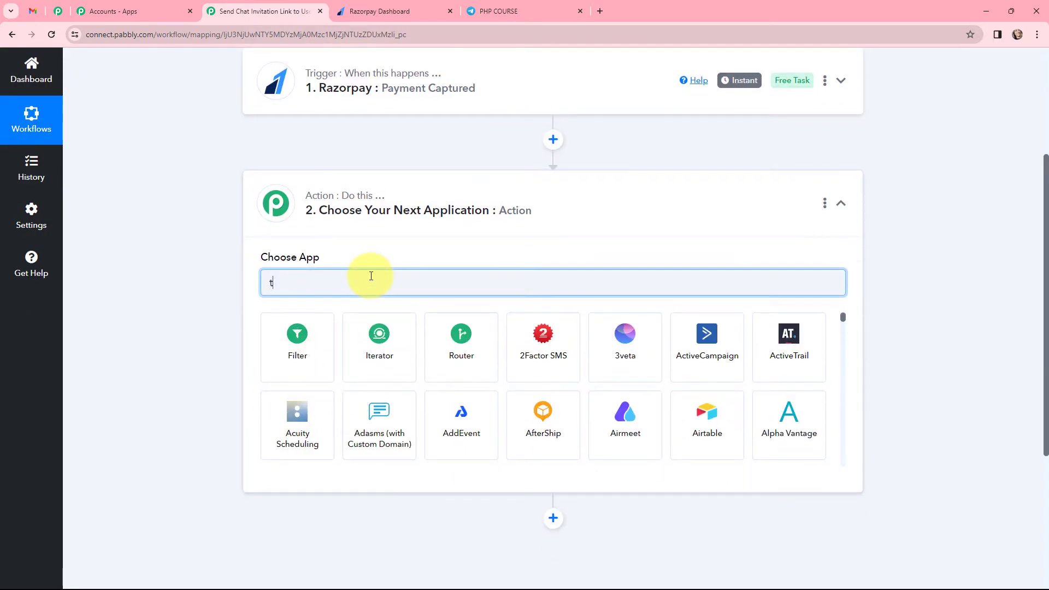
{"action": "type", "text": "ele"}
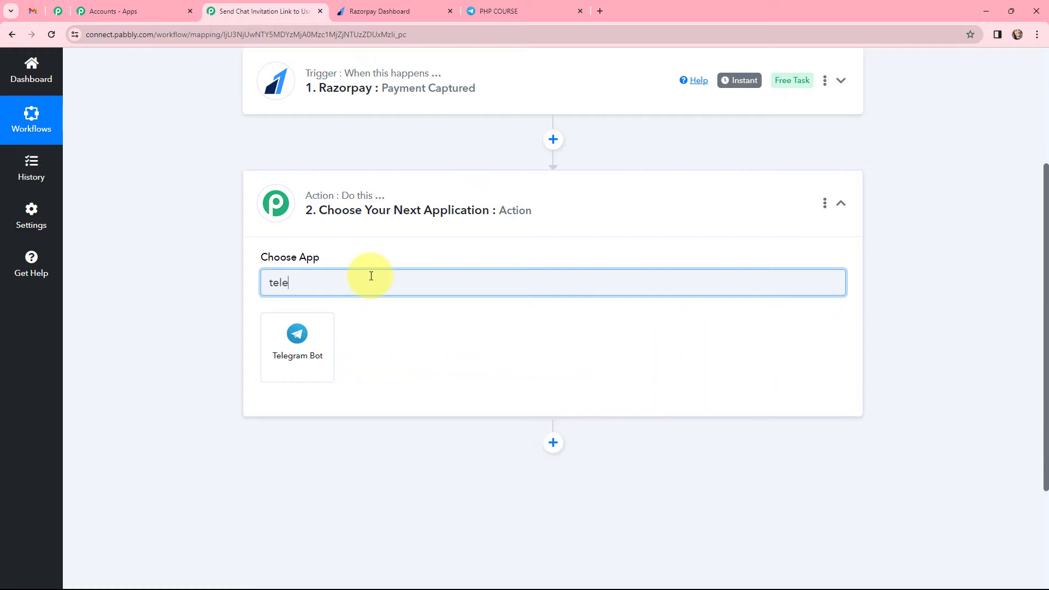
{"action": "left_click", "coordinate": [304, 338]}
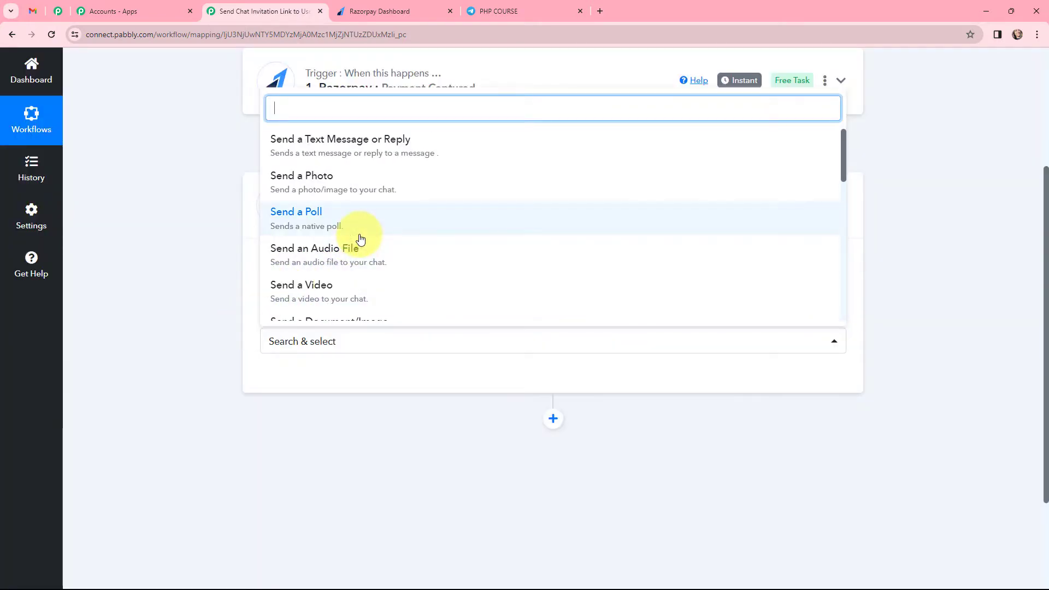
{"action": "scroll", "coordinate": [357, 229], "scroll_direction": "down", "scroll_amount": 2}
{"action": "scroll", "coordinate": [359, 237], "scroll_direction": "down", "scroll_amount": 3}
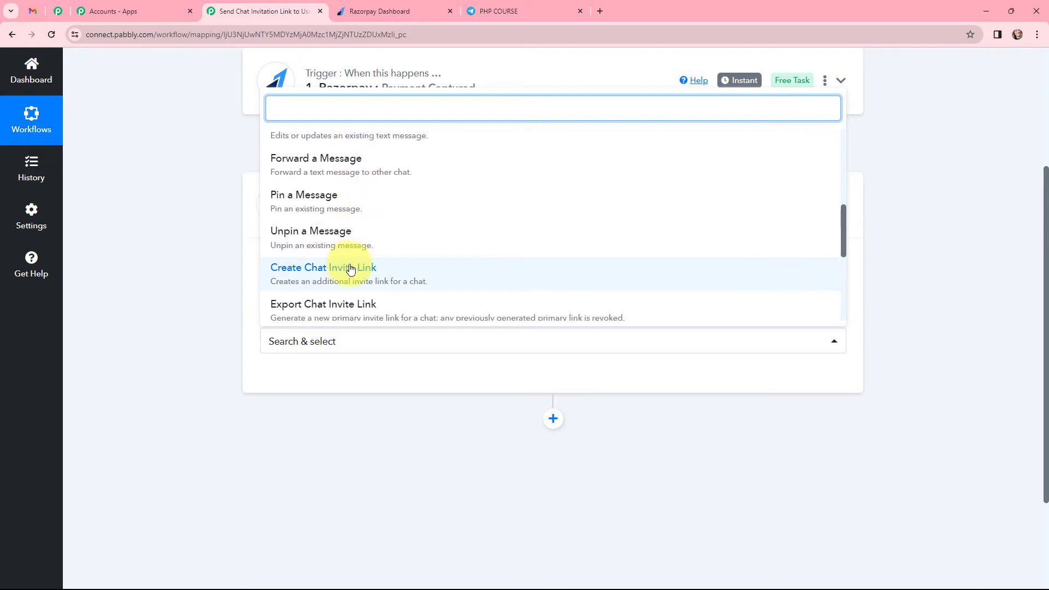
{"action": "left_click", "coordinate": [349, 272]}
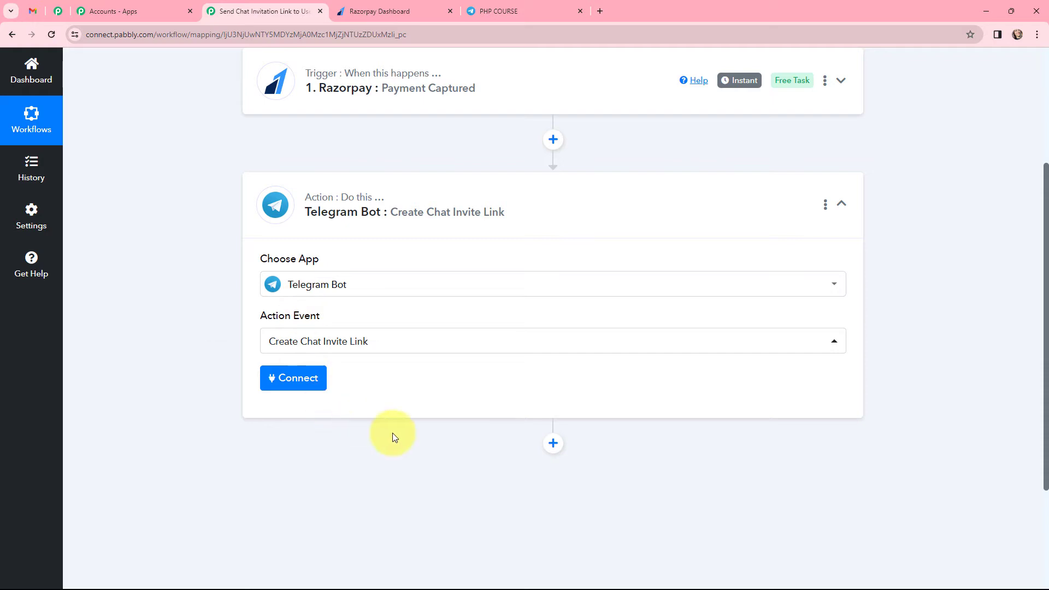
{"action": "left_click", "coordinate": [555, 446]}
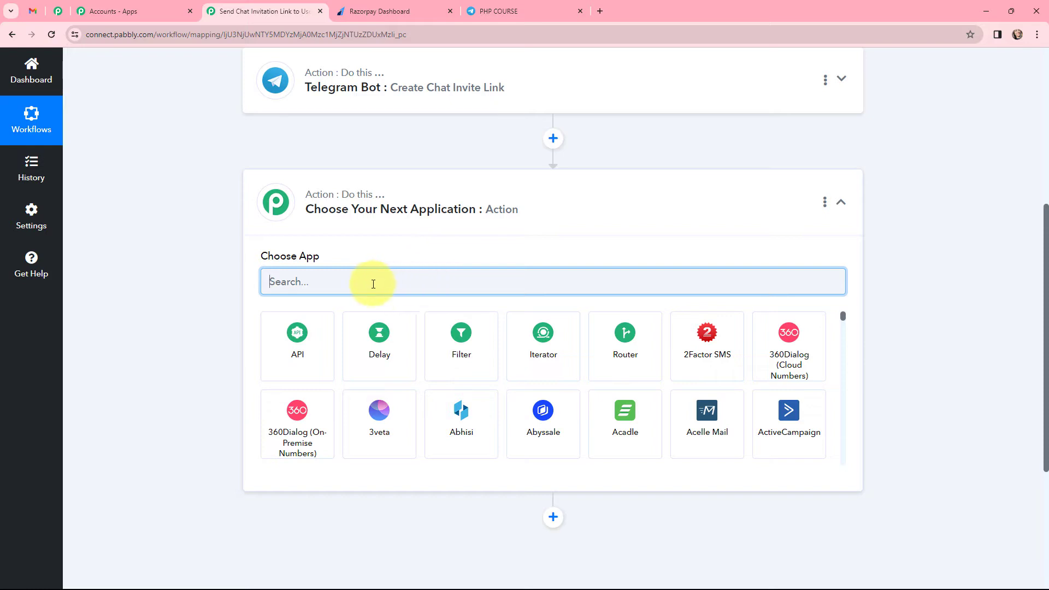
- Set the new action step to Gmail with the Send Email action event
{"action": "type", "text": "gmai"}
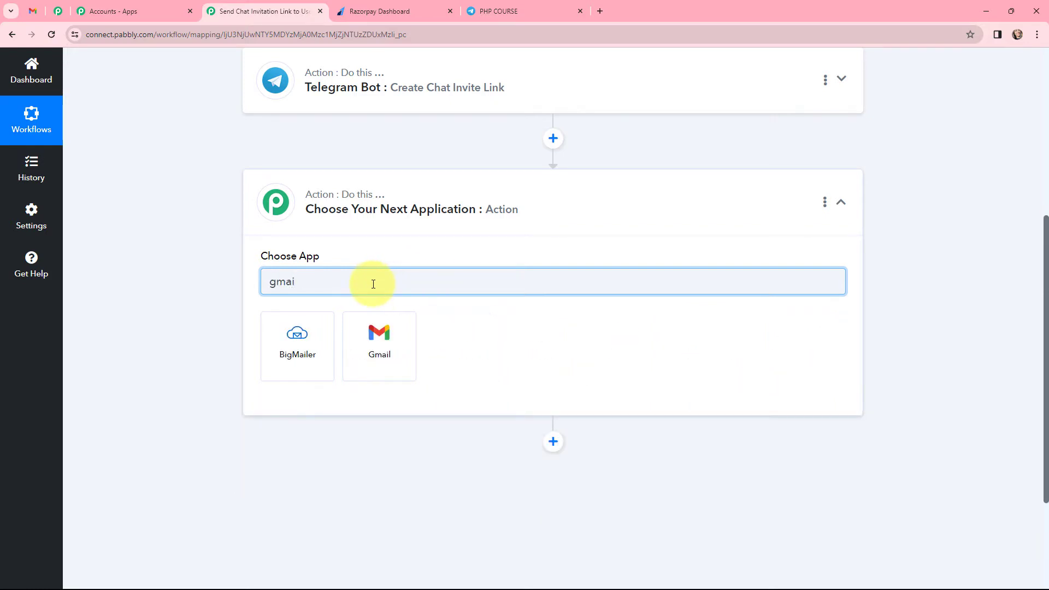
{"action": "left_click", "coordinate": [370, 344]}
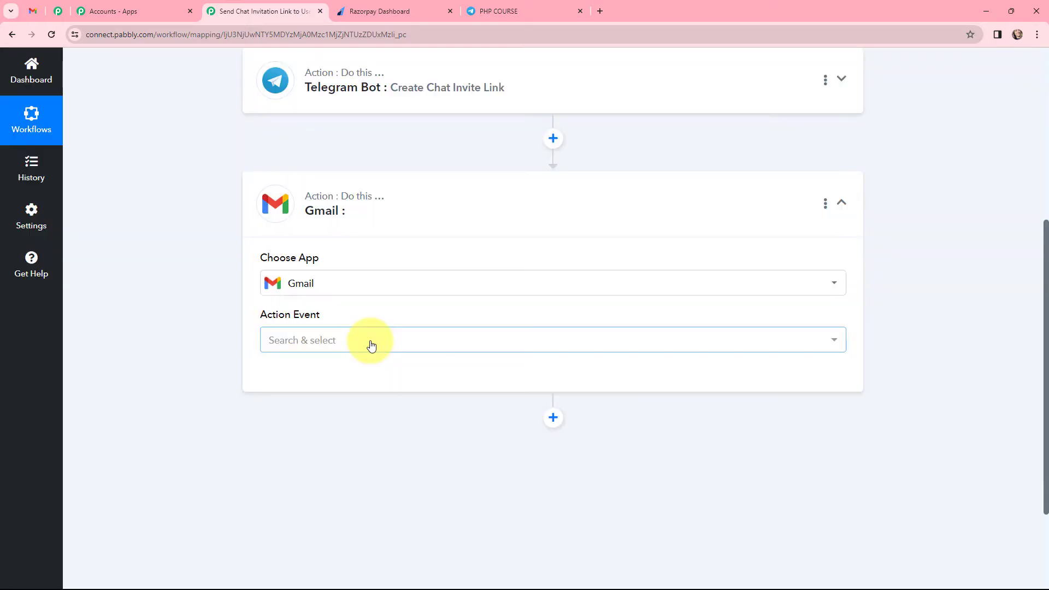
{"action": "left_click", "coordinate": [370, 342]}
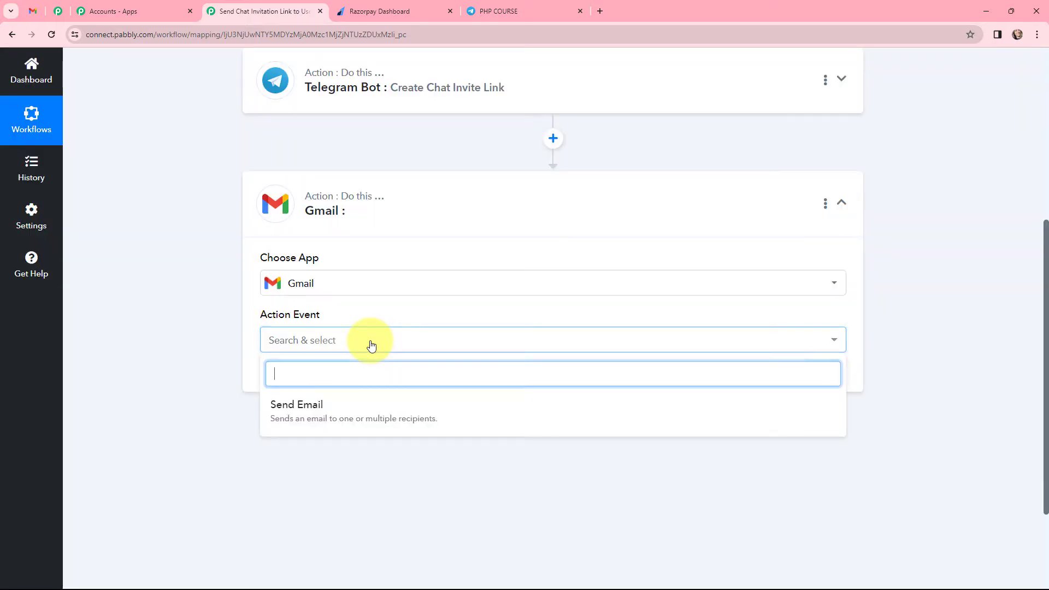
{"action": "left_click", "coordinate": [311, 413]}
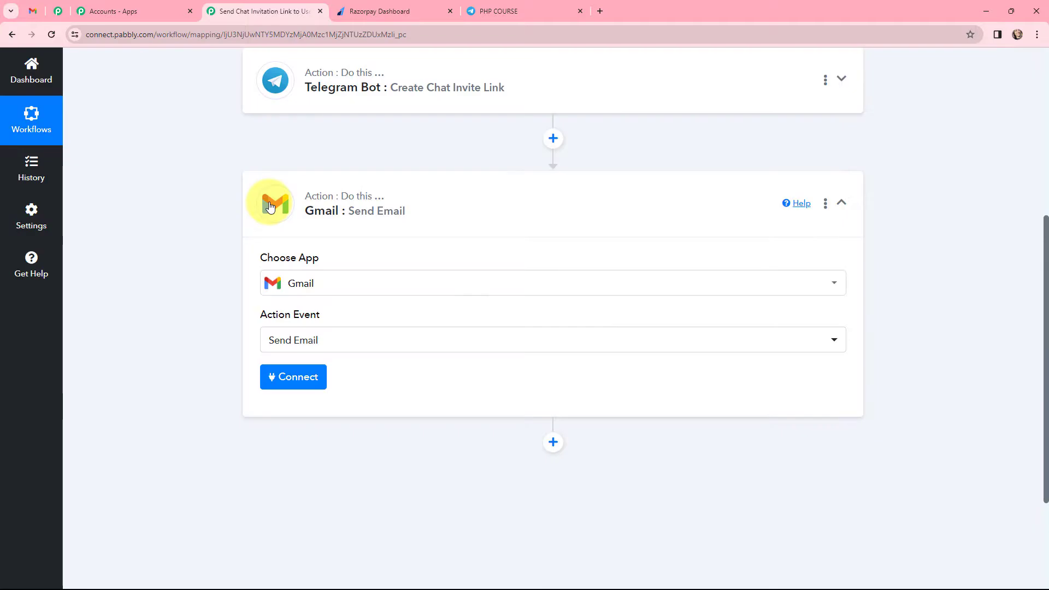
{"action": "scroll", "coordinate": [209, 244], "scroll_direction": "up", "scroll_amount": 5}
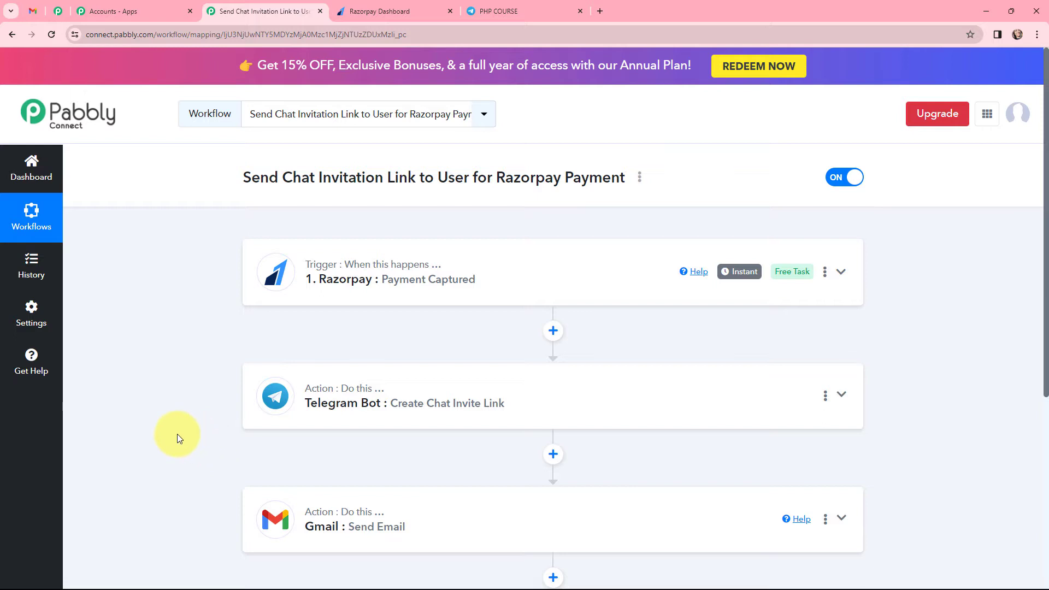
- Reopen the Razorpay Payment Captured trigger and select its 'Follow the below steps' webhook instructions
{"action": "left_click", "coordinate": [276, 275]}
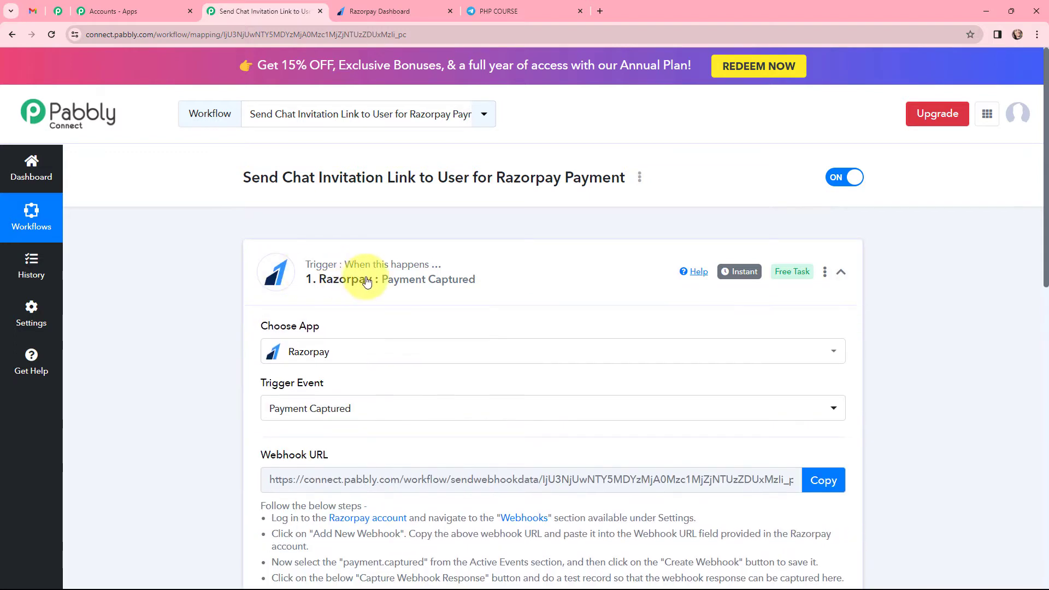
{"action": "scroll", "coordinate": [443, 301], "scroll_direction": "down", "scroll_amount": 3}
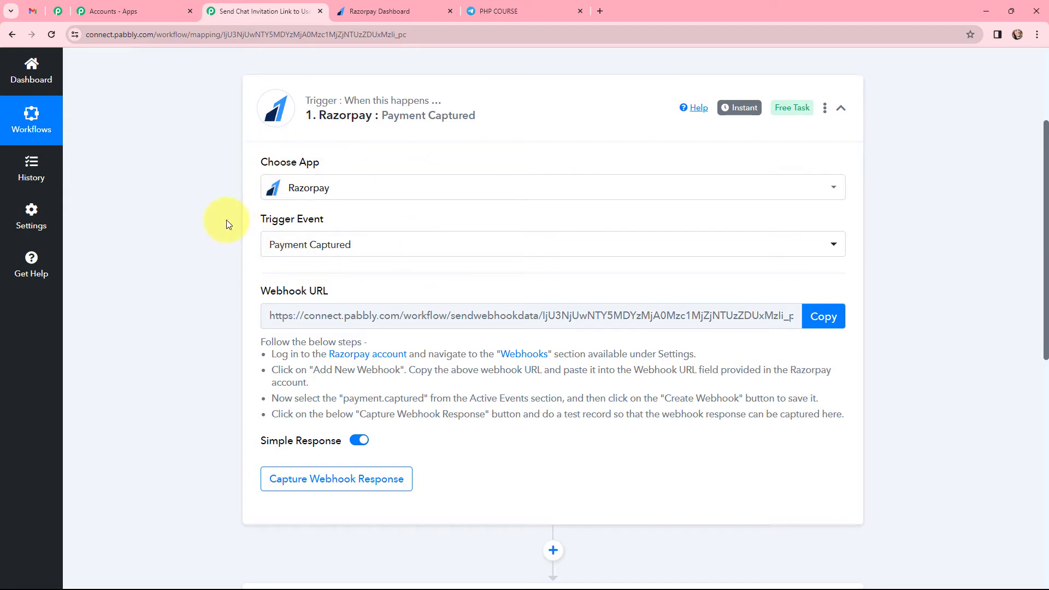
{"action": "left_click_drag", "start_coordinate": [260, 339], "coordinate": [844, 415]}
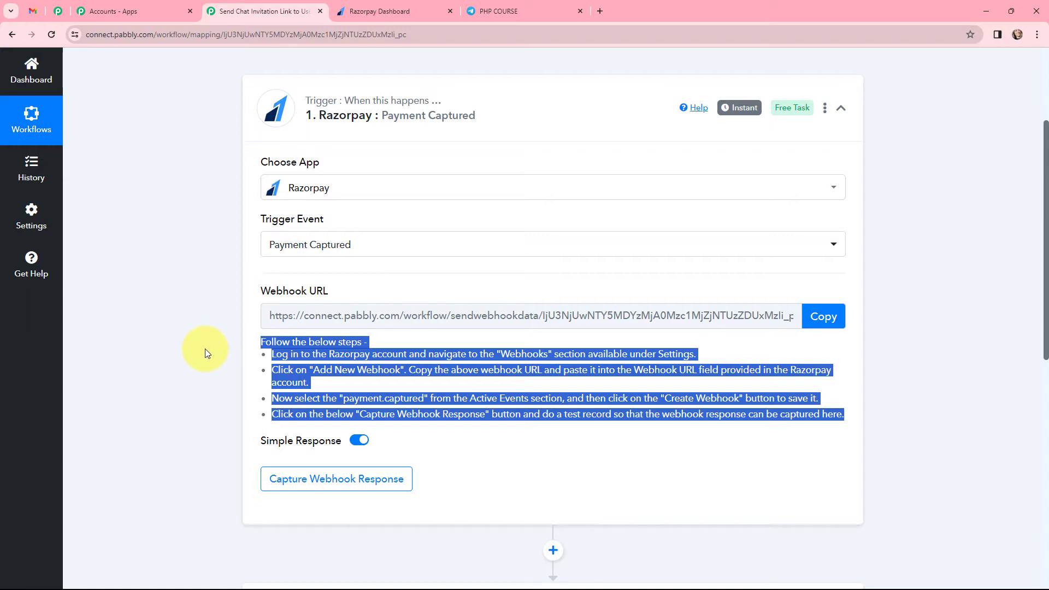
- Start a new webhook under Razorpay's Account & Settings > Webhooks and copy Pabbly's webhook URL
{"action": "left_click", "coordinate": [398, 10]}
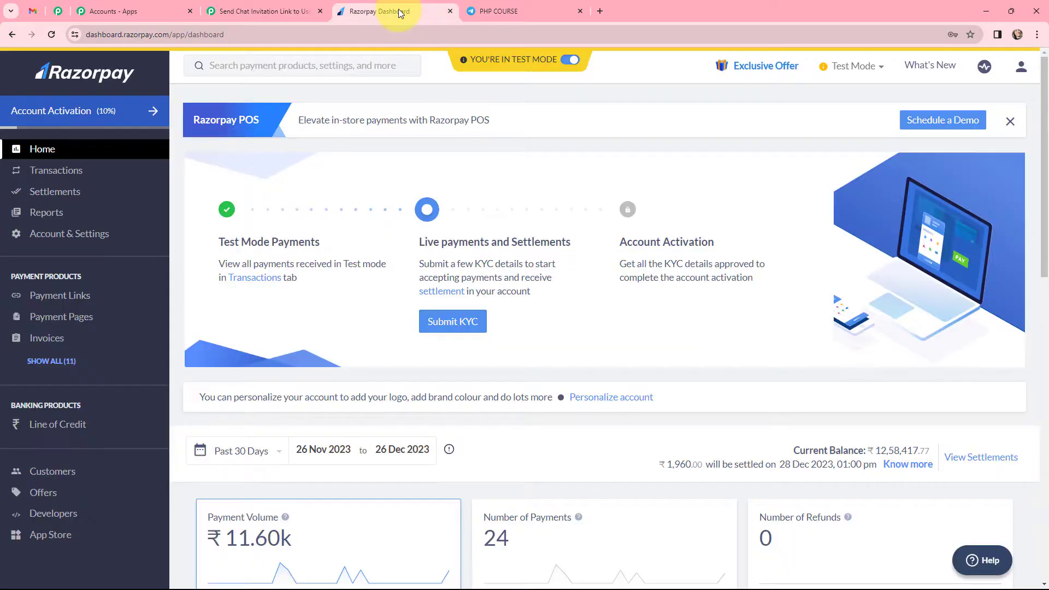
{"action": "left_click", "coordinate": [48, 236]}
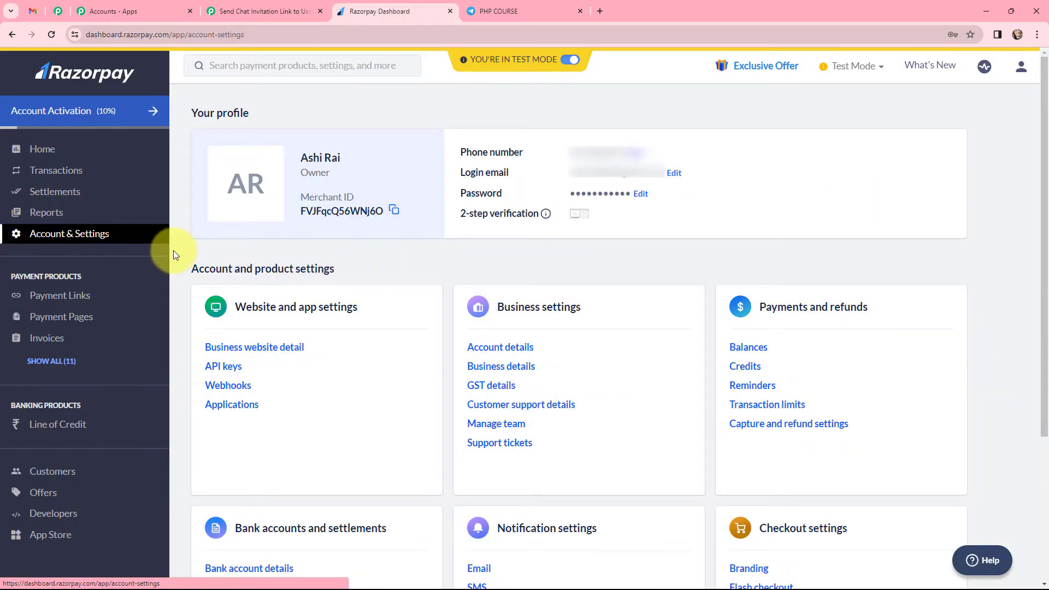
{"action": "left_click", "coordinate": [224, 385]}
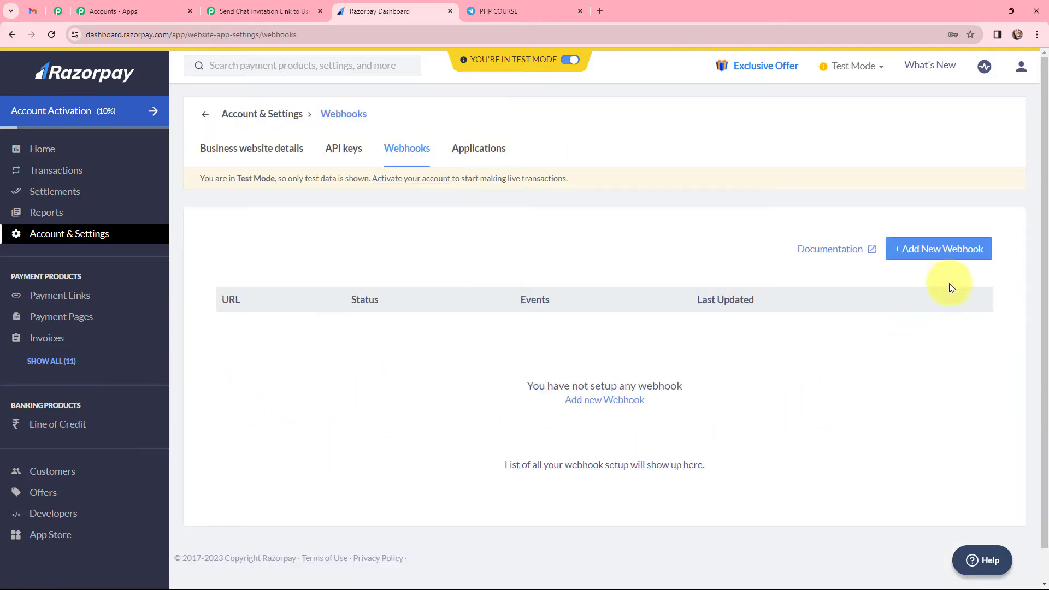
{"action": "left_click", "coordinate": [937, 255]}
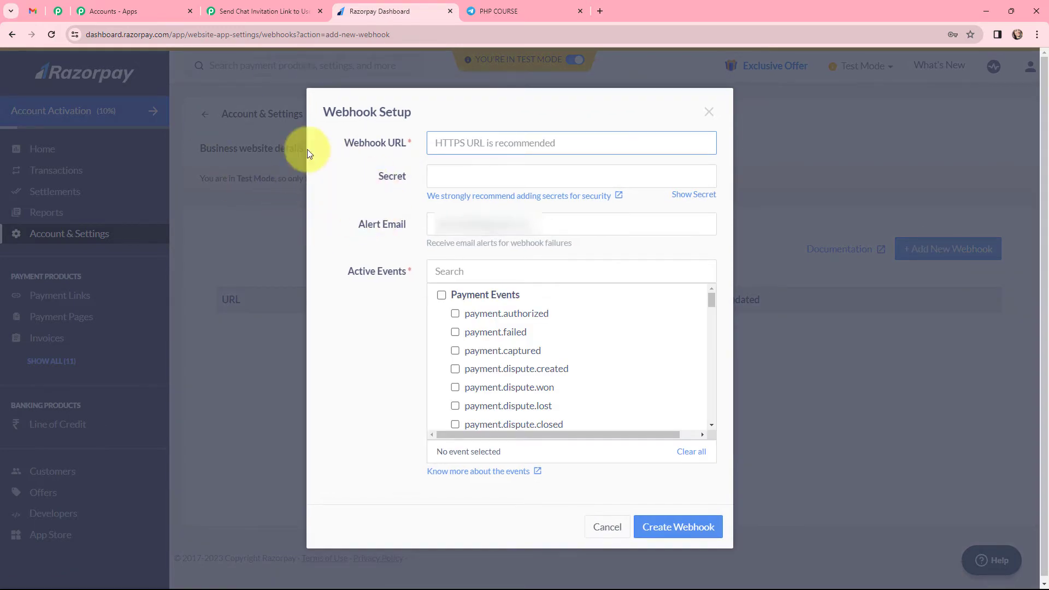
{"action": "left_click", "coordinate": [270, 11]}
{"action": "left_click", "coordinate": [815, 317]}
- Create the Razorpay webhook with the pasted URL and payment.captured event, then return to Pabbly
{"action": "left_click", "coordinate": [383, 11]}
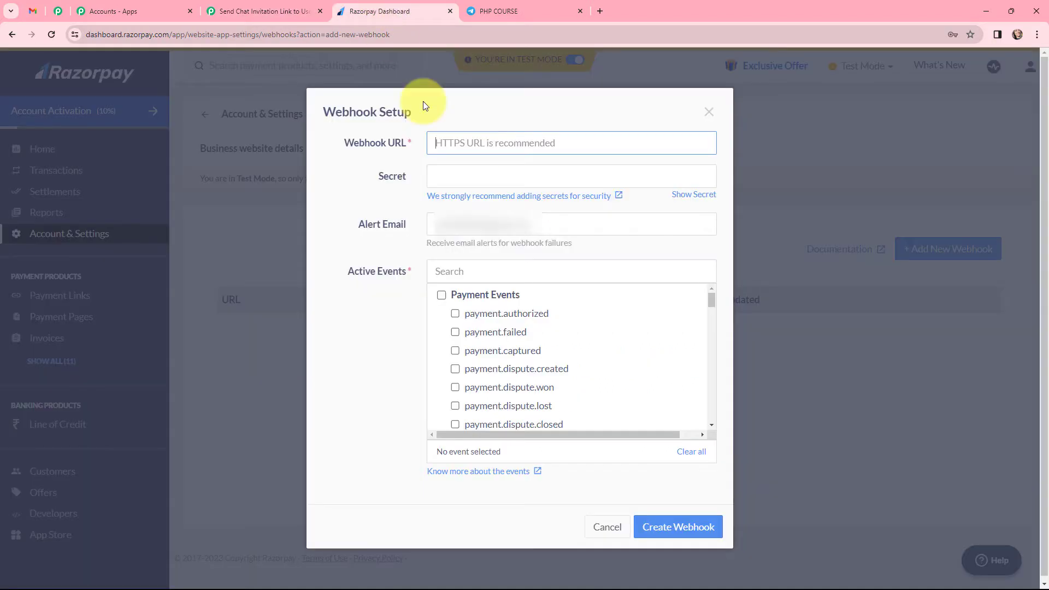
{"action": "key", "text": "ctrl+v"}
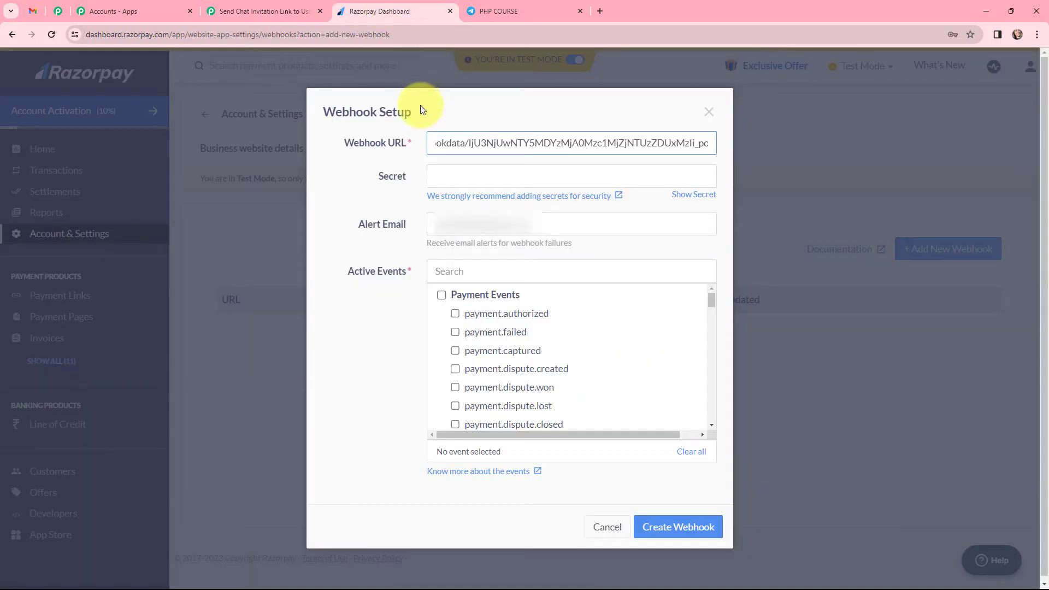
{"action": "scroll", "coordinate": [591, 304], "scroll_direction": "down", "scroll_amount": 1}
{"action": "scroll", "coordinate": [591, 304], "scroll_direction": "up", "scroll_amount": 1}
{"action": "scroll", "coordinate": [591, 304], "scroll_direction": "up", "scroll_amount": 1}
{"action": "left_click", "coordinate": [455, 350]}
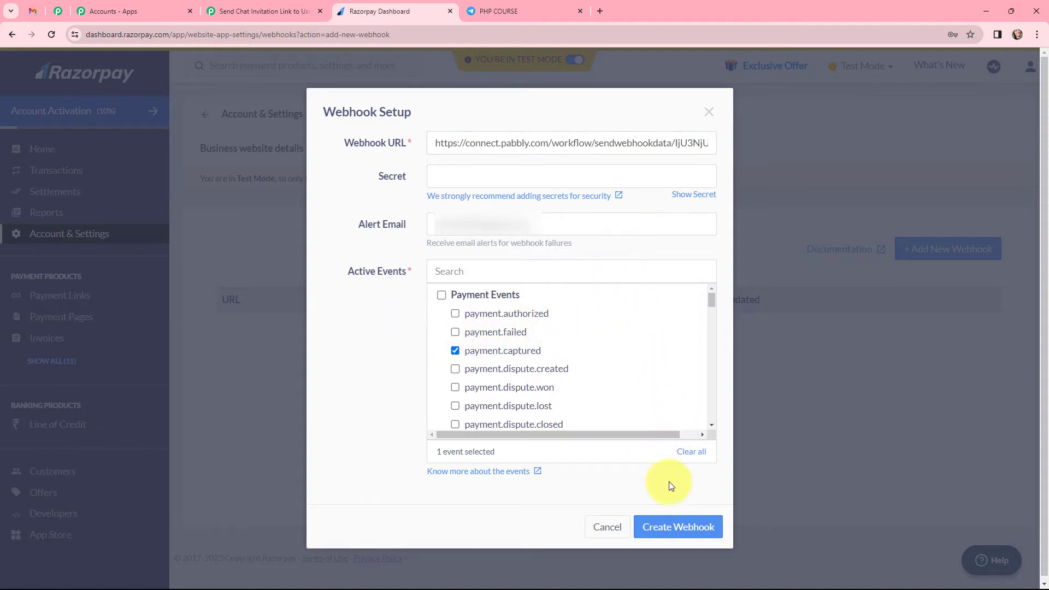
{"action": "left_click", "coordinate": [676, 524]}
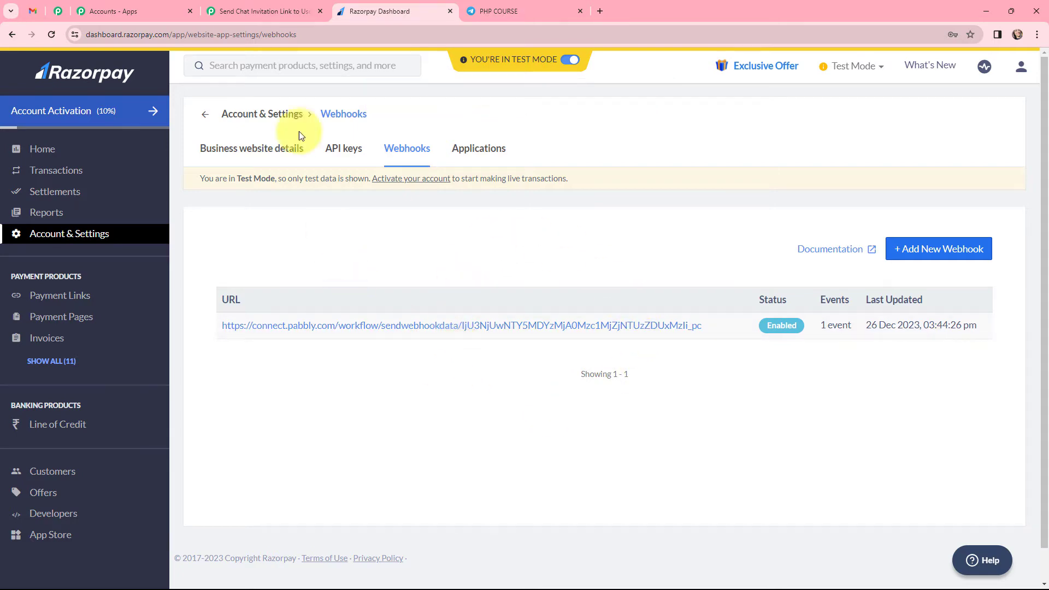
{"action": "left_click", "coordinate": [263, 11]}
{"action": "scroll", "coordinate": [236, 260], "scroll_direction": "down", "scroll_amount": 2}
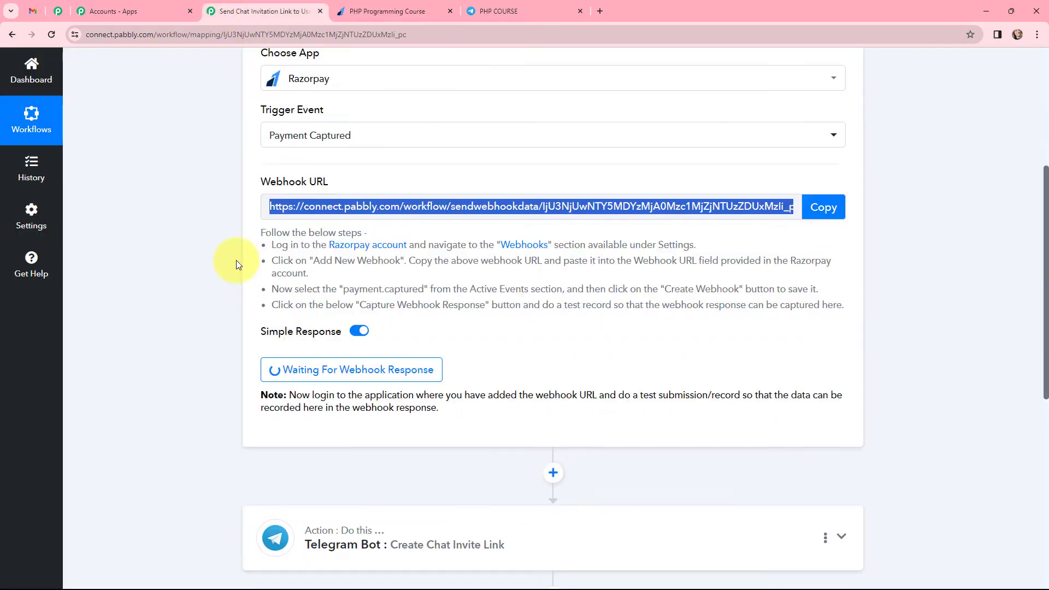
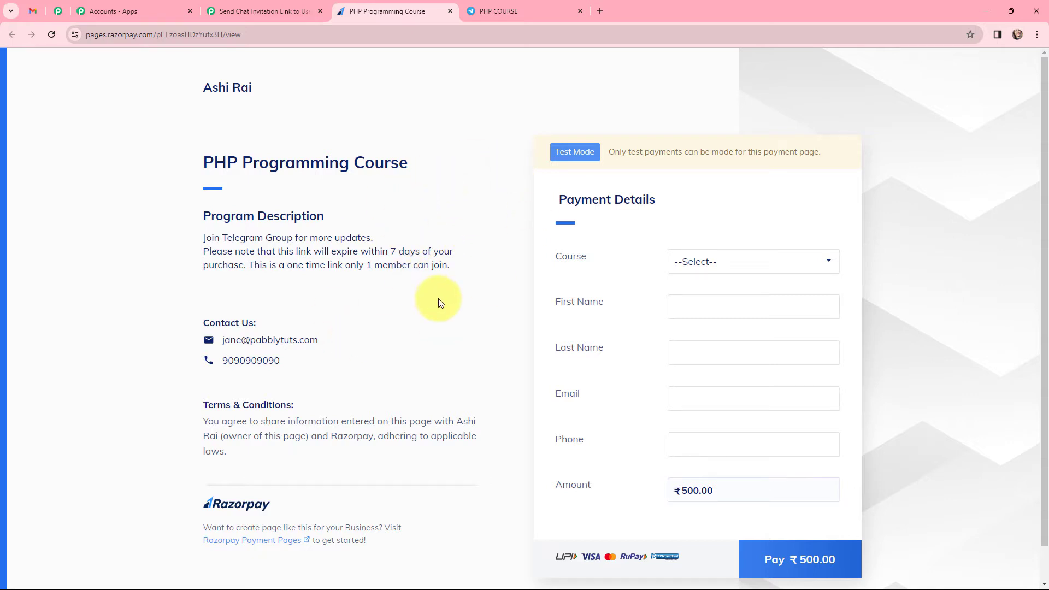
- Choose PHP Programming Course and autofill the buyer name Dummy User
{"action": "left_click", "coordinate": [724, 259]}
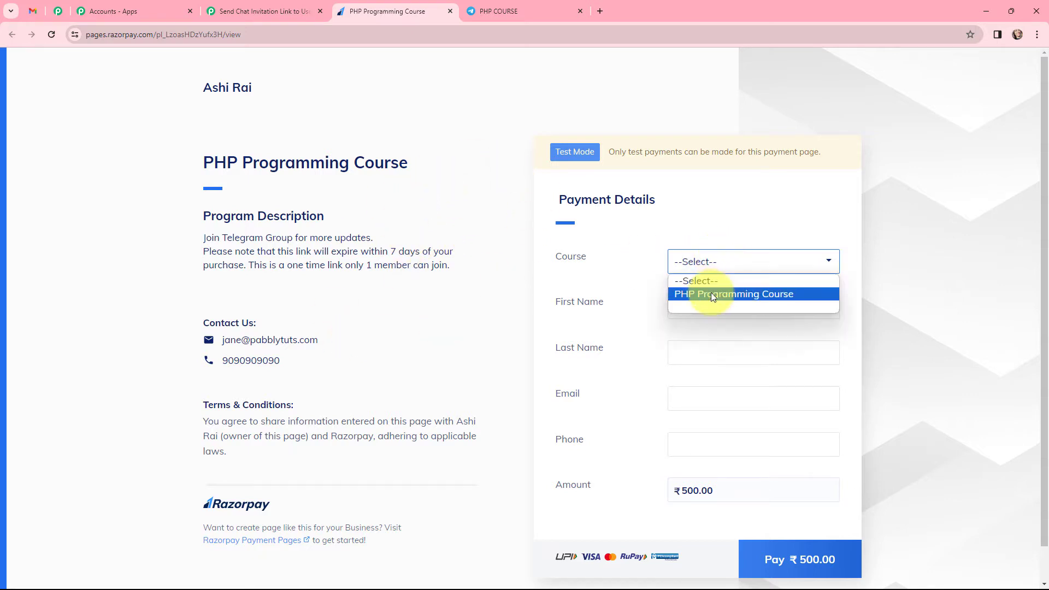
{"action": "left_click", "coordinate": [710, 293]}
{"action": "left_click", "coordinate": [708, 305]}
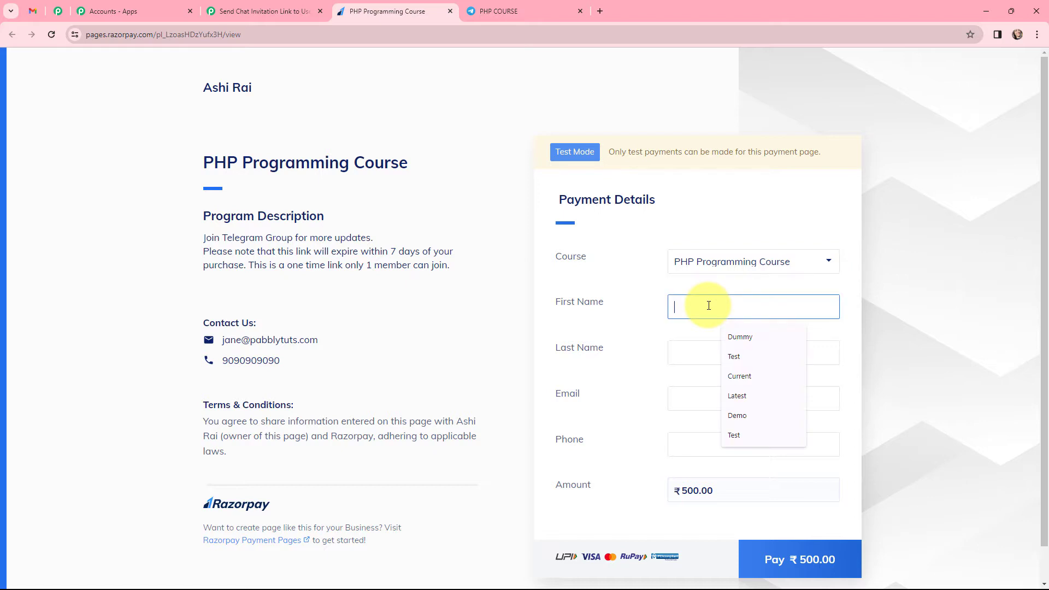
{"action": "left_click", "coordinate": [737, 342]}
{"action": "left_click", "coordinate": [713, 352]}
{"action": "left_click", "coordinate": [734, 382]}
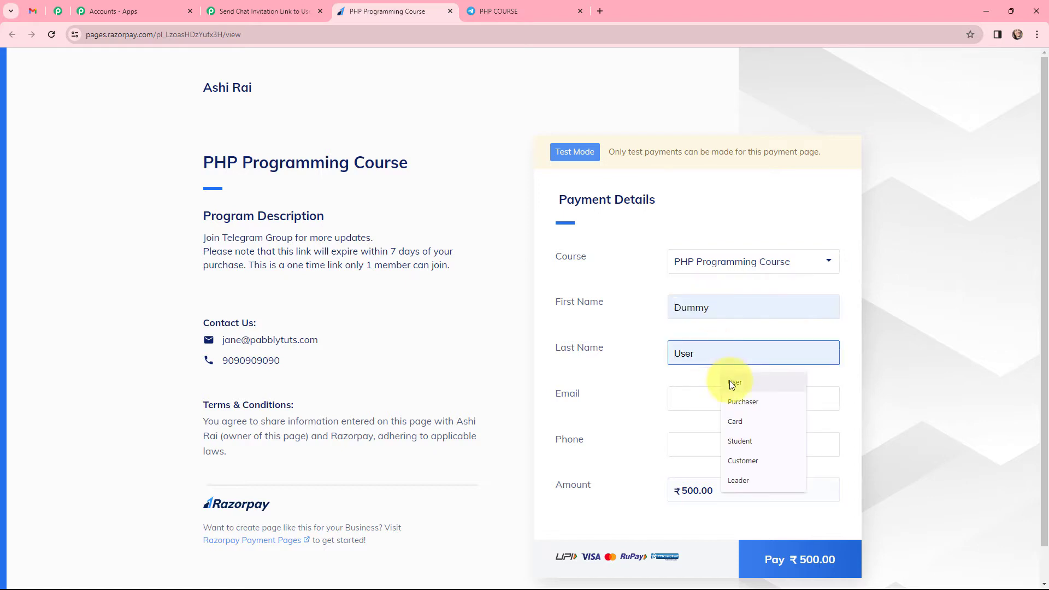
- Autofill the suggested test email and phone, then submit to open the ₹500.00 checkout
{"action": "left_click", "coordinate": [729, 398]}
{"action": "left_click", "coordinate": [759, 436]}
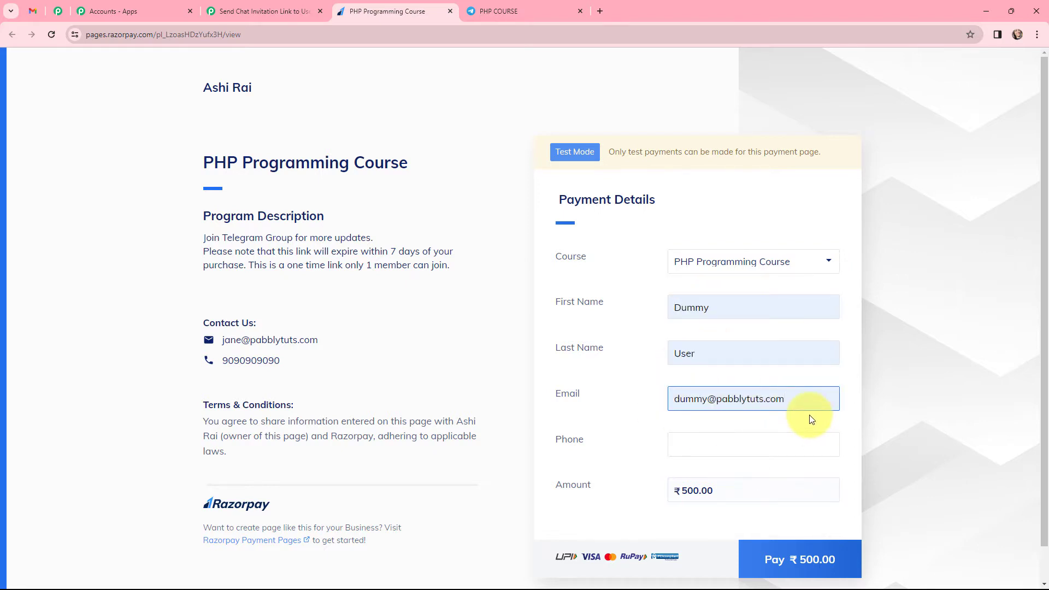
{"action": "left_click", "coordinate": [762, 443]}
{"action": "left_click", "coordinate": [759, 490]}
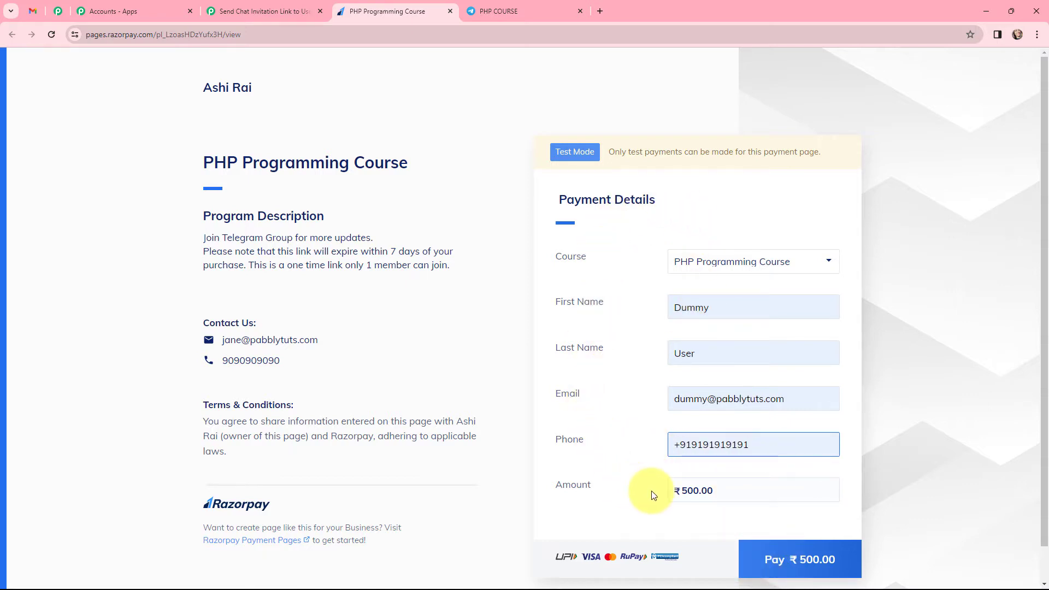
{"action": "left_click", "coordinate": [791, 557]}
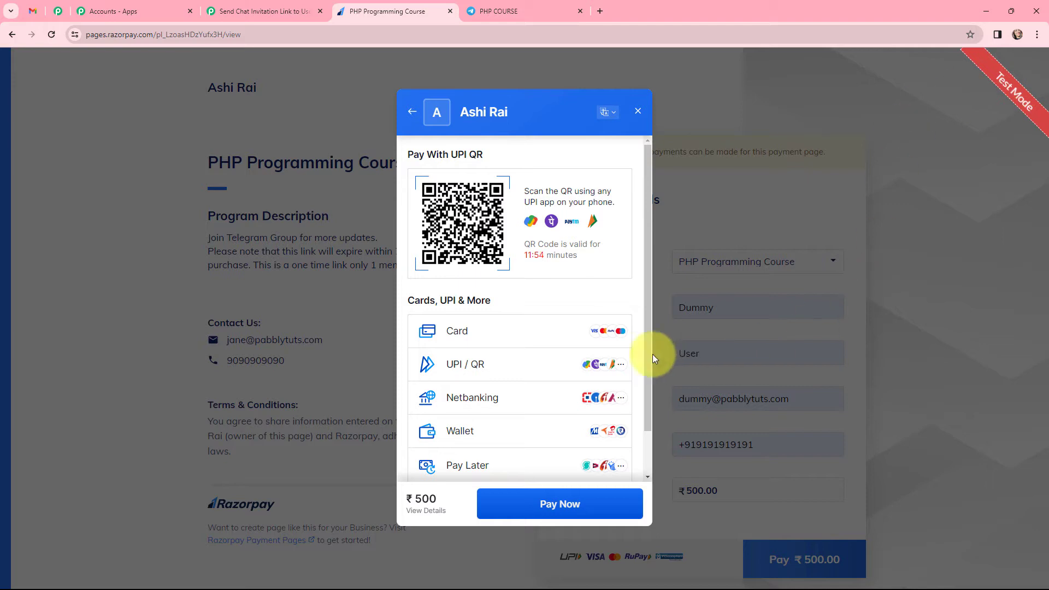
{"action": "left_click", "coordinate": [472, 337]}
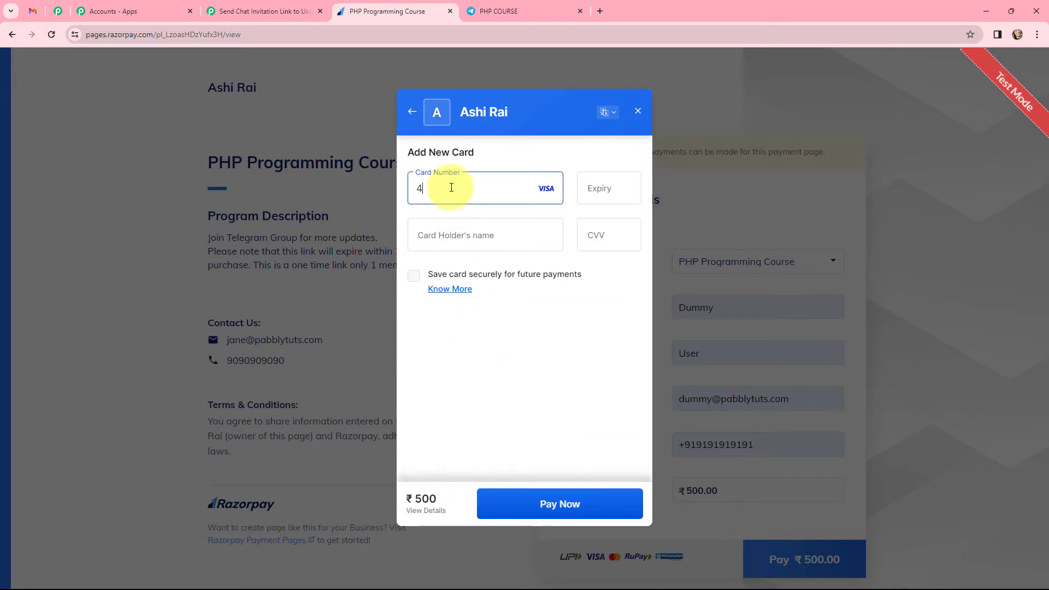
{"action": "type", "text": "4111 1111 1111 1111"}
{"action": "left_click", "coordinate": [589, 189]}
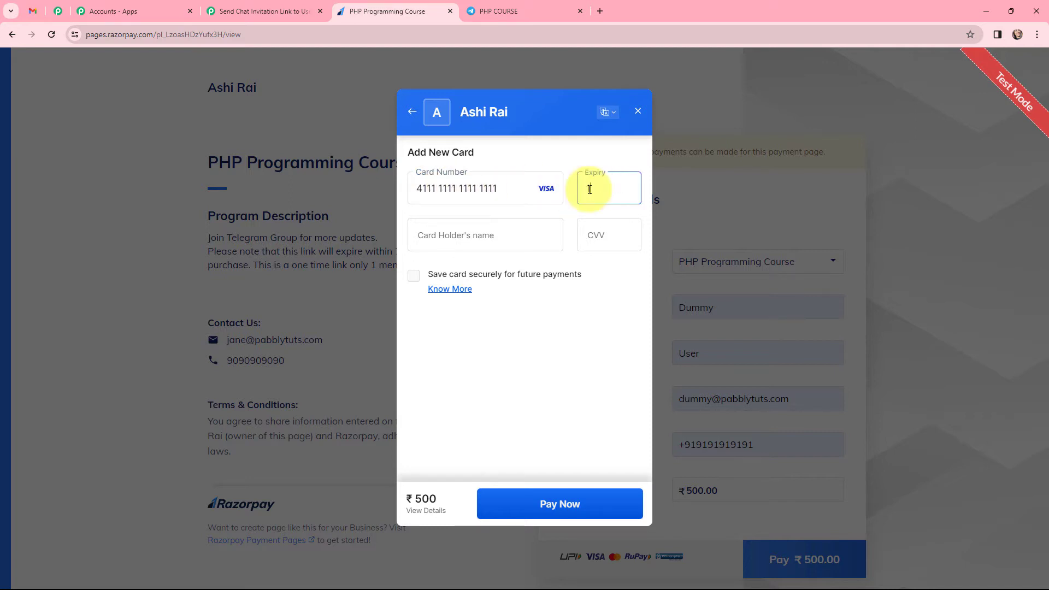
{"action": "type", "text": "12 / 24"}
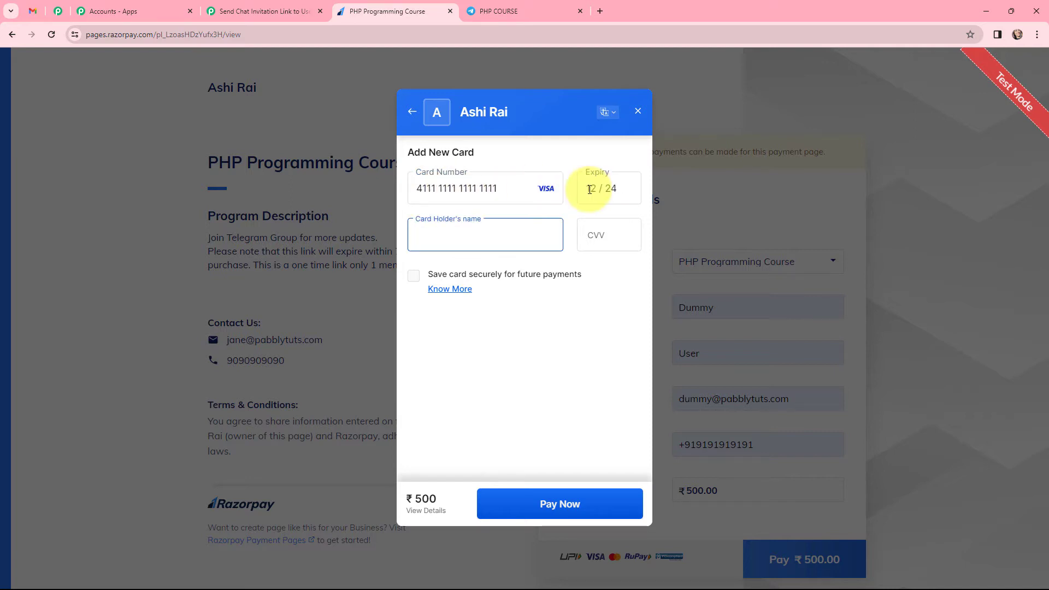
{"action": "left_click", "coordinate": [510, 231]}
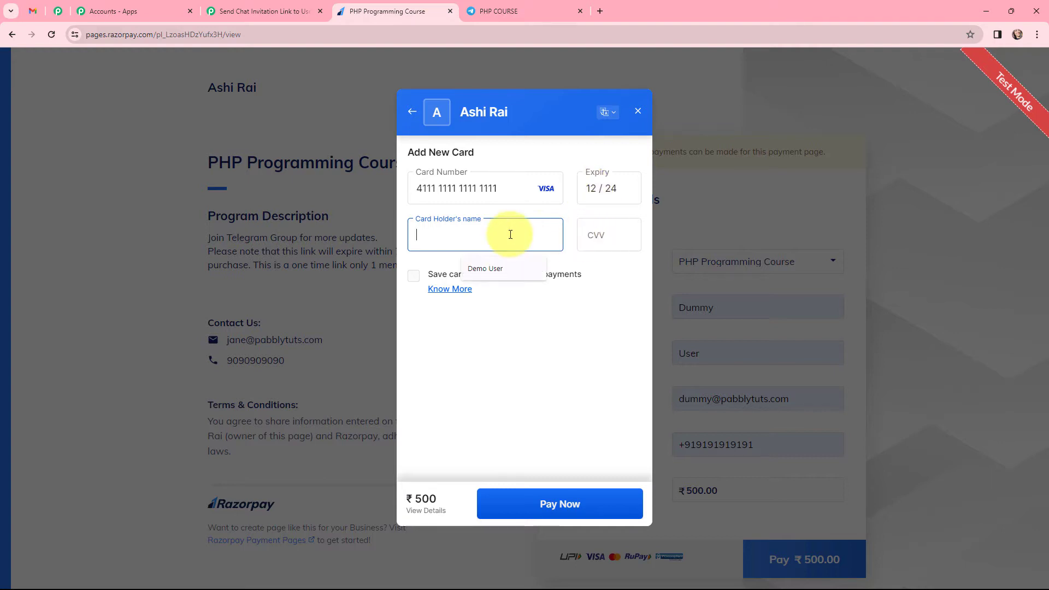
{"action": "left_click", "coordinate": [498, 267]}
{"action": "left_click", "coordinate": [627, 233]}
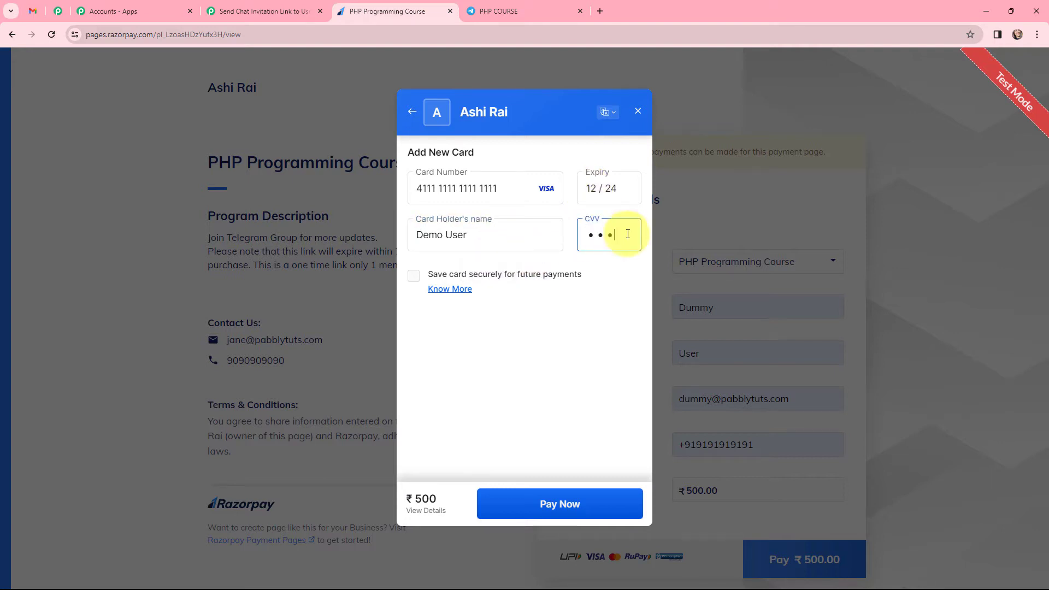
- Pay ₹500 without saving the card and submit the test OTP to complete payment
{"action": "left_click", "coordinate": [565, 502]}
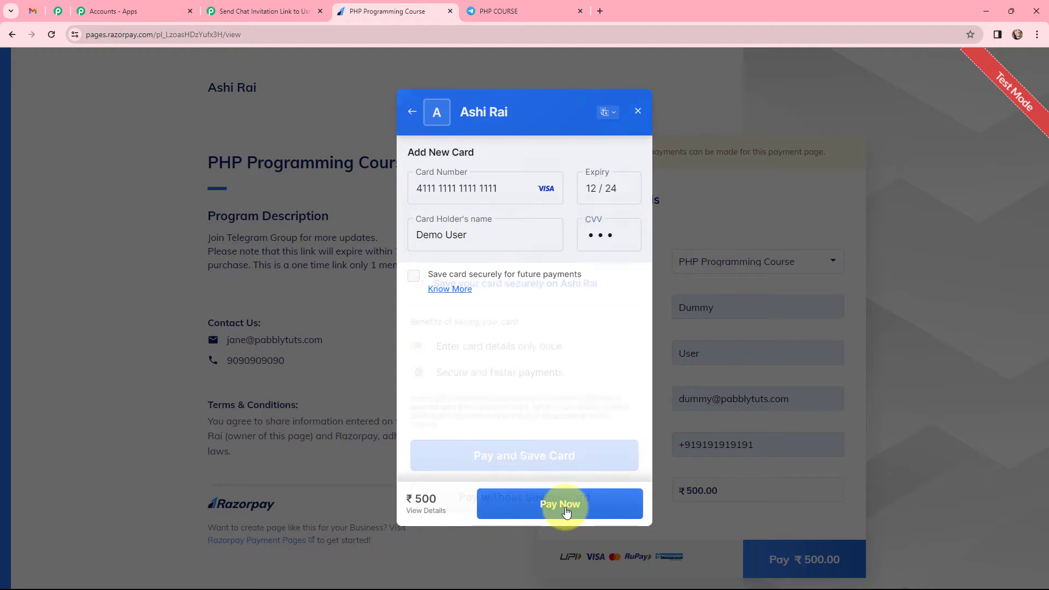
{"action": "left_click", "coordinate": [534, 496]}
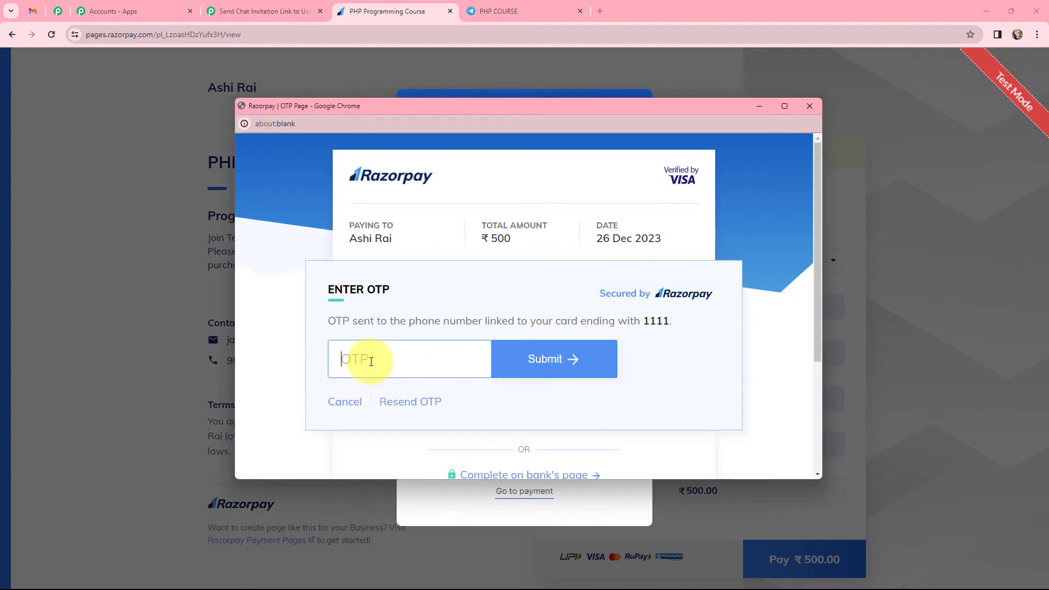
{"action": "left_click", "coordinate": [371, 361]}
{"action": "type", "text": "1111"}
{"action": "left_click", "coordinate": [543, 355]}
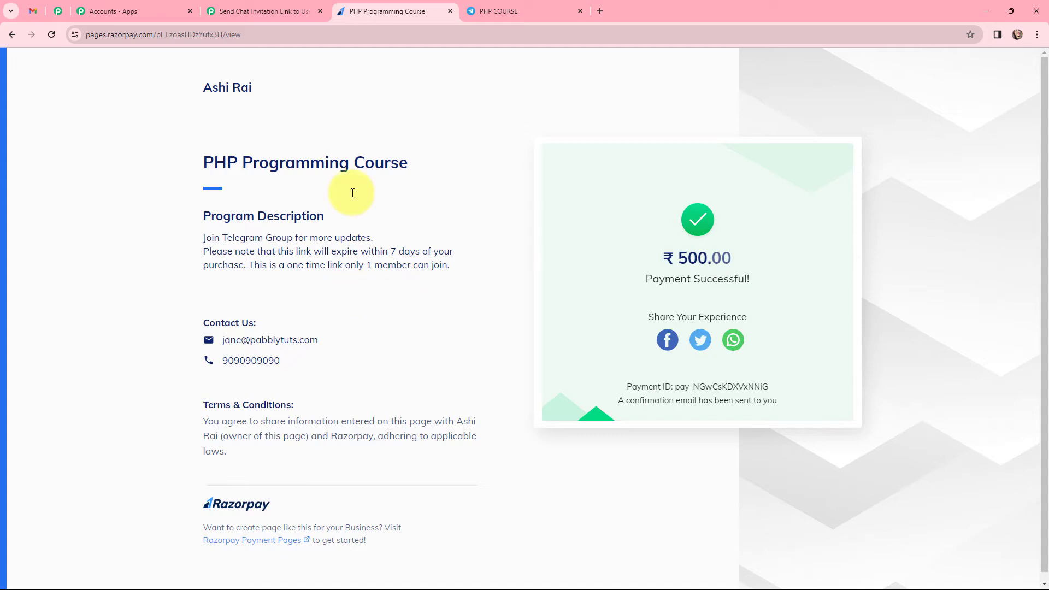
{"action": "left_click", "coordinate": [278, 11]}
- Check the received order id, payment status 'captured' and tax value
{"action": "scroll", "coordinate": [522, 254], "scroll_direction": "down", "scroll_amount": 5}
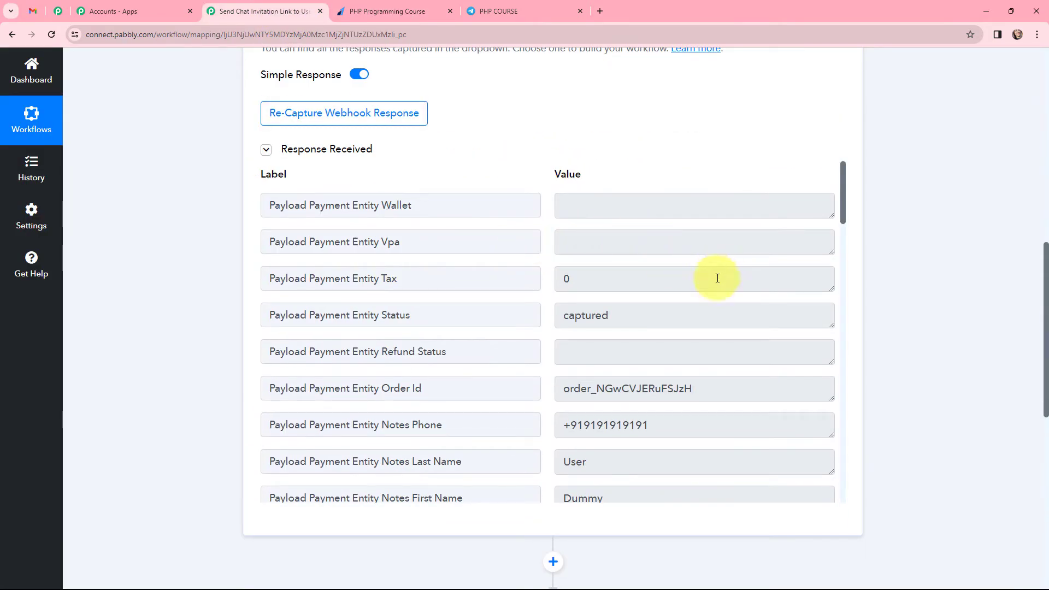
{"action": "left_click_drag", "start_coordinate": [710, 391], "coordinate": [546, 394]}
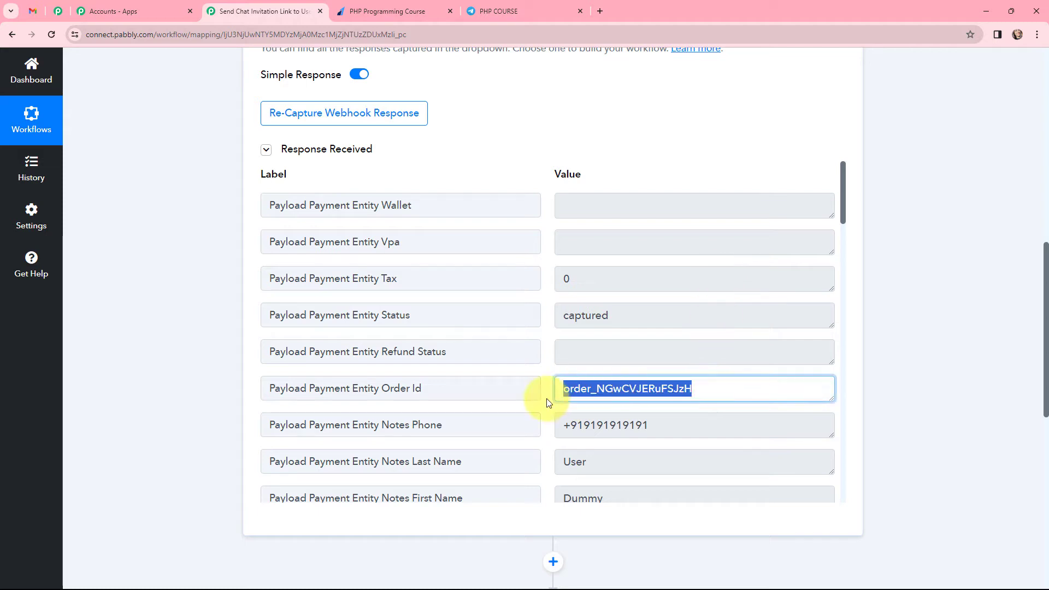
{"action": "left_click", "coordinate": [573, 313]}
{"action": "double_click", "coordinate": [573, 313]}
{"action": "left_click", "coordinate": [627, 283]}
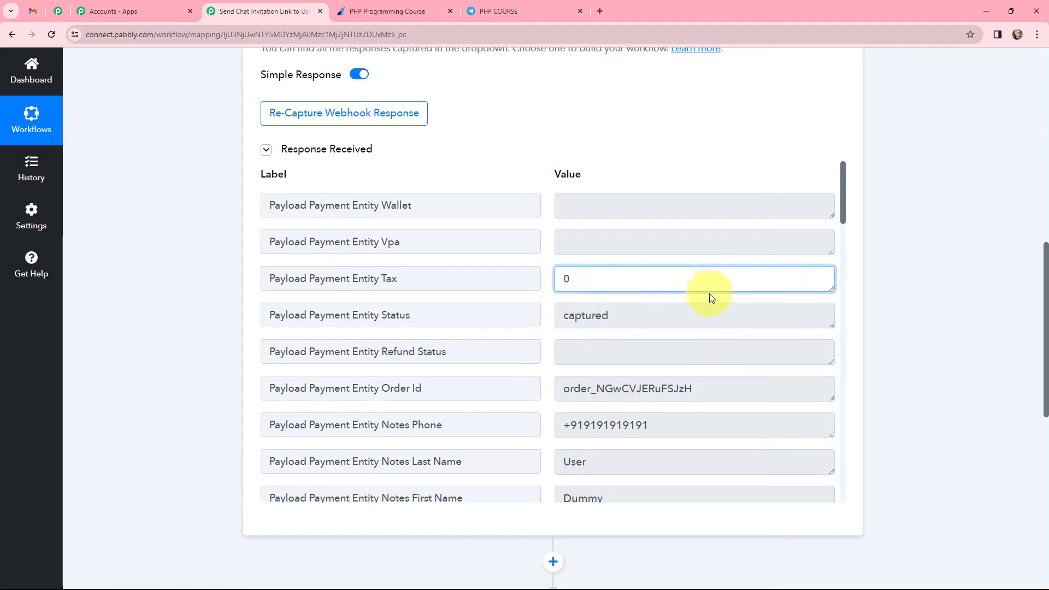
- Review the received phone, name Dummy User, email and course name PHP Programming Course
{"action": "scroll", "coordinate": [709, 290], "scroll_direction": "down", "scroll_amount": 2}
{"action": "left_click", "coordinate": [662, 320]}
{"action": "triple_click", "coordinate": [663, 320]}
{"action": "left_click_drag", "start_coordinate": [601, 351], "coordinate": [545, 351]}
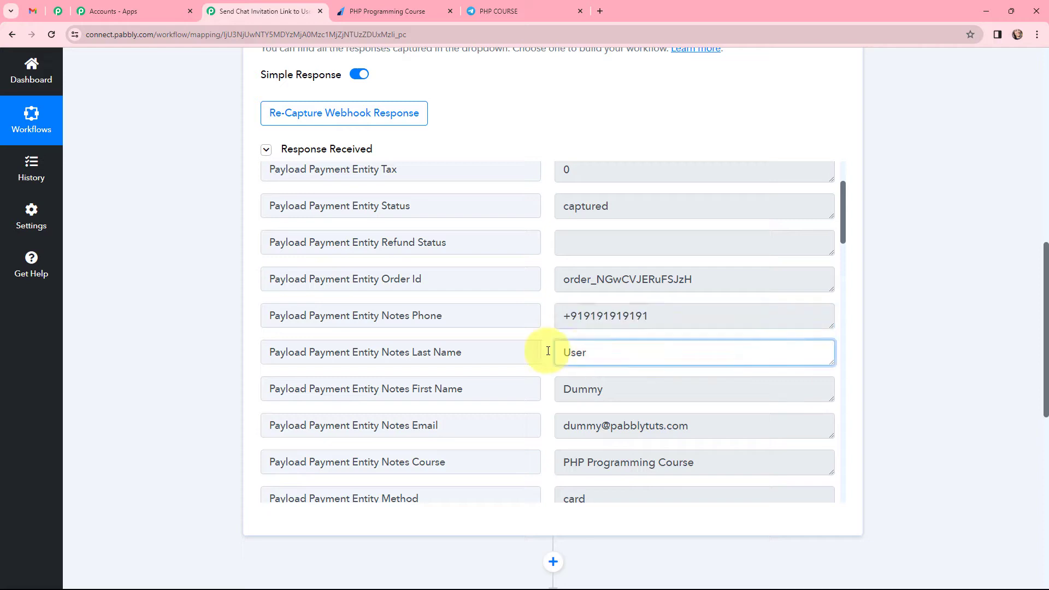
{"action": "left_click", "coordinate": [629, 383]}
{"action": "left_click", "coordinate": [726, 424]}
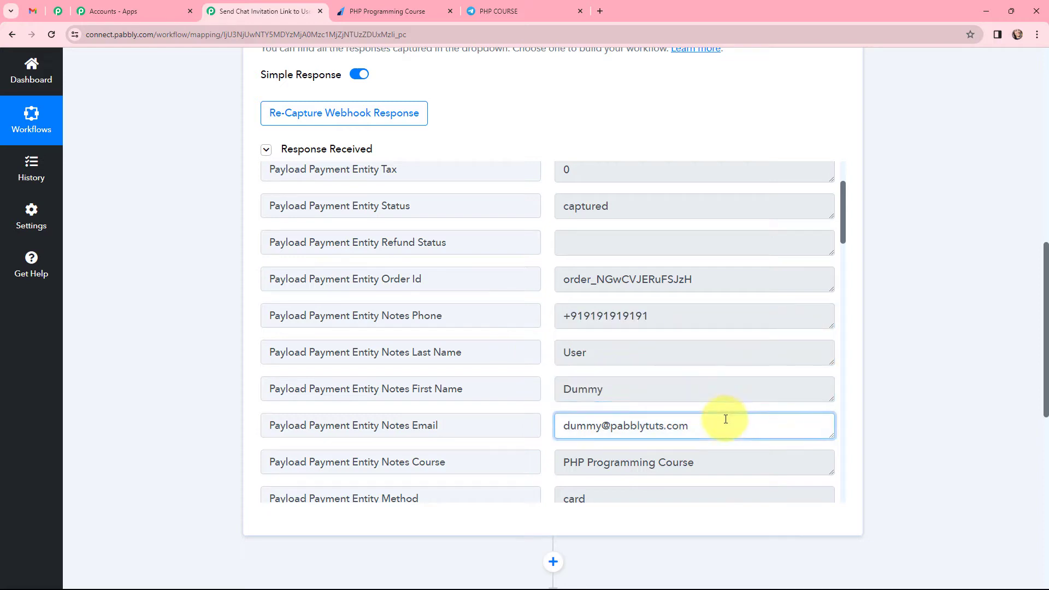
{"action": "left_click_drag", "start_coordinate": [725, 423], "coordinate": [557, 427]}
{"action": "left_click_drag", "start_coordinate": [704, 462], "coordinate": [560, 462]}
{"action": "scroll", "coordinate": [677, 303], "scroll_direction": "down", "scroll_amount": 3}
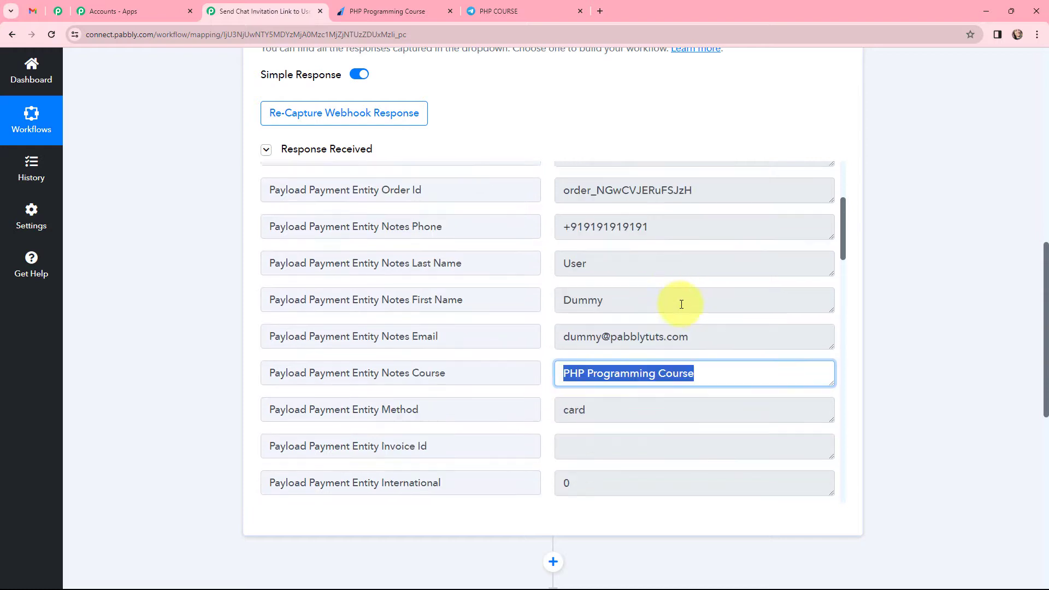
{"action": "scroll", "coordinate": [745, 417], "scroll_direction": "up", "scroll_amount": 6}
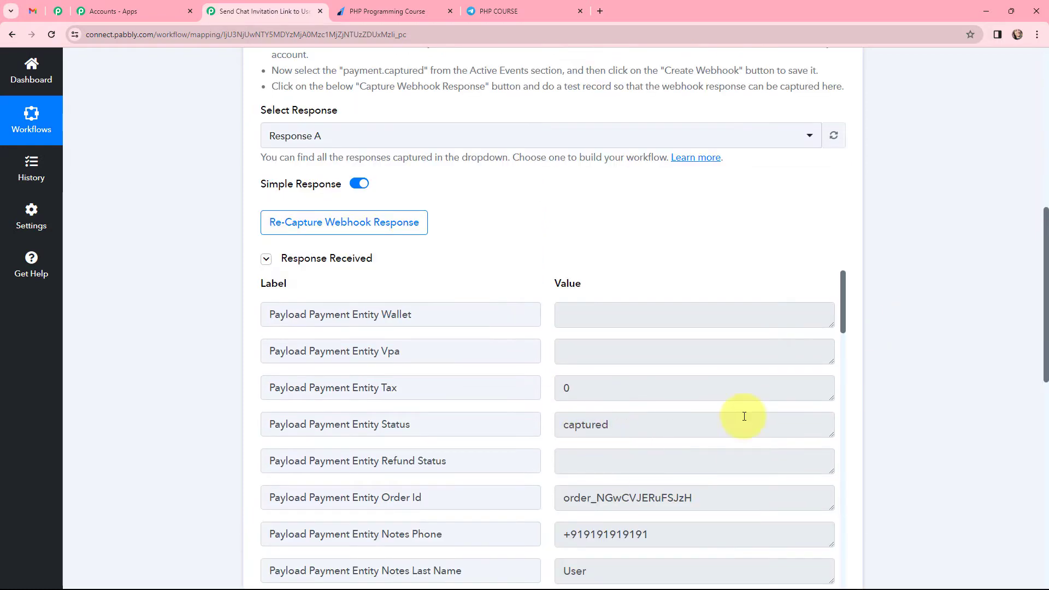
{"action": "scroll", "coordinate": [615, 407], "scroll_direction": "down", "scroll_amount": 2}
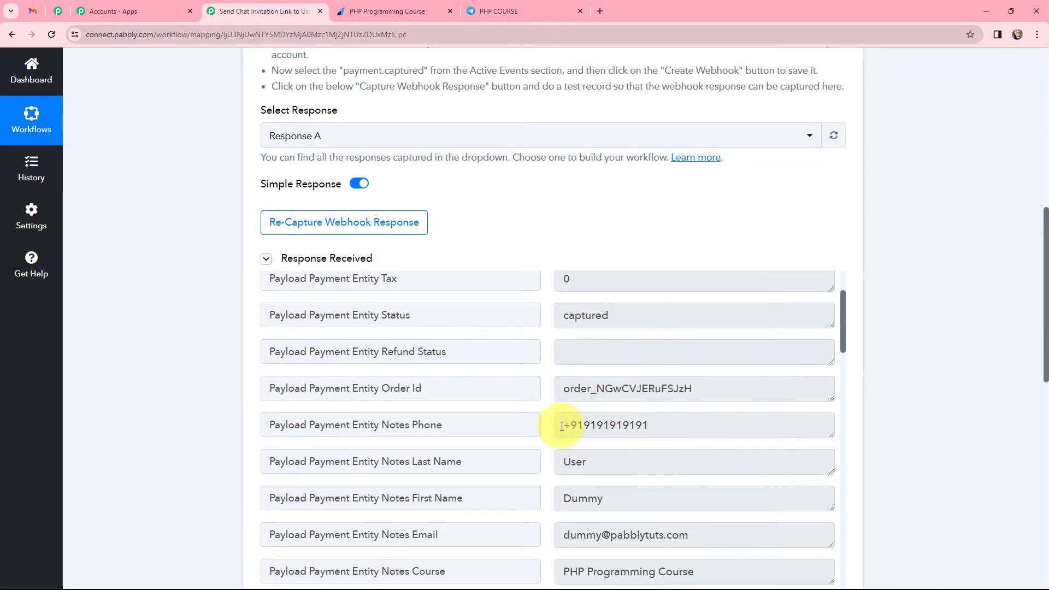
{"action": "scroll", "coordinate": [208, 252], "scroll_direction": "up", "scroll_amount": 9}
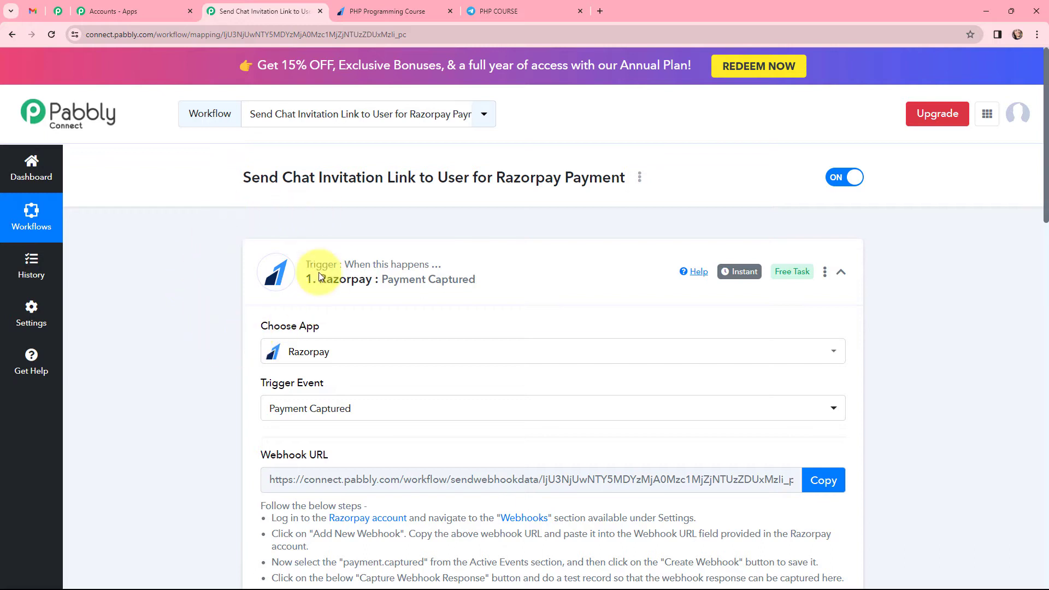
- Collapse the Razorpay trigger and add a Filter by Pabbly step directly beneath it
{"action": "left_click", "coordinate": [251, 254]}
{"action": "left_click", "coordinate": [376, 15]}
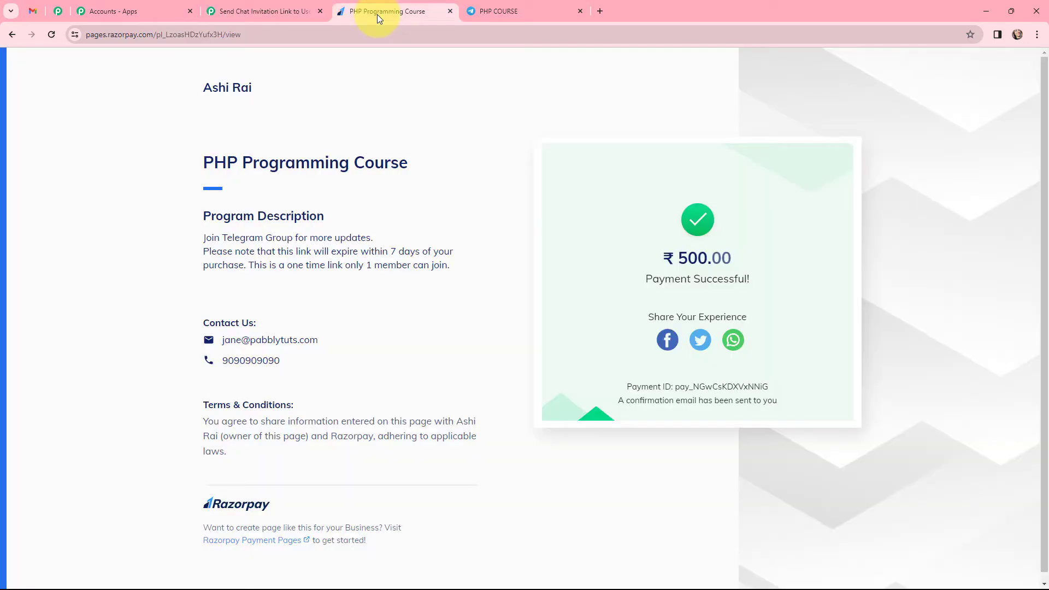
{"action": "left_click", "coordinate": [268, 11]}
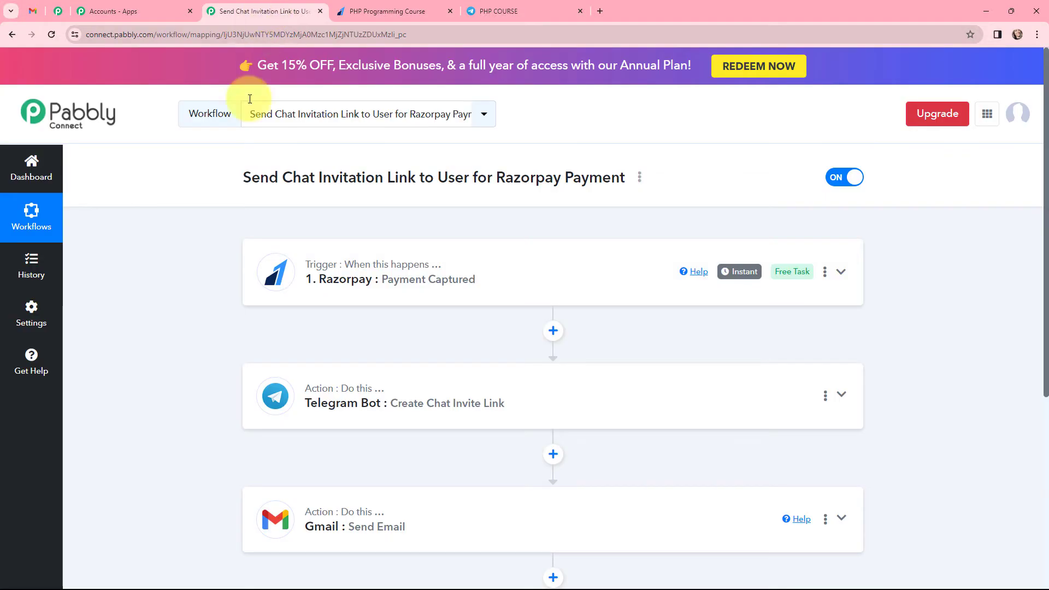
{"action": "left_click", "coordinate": [553, 332]}
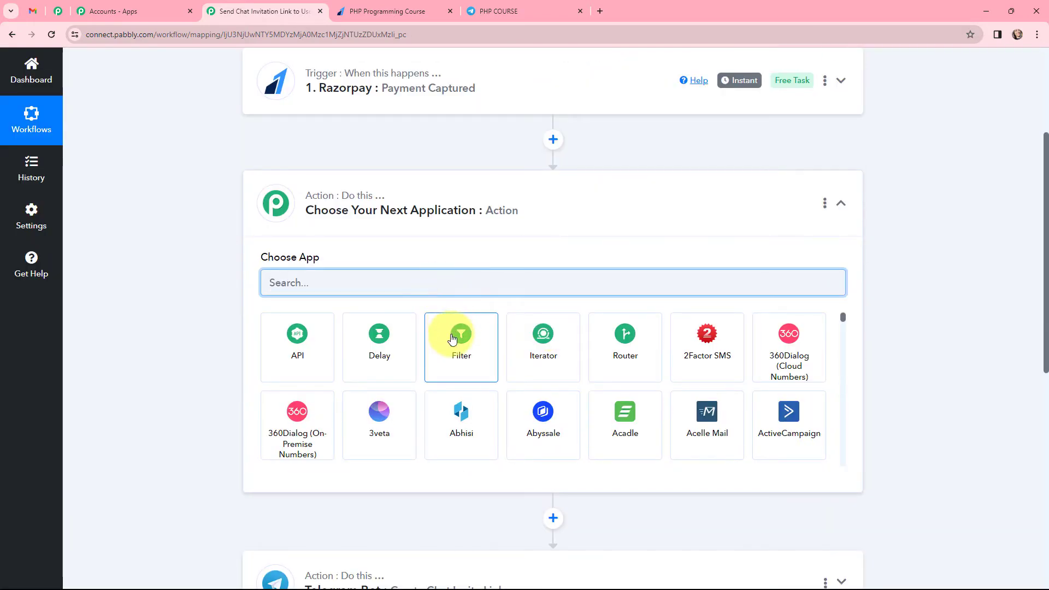
{"action": "left_click", "coordinate": [452, 339]}
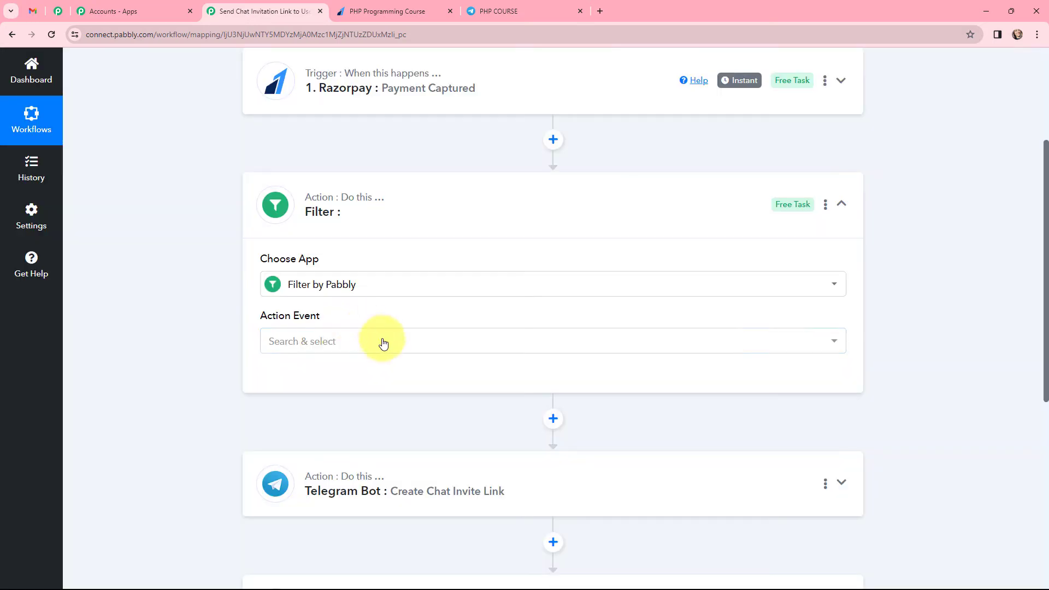
{"action": "left_click", "coordinate": [304, 340]}
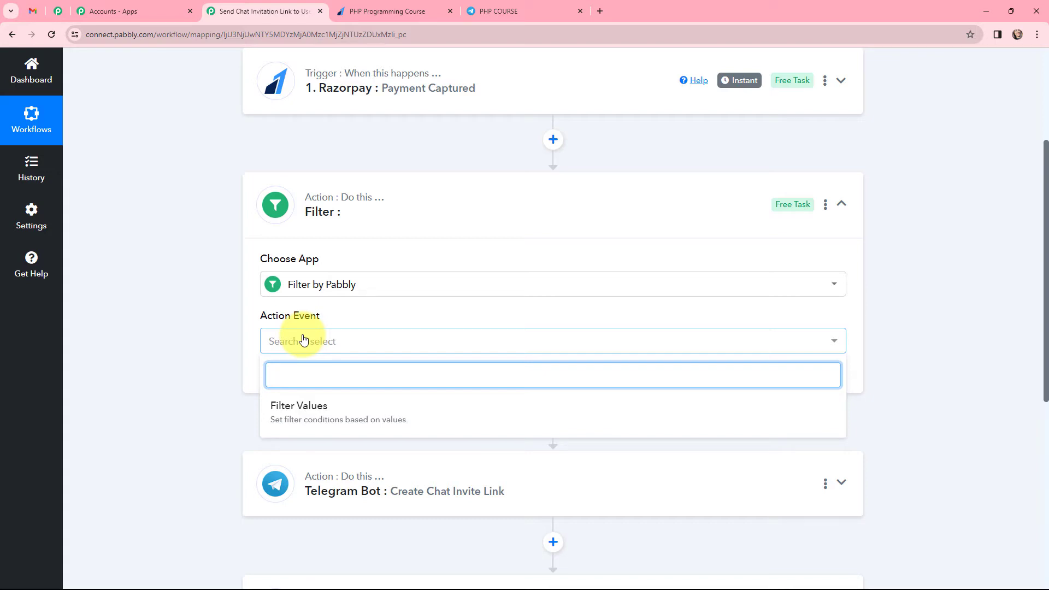
- Choose Filter Values and filter on the Payload Payment Entity Notes Course field
{"action": "left_click", "coordinate": [307, 415]}
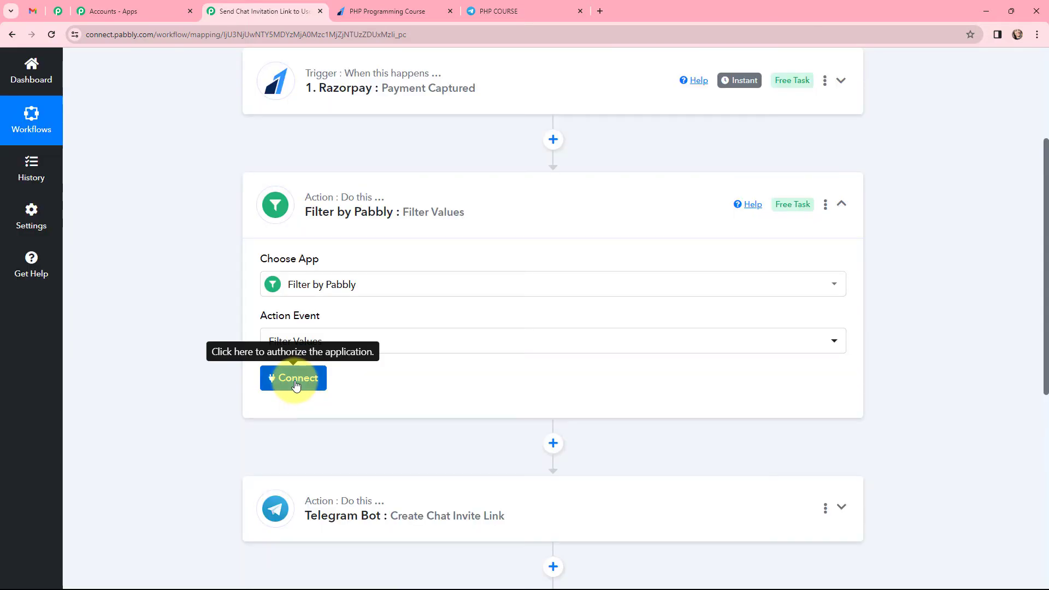
{"action": "left_click", "coordinate": [296, 385]}
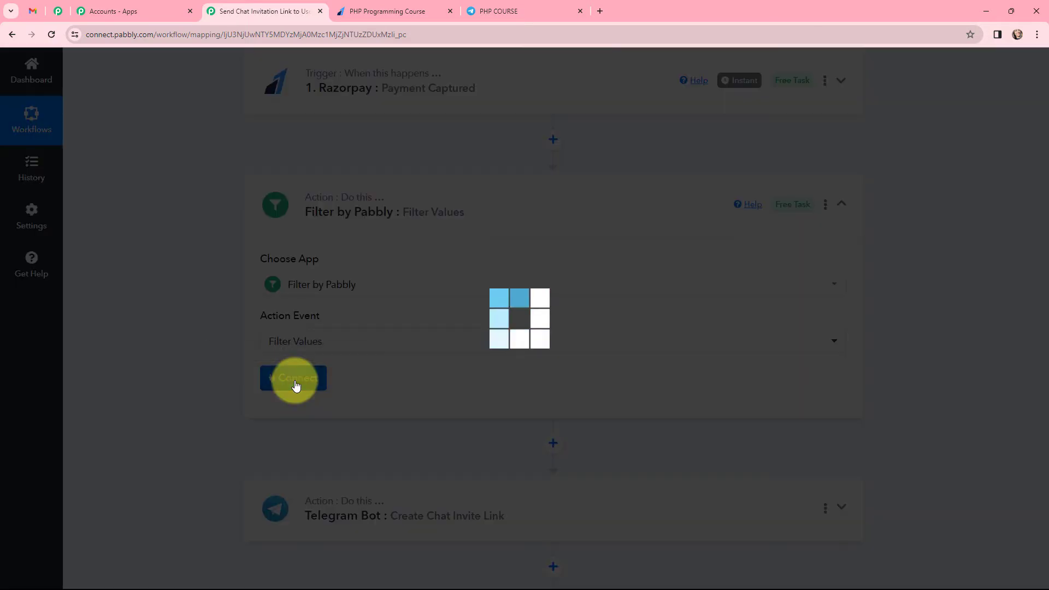
{"action": "scroll", "coordinate": [462, 358], "scroll_direction": "down", "scroll_amount": 1}
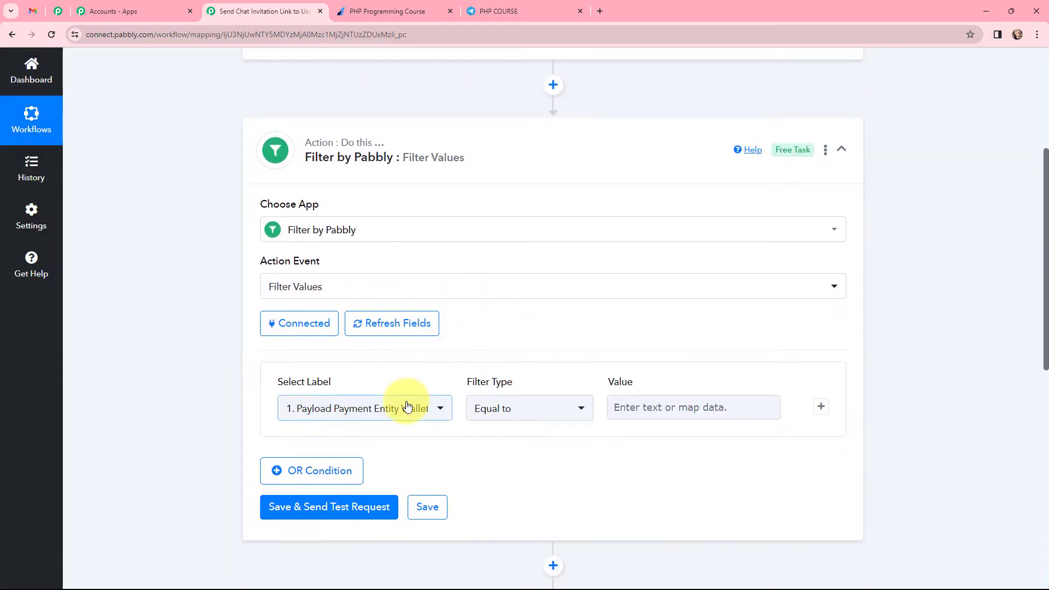
{"action": "left_click", "coordinate": [405, 405]}
{"action": "left_click", "coordinate": [363, 343]}
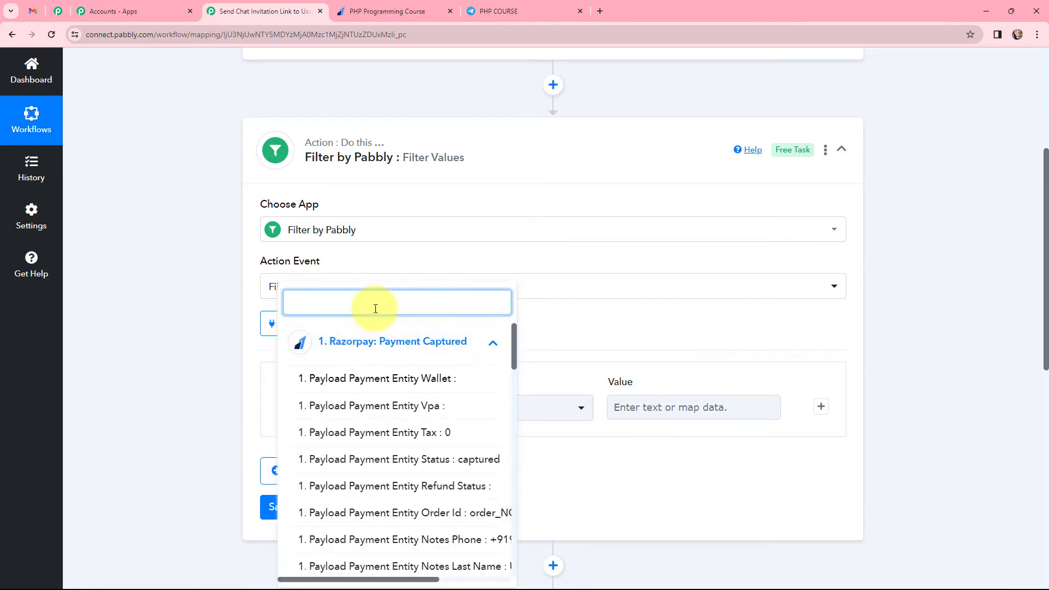
{"action": "type", "text": "php"}
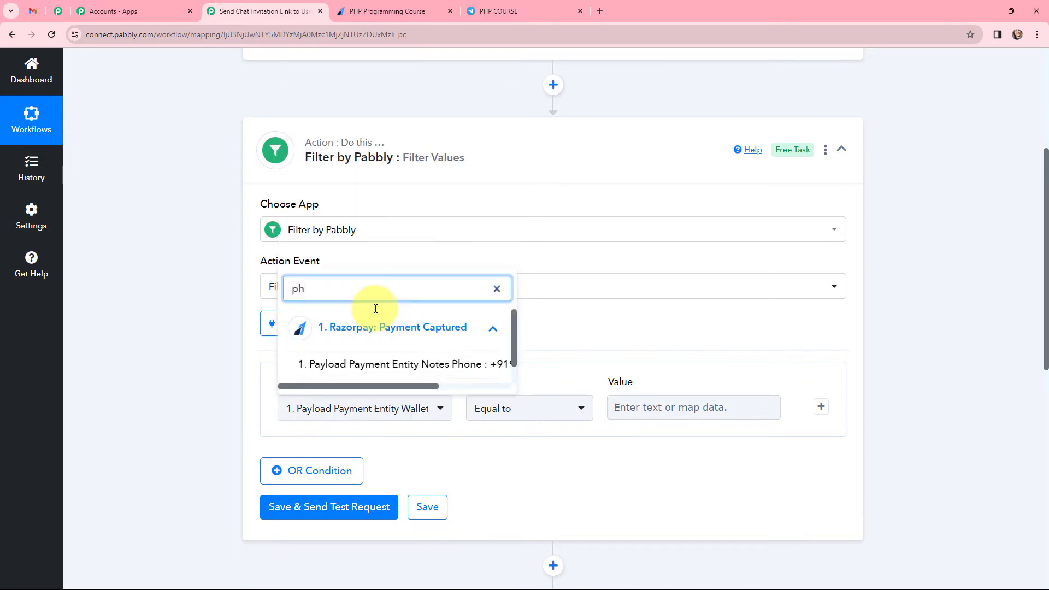
{"action": "left_click", "coordinate": [385, 370]}
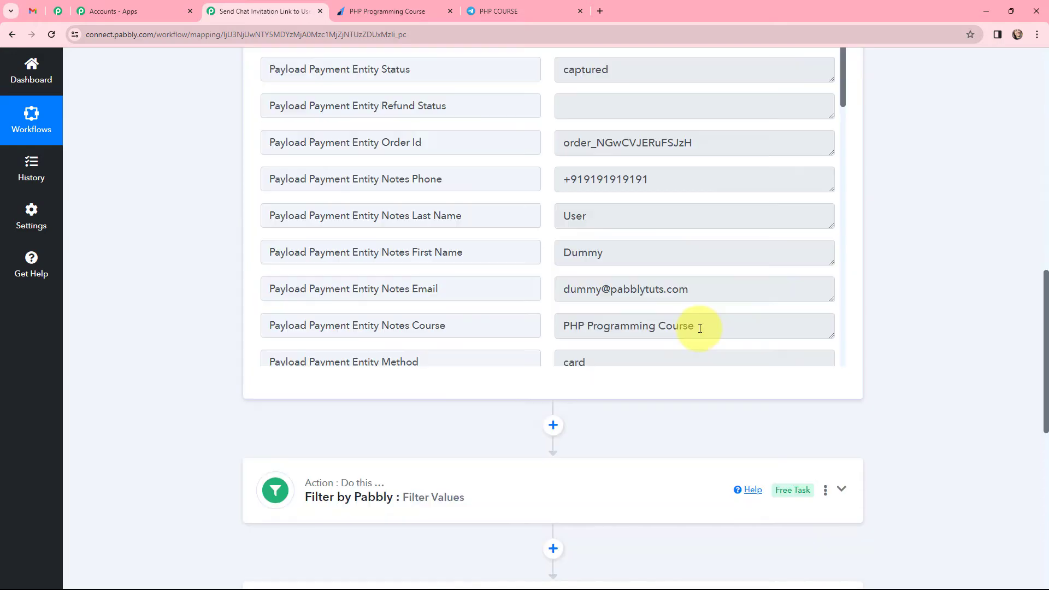
- Copy the sample course name and set the condition value to PHP Programming Course
{"action": "left_click_drag", "start_coordinate": [695, 327], "coordinate": [565, 330]}
{"action": "key", "text": "ctrl+c"}
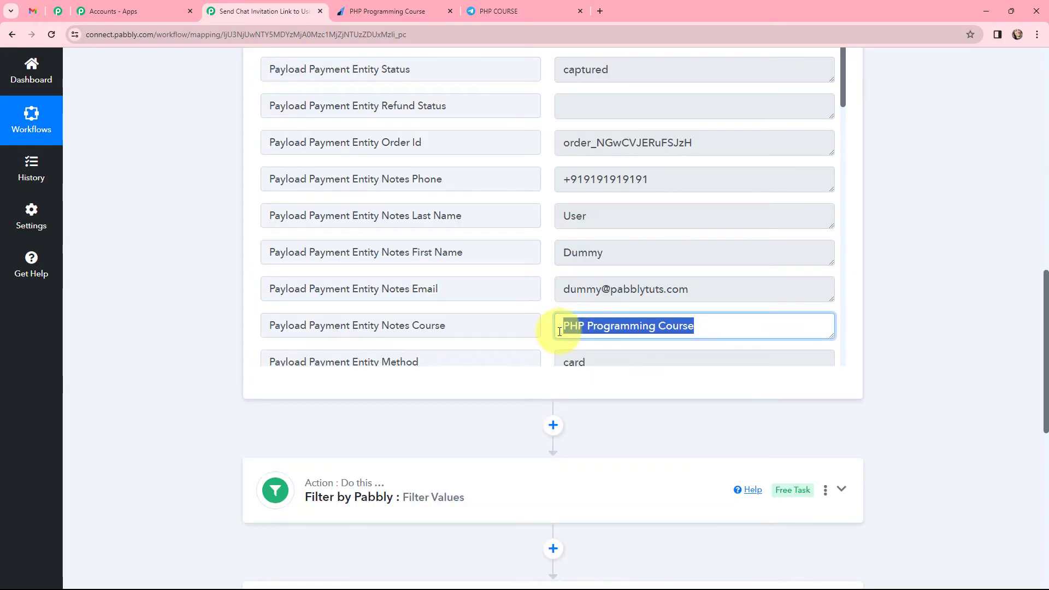
{"action": "left_click", "coordinate": [860, 367]}
{"action": "scroll", "coordinate": [489, 314], "scroll_direction": "down", "scroll_amount": 4}
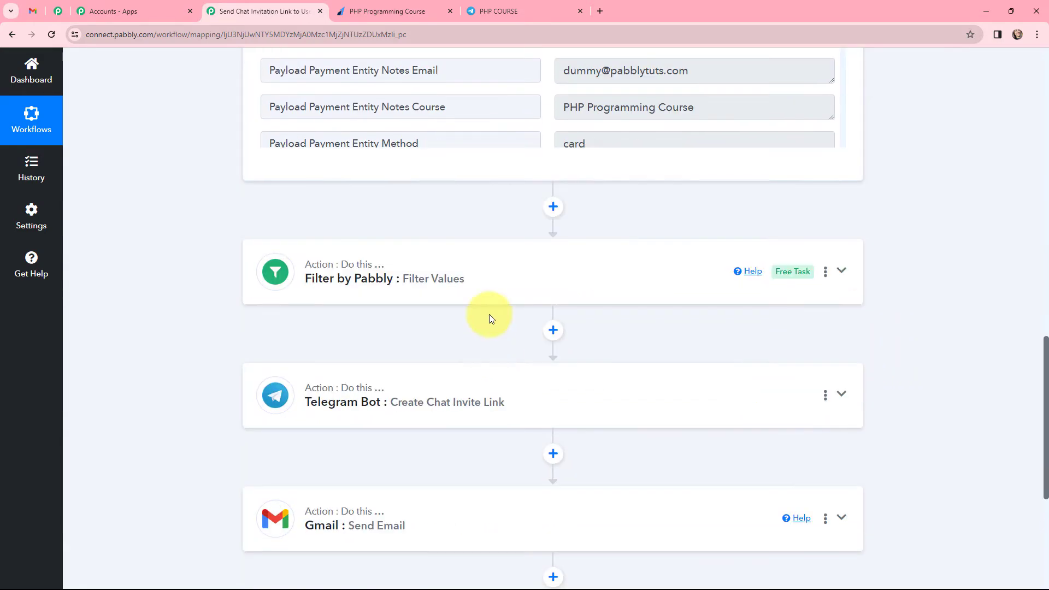
{"action": "left_click", "coordinate": [487, 276]}
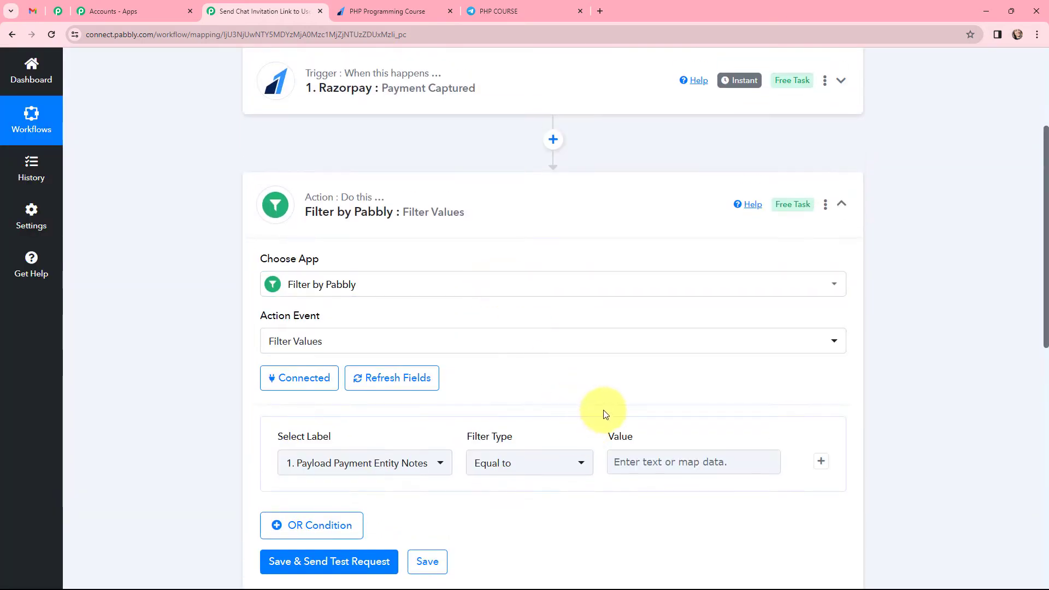
{"action": "left_click", "coordinate": [658, 461]}
{"action": "key", "text": "ctrl+v"}
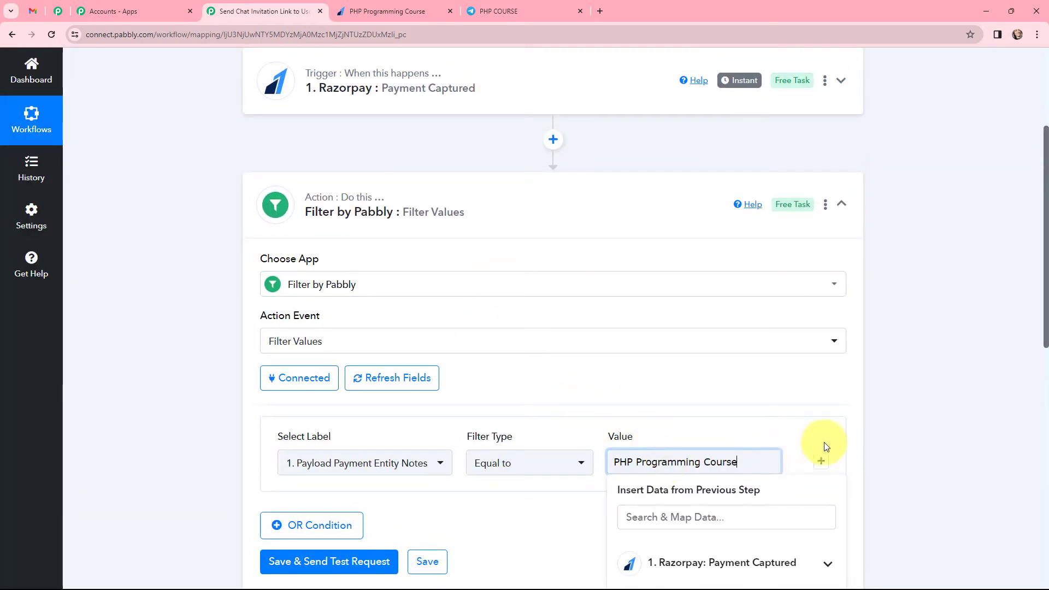
{"action": "left_click", "coordinate": [853, 443]}
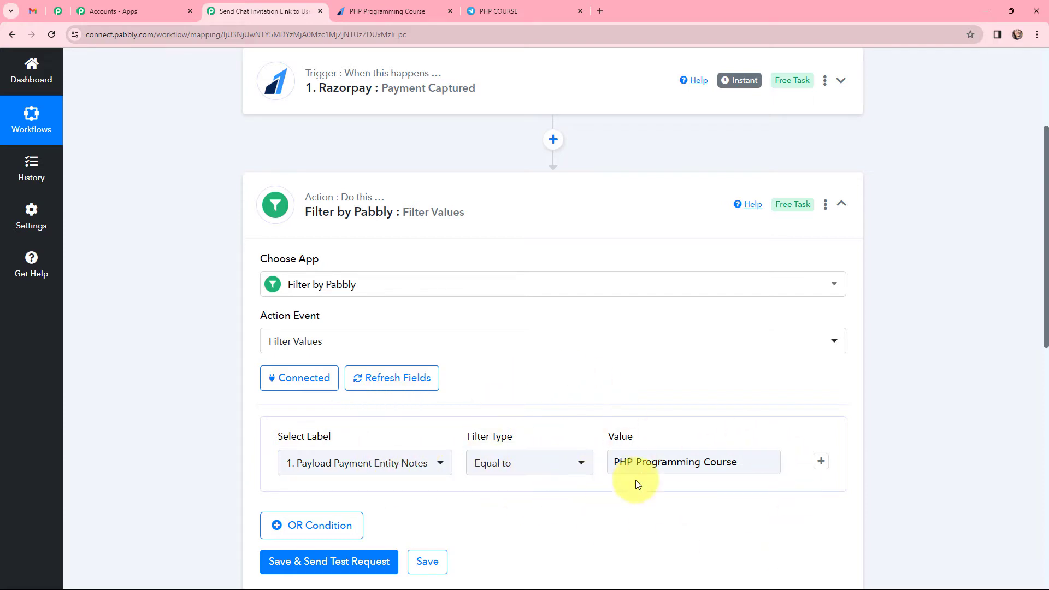
{"action": "left_click", "coordinate": [751, 460]}
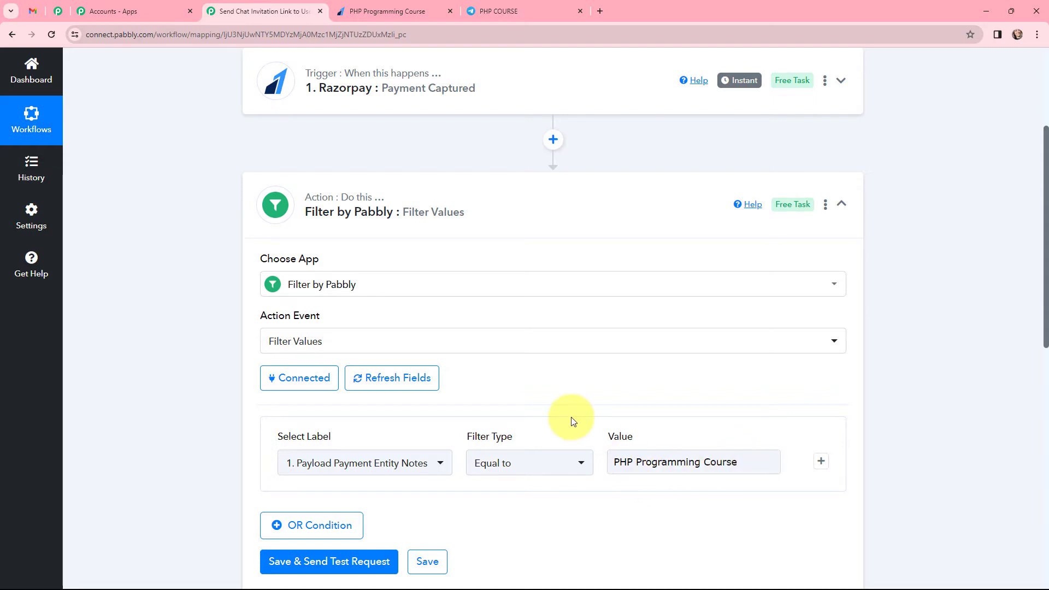
{"action": "scroll", "coordinate": [580, 410], "scroll_direction": "down", "scroll_amount": 2}
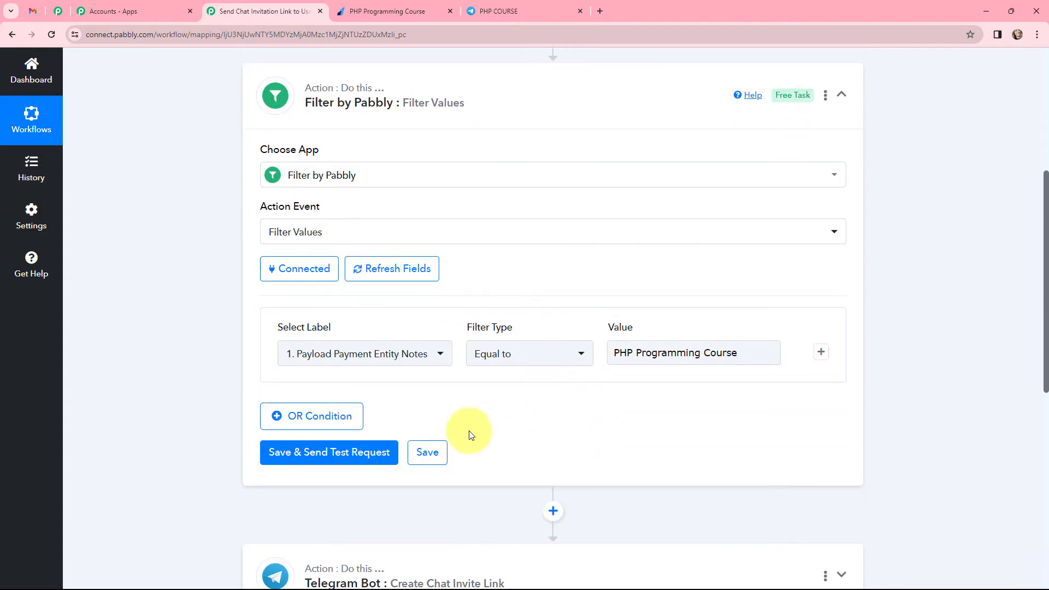
- Save and test the filter, confirm Condition is true, then expand Telegram Bot: Create Chat Invite Link
{"action": "left_click", "coordinate": [319, 453]}
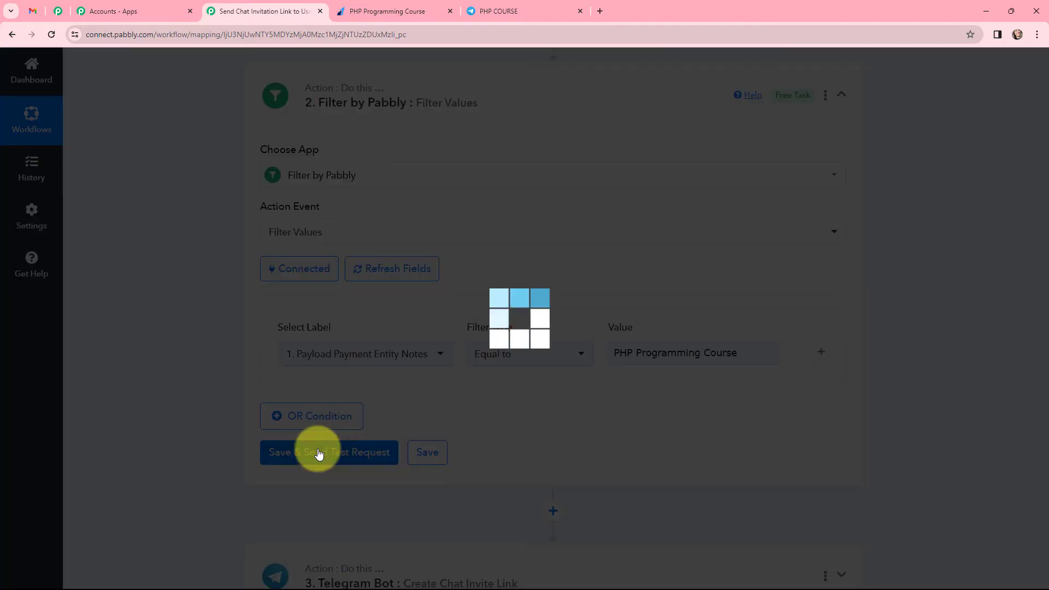
{"action": "scroll", "coordinate": [539, 402], "scroll_direction": "down", "scroll_amount": 1}
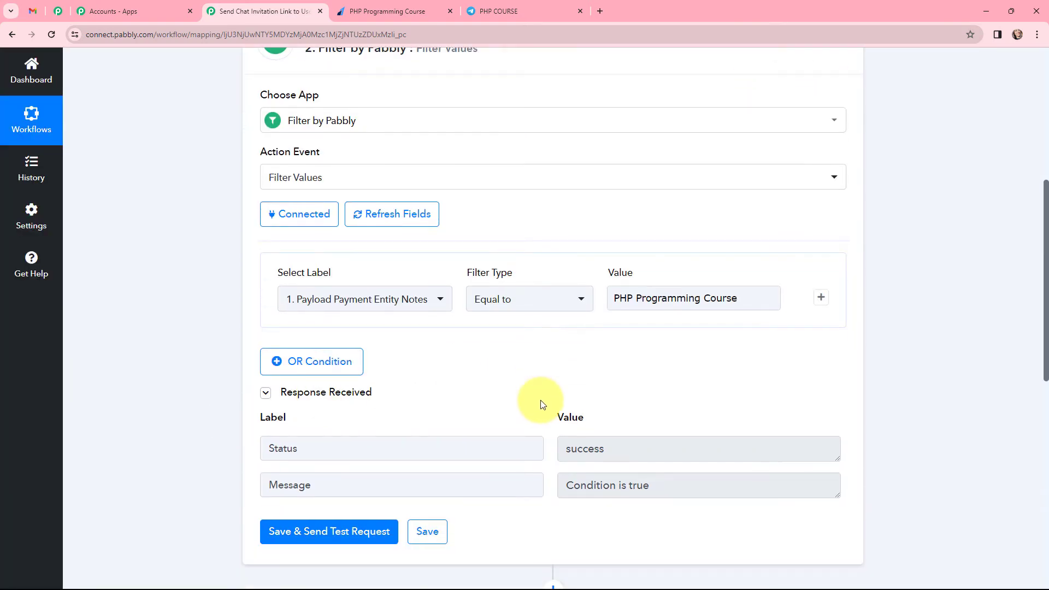
{"action": "left_click_drag", "start_coordinate": [670, 487], "coordinate": [538, 491]}
{"action": "left_click", "coordinate": [450, 326]}
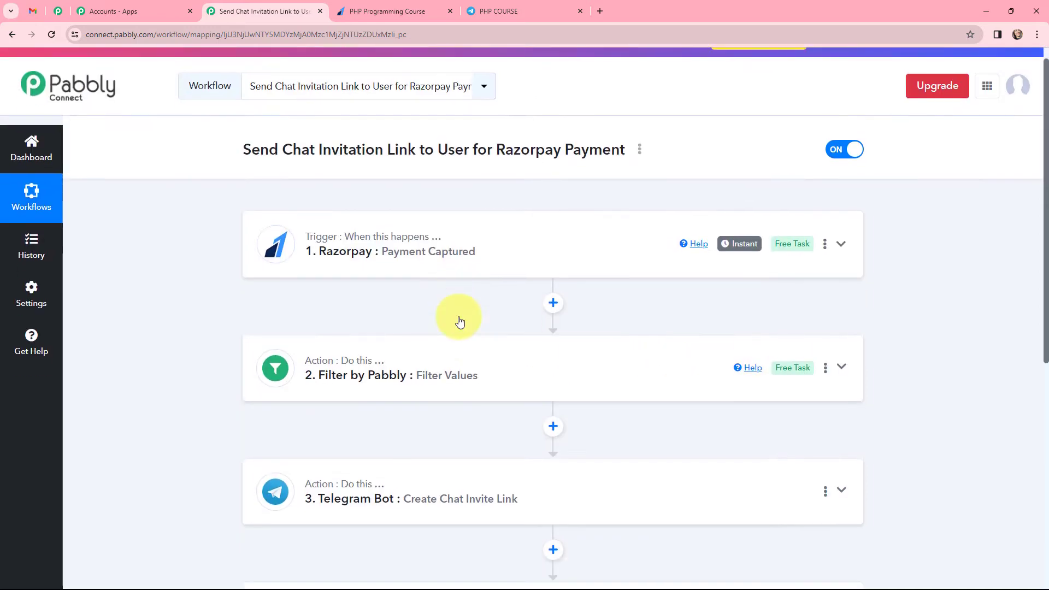
{"action": "scroll", "coordinate": [459, 321], "scroll_direction": "down", "scroll_amount": 3}
{"action": "left_click", "coordinate": [459, 321]}
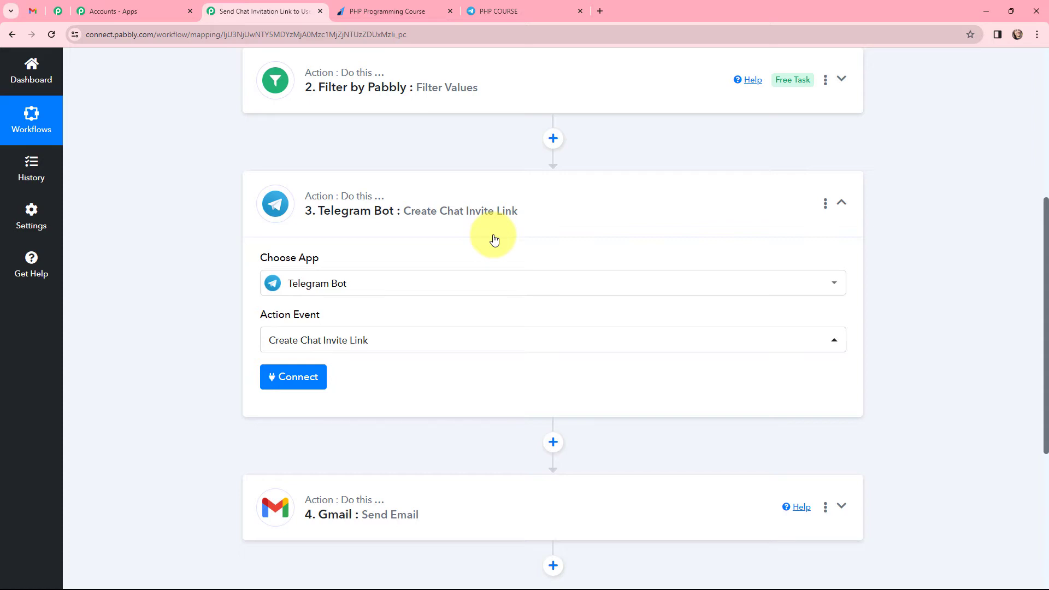
- Start adding a new Telegram Bot connection and review the bot token instructions
{"action": "left_click", "coordinate": [295, 378]}
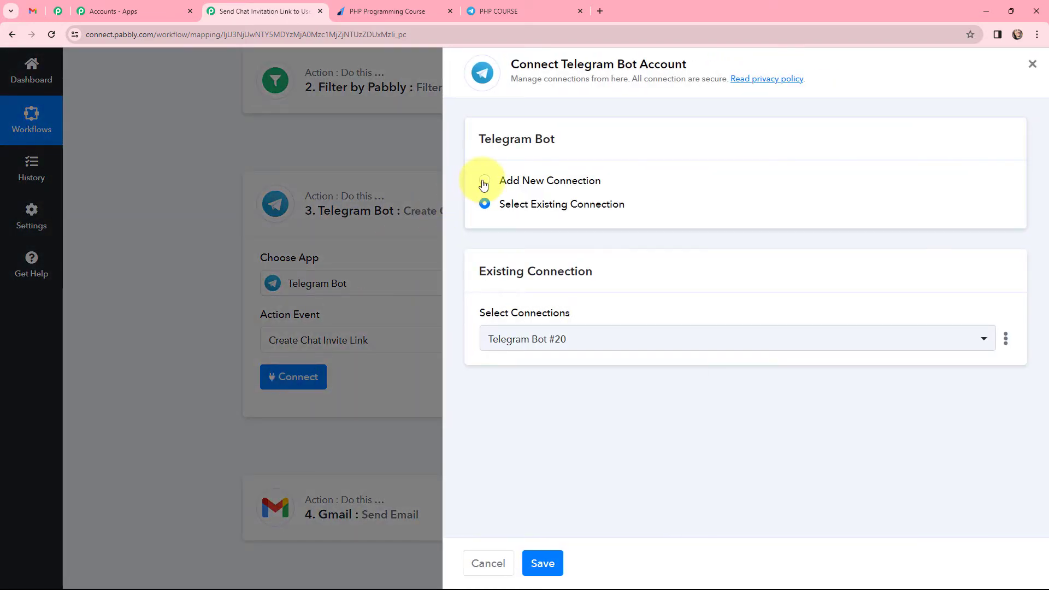
{"action": "left_click", "coordinate": [484, 182]}
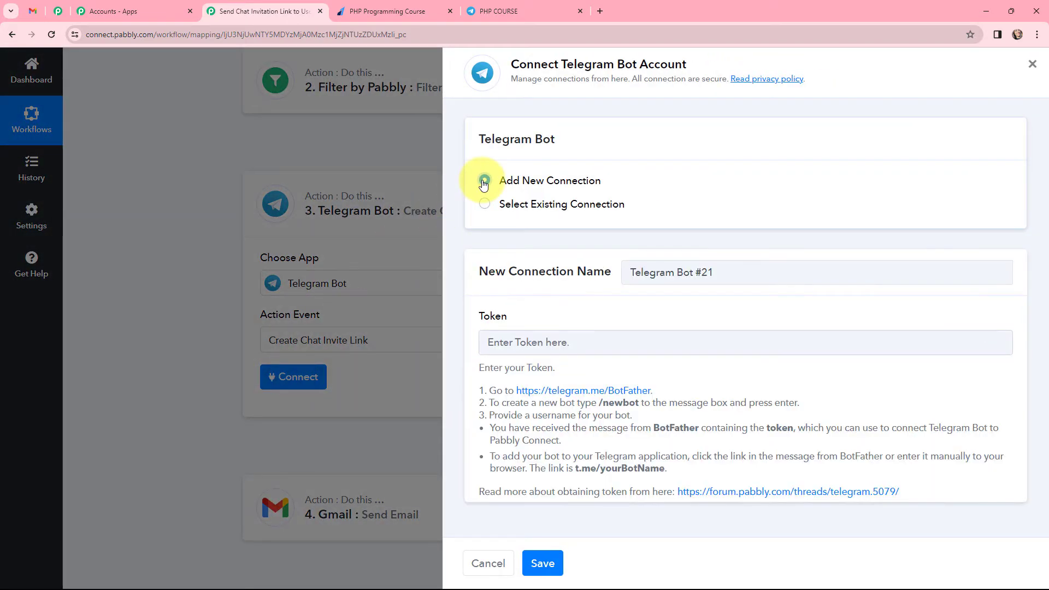
{"action": "left_click_drag", "start_coordinate": [561, 367], "coordinate": [690, 464]}
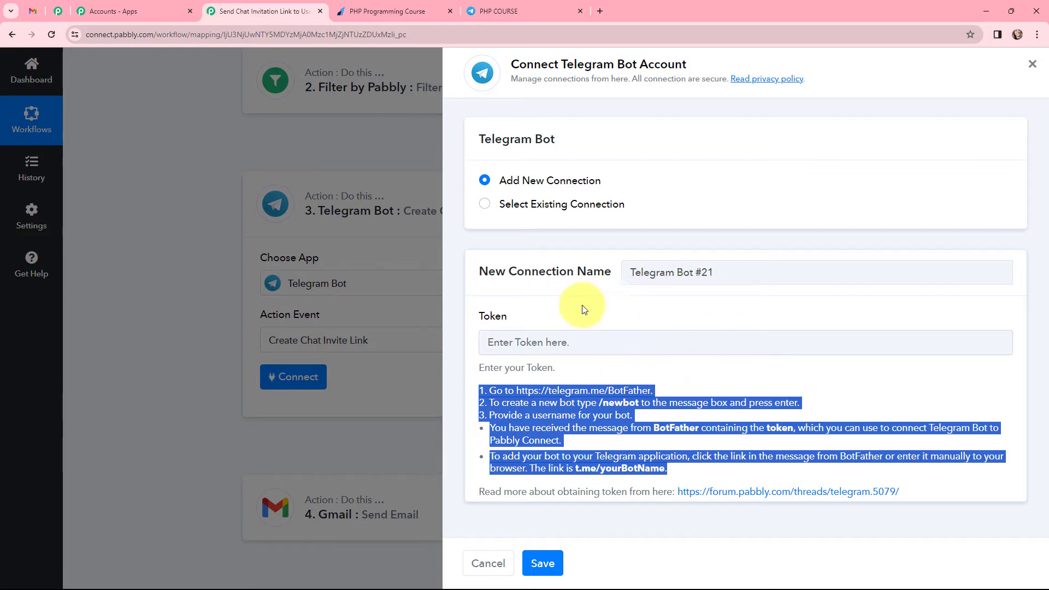
- Have BotFather create bot razorpaynewwbot with username newwrazorpay_bot
{"action": "left_click", "coordinate": [516, 10]}
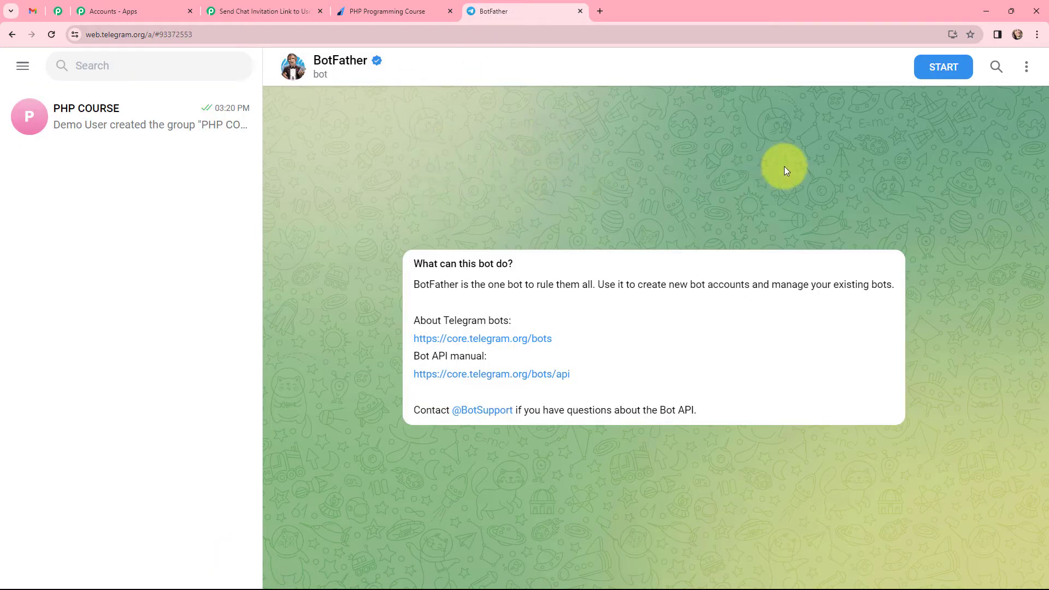
{"action": "left_click", "coordinate": [951, 66]}
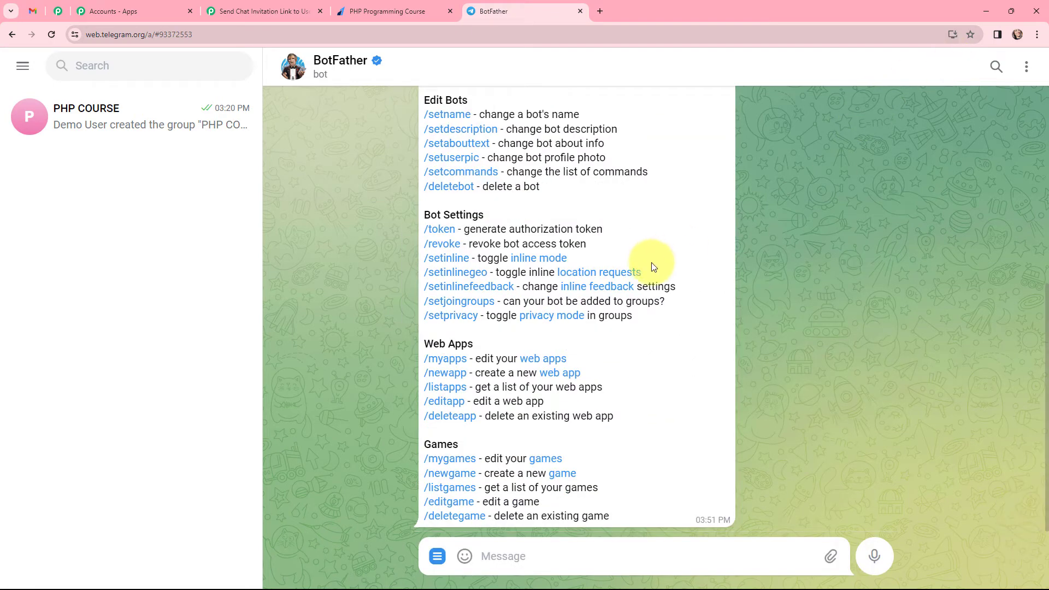
{"action": "scroll", "coordinate": [628, 267], "scroll_direction": "up", "scroll_amount": 3}
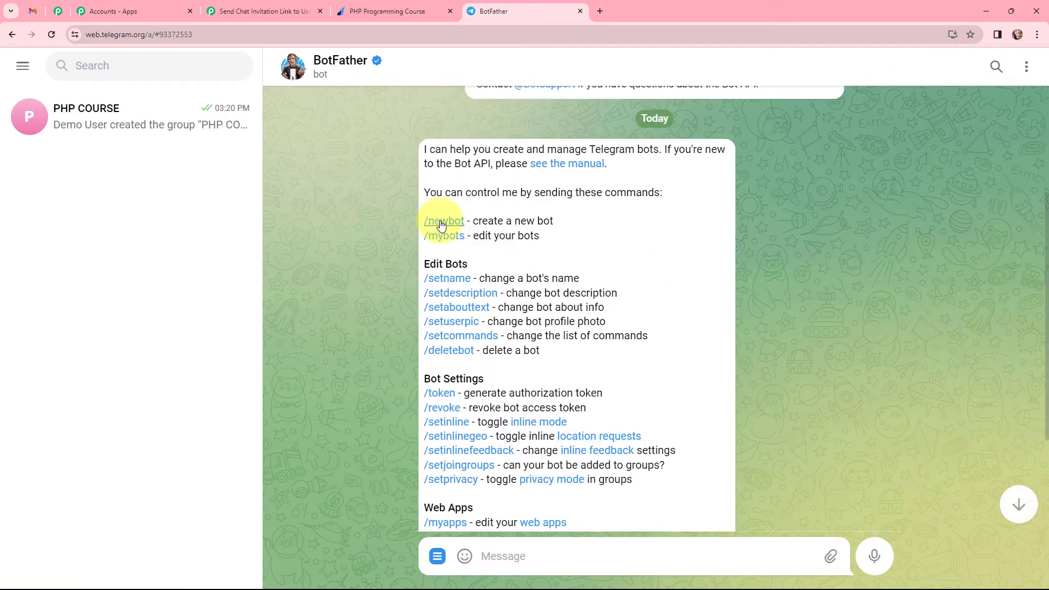
{"action": "left_click", "coordinate": [441, 223]}
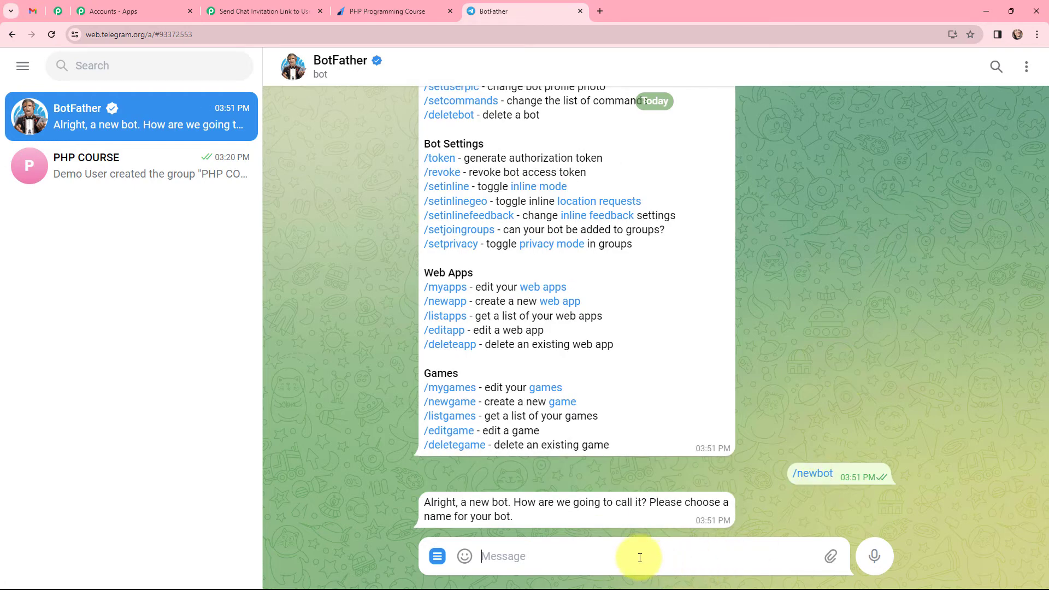
{"action": "type", "text": "razo"}
{"action": "type", "text": "rpa"}
{"action": "type", "text": "ynewwbot"}
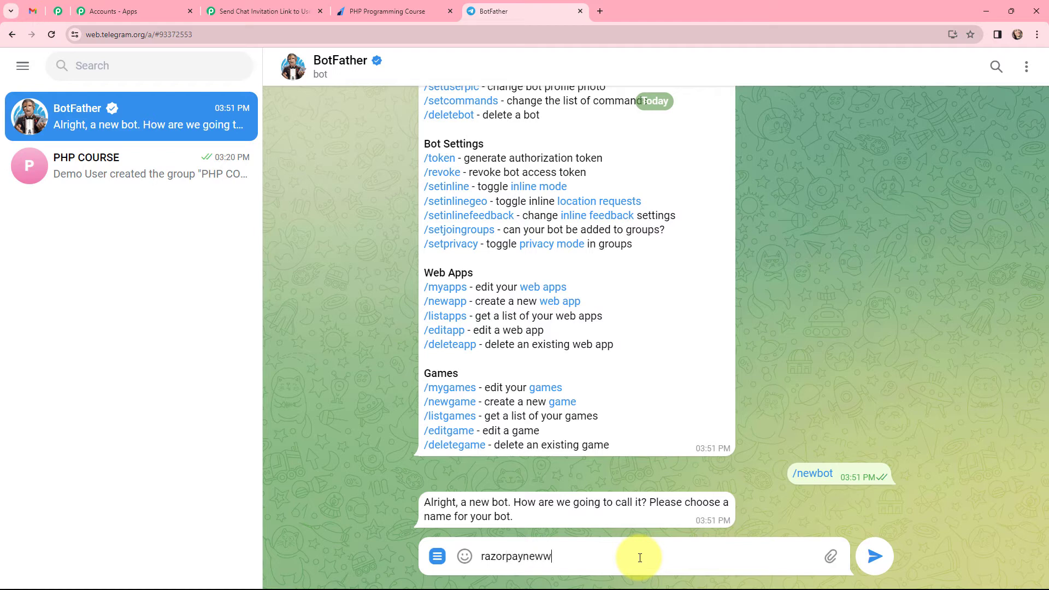
{"action": "key", "text": "Return"}
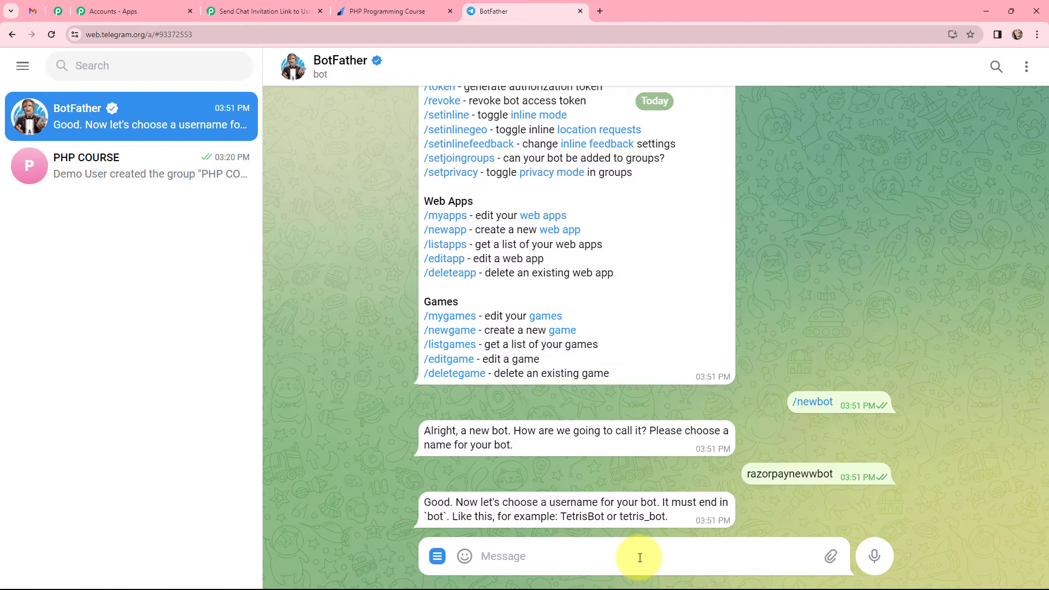
{"action": "type", "text": "newwrazorpay_bot"}
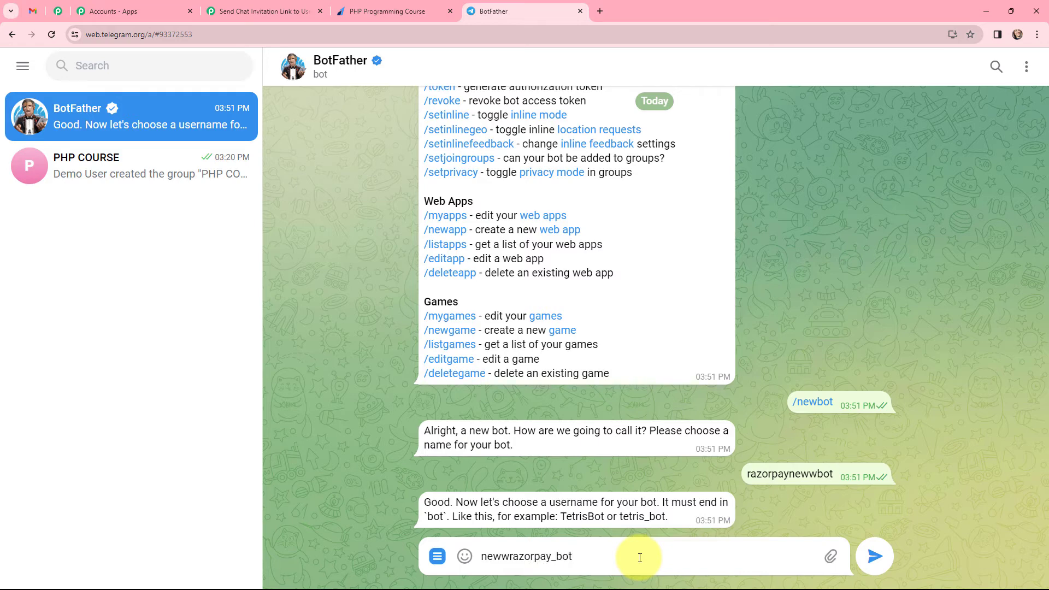
{"action": "key", "text": "Return"}
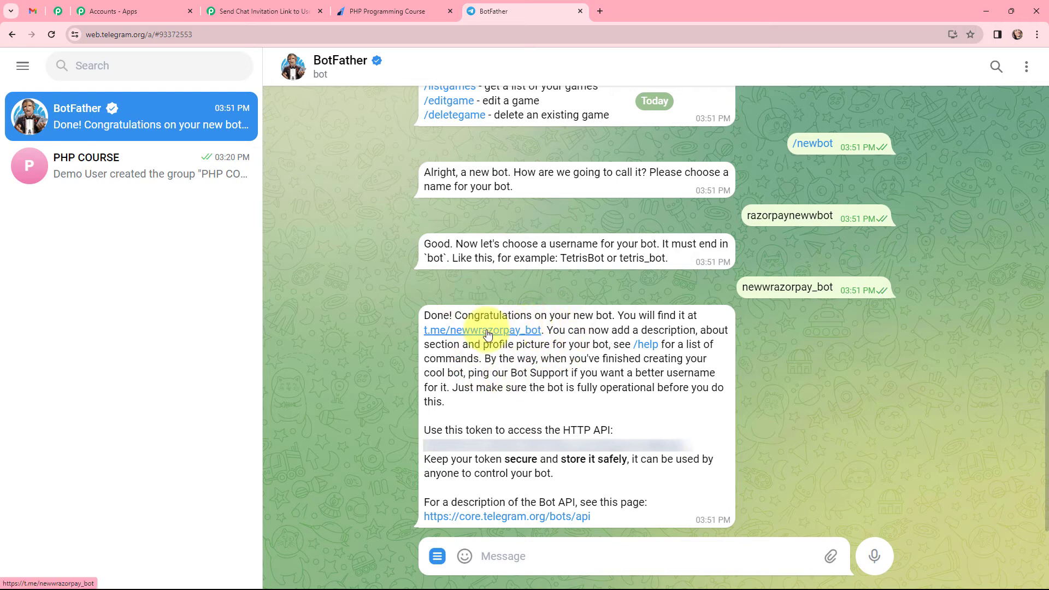
- Start the new bot and select its API token in the BotFather chat
{"action": "left_click", "coordinate": [487, 331]}
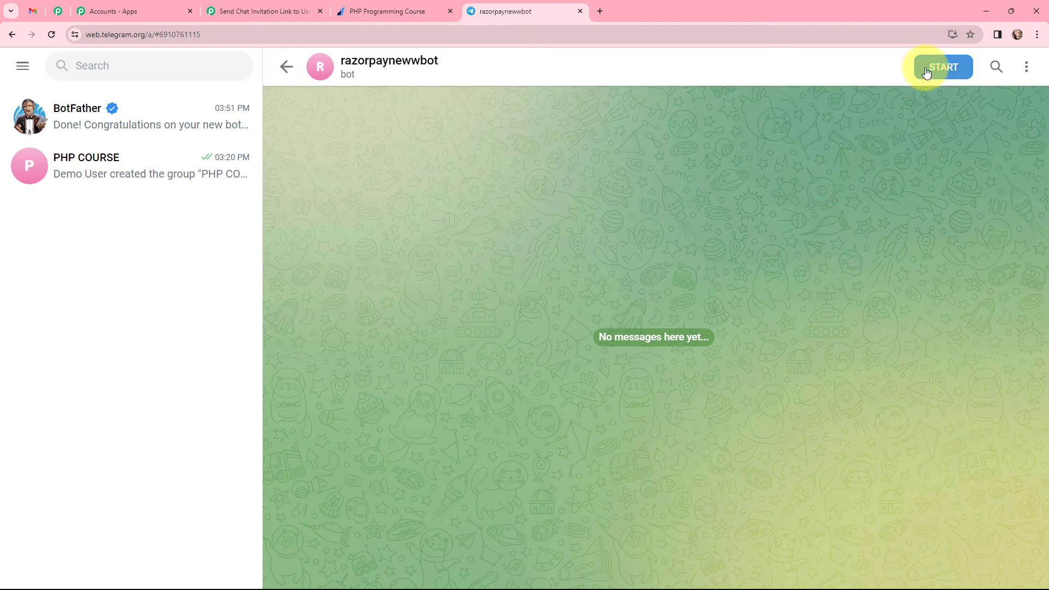
{"action": "left_click", "coordinate": [925, 67]}
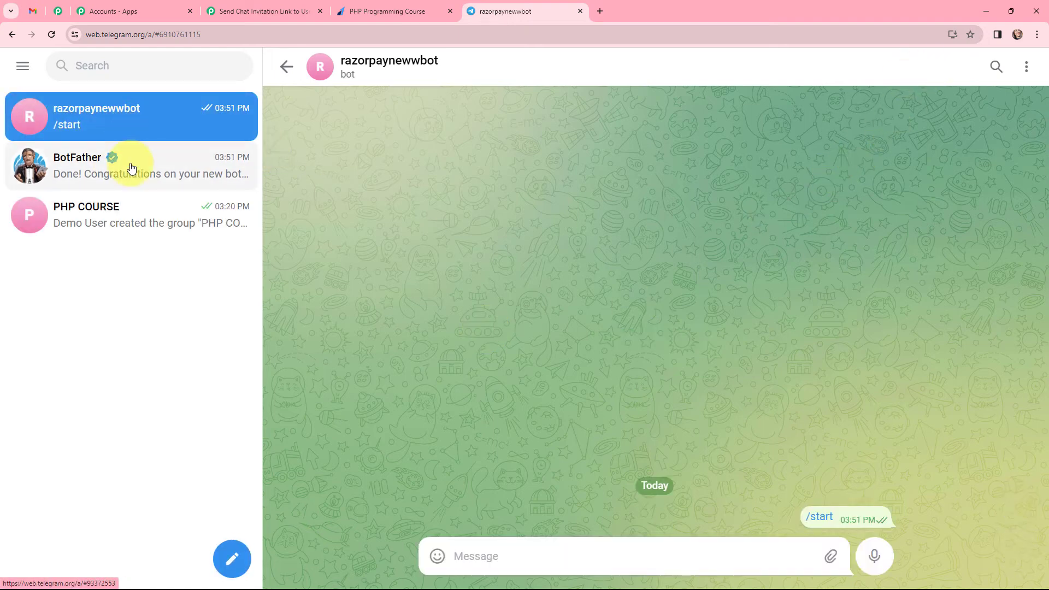
{"action": "left_click", "coordinate": [131, 168]}
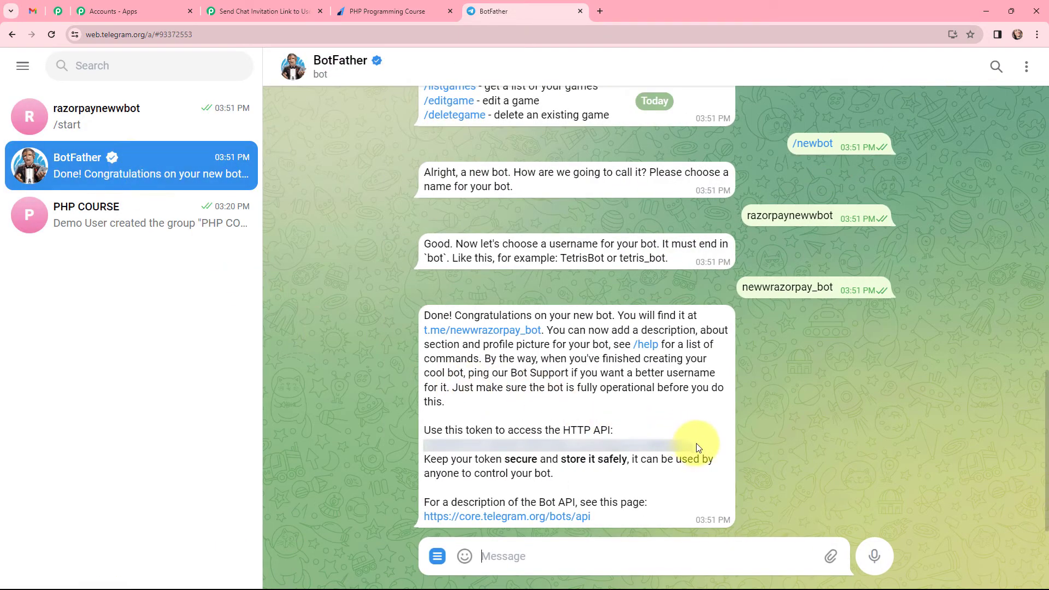
{"action": "left_click_drag", "start_coordinate": [698, 447], "coordinate": [424, 453]}
- Paste the bot token, save the connection, and view the Chat ID, Expiry Date, Member Limit fields
{"action": "left_click", "coordinate": [262, 10]}
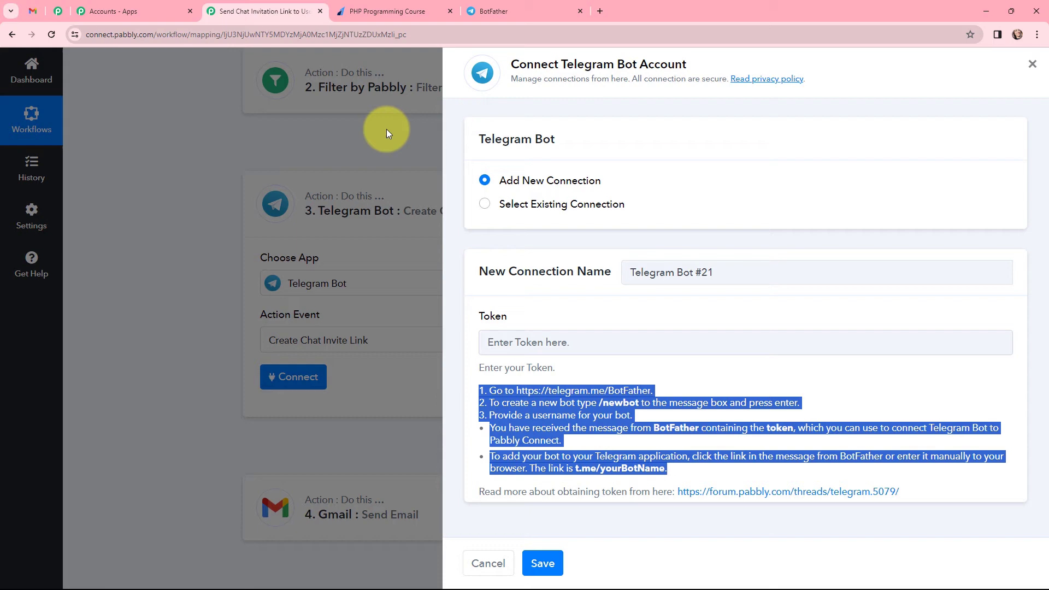
{"action": "left_click", "coordinate": [571, 340]}
{"action": "key", "text": "ctrl+v"}
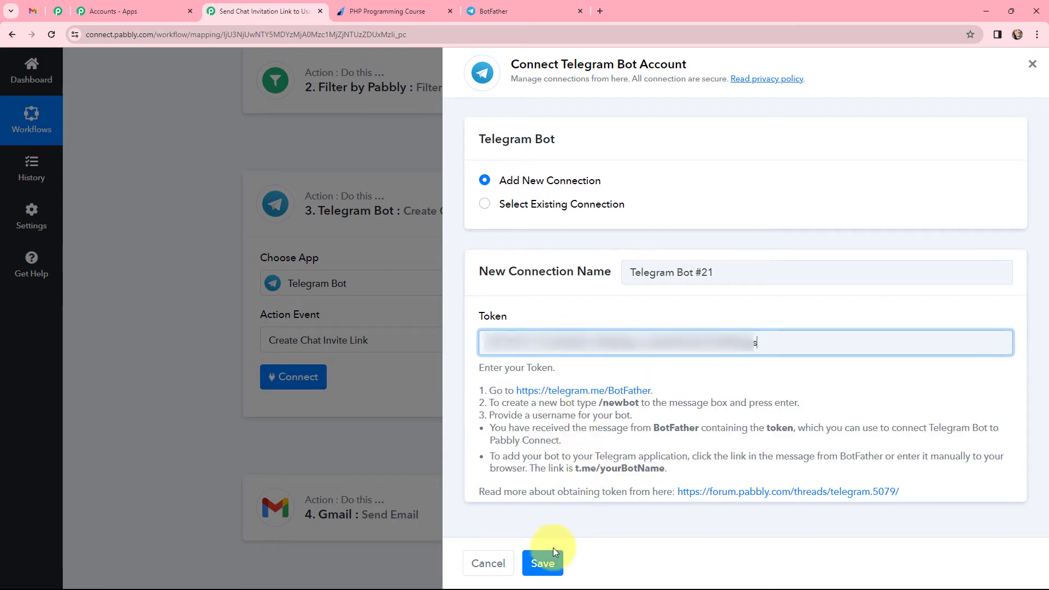
{"action": "left_click", "coordinate": [550, 547]}
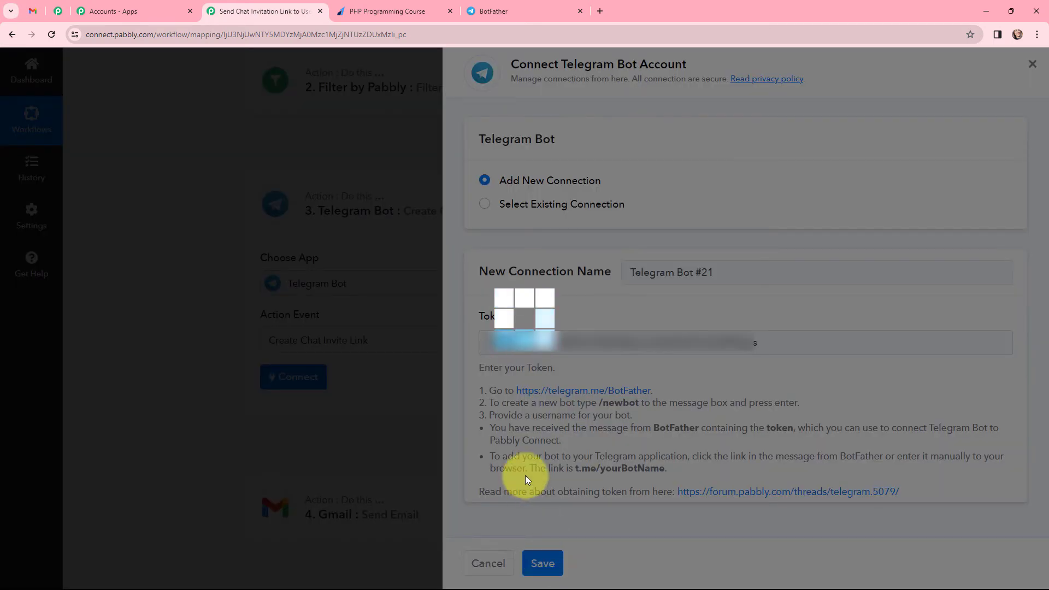
{"action": "scroll", "coordinate": [480, 320], "scroll_direction": "down", "scroll_amount": 1}
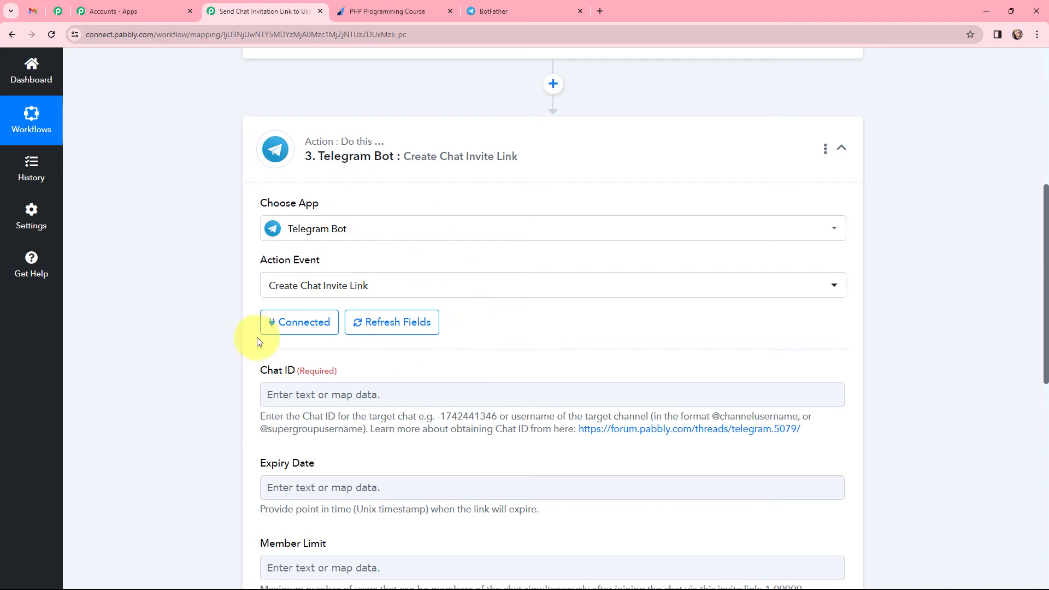
{"action": "scroll", "coordinate": [201, 326], "scroll_direction": "down", "scroll_amount": 2}
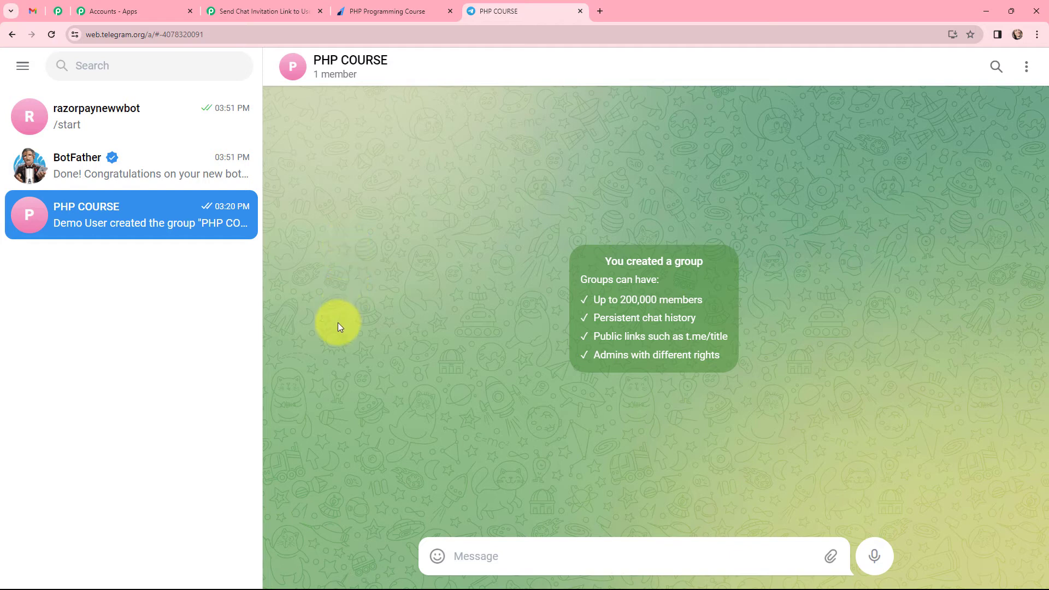
{"action": "left_click", "coordinate": [343, 72]}
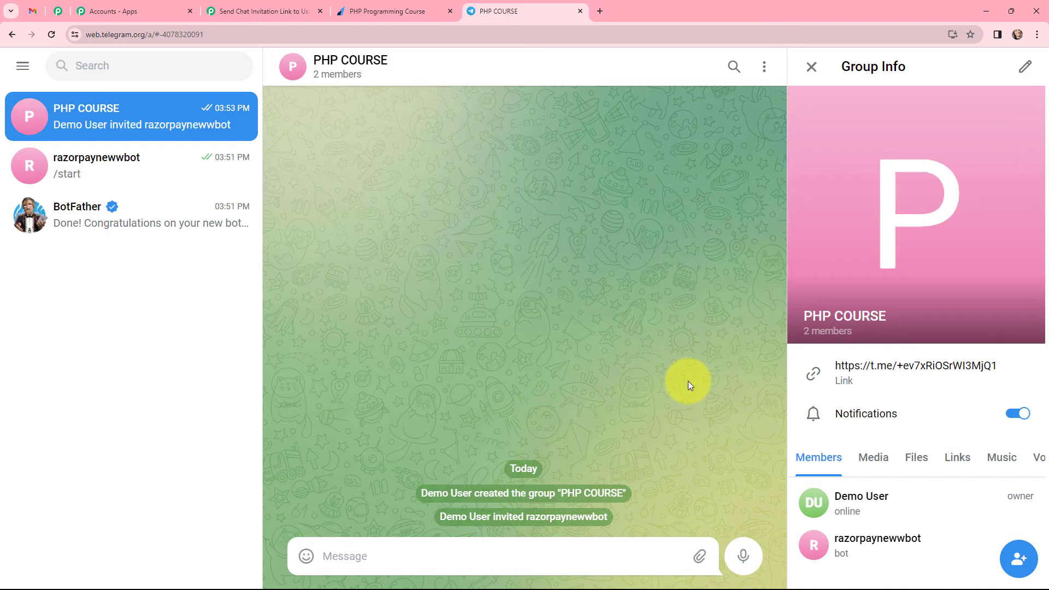
{"action": "scroll", "coordinate": [831, 515], "scroll_direction": "down", "scroll_amount": 1}
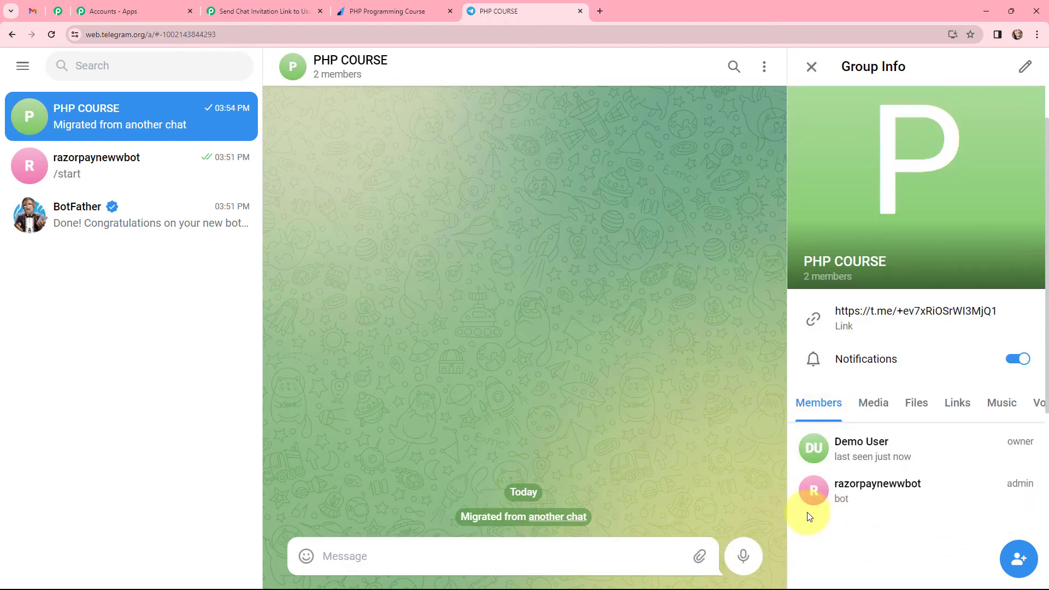
{"action": "left_click", "coordinate": [262, 11]}
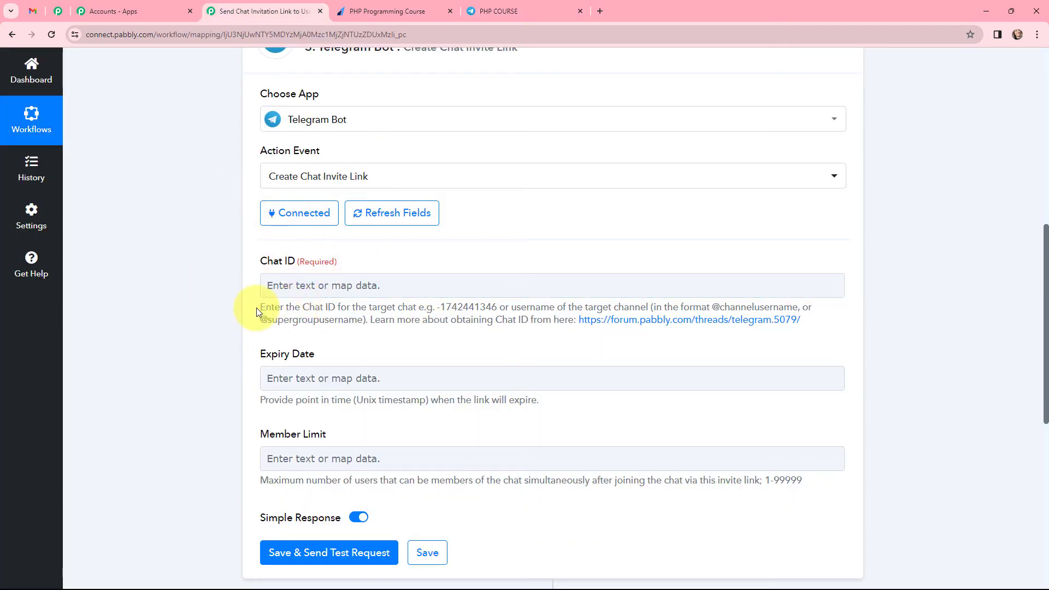
{"action": "left_click", "coordinate": [498, 11]}
{"action": "left_click", "coordinate": [225, 36]}
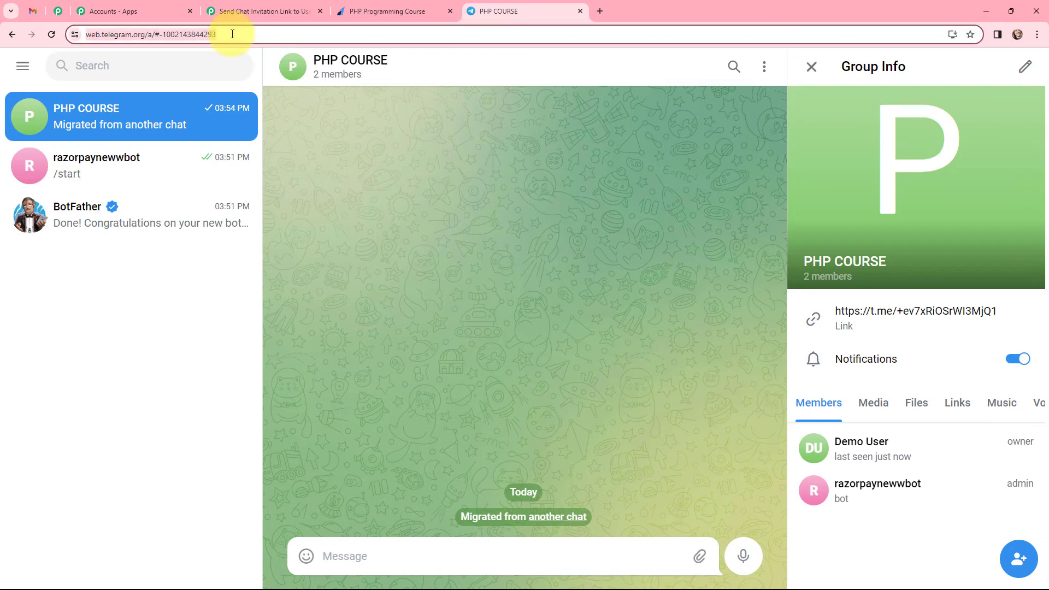
{"action": "double_click", "coordinate": [238, 34]}
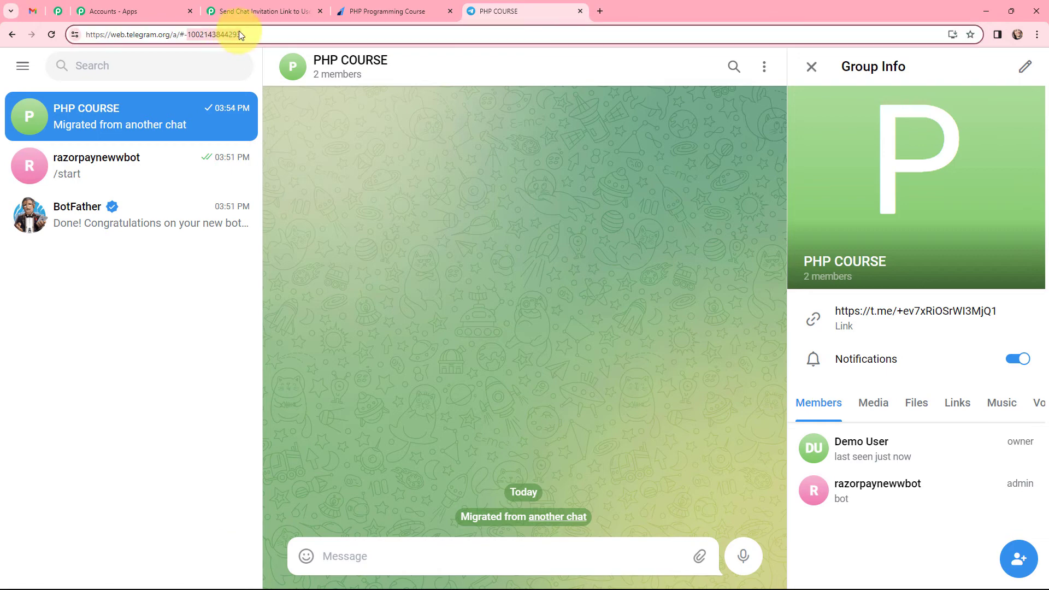
{"action": "left_click", "coordinate": [187, 34]}
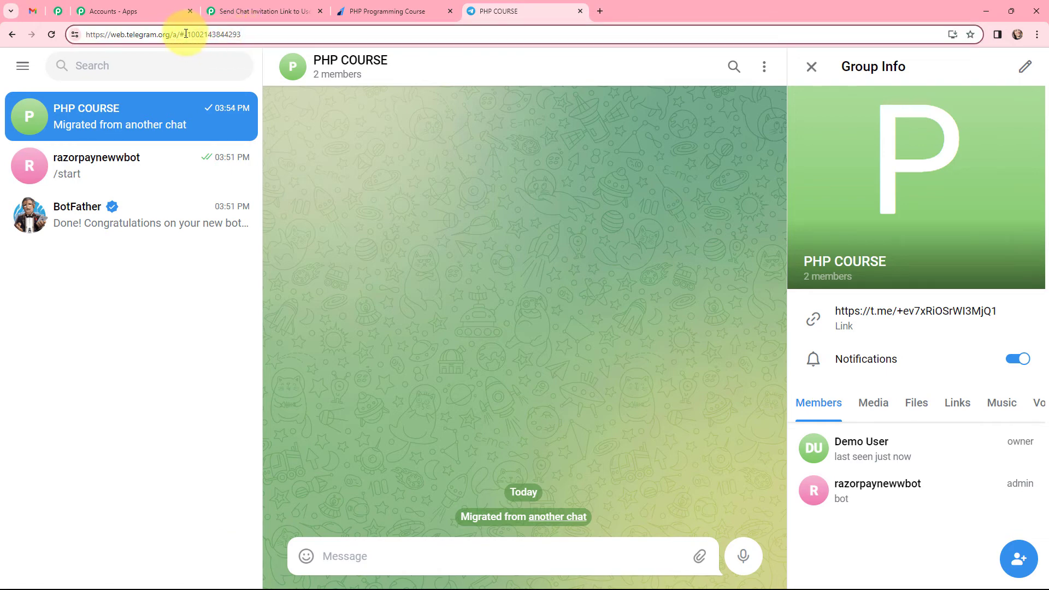
{"action": "left_click_drag", "start_coordinate": [186, 34], "coordinate": [241, 34]}
{"action": "key", "text": "ctrl+c"}
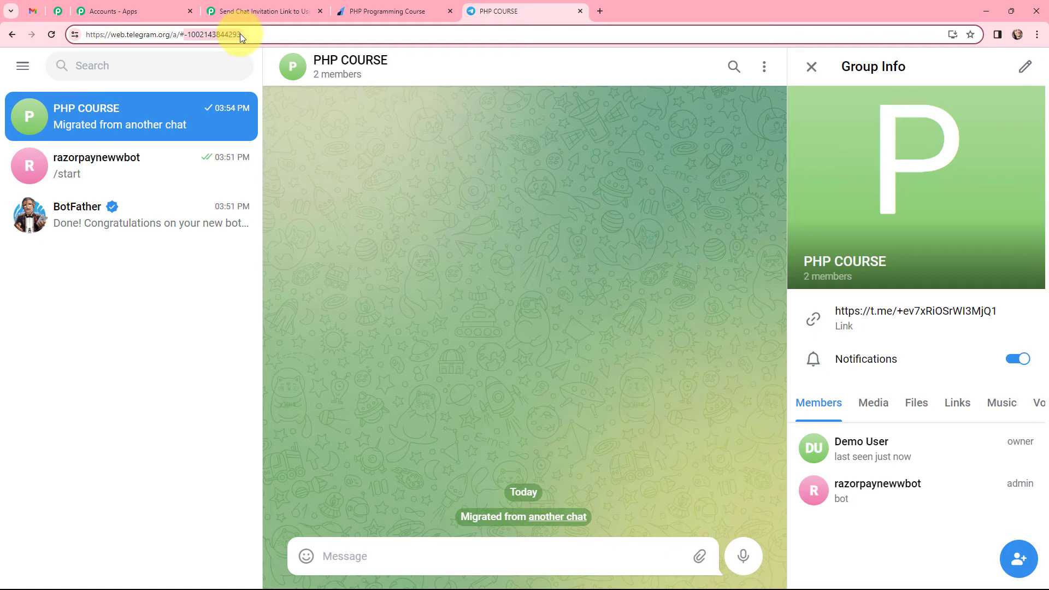
{"action": "left_click", "coordinate": [262, 11]}
{"action": "left_click", "coordinate": [343, 282]}
{"action": "key", "text": "ctrl+v"}
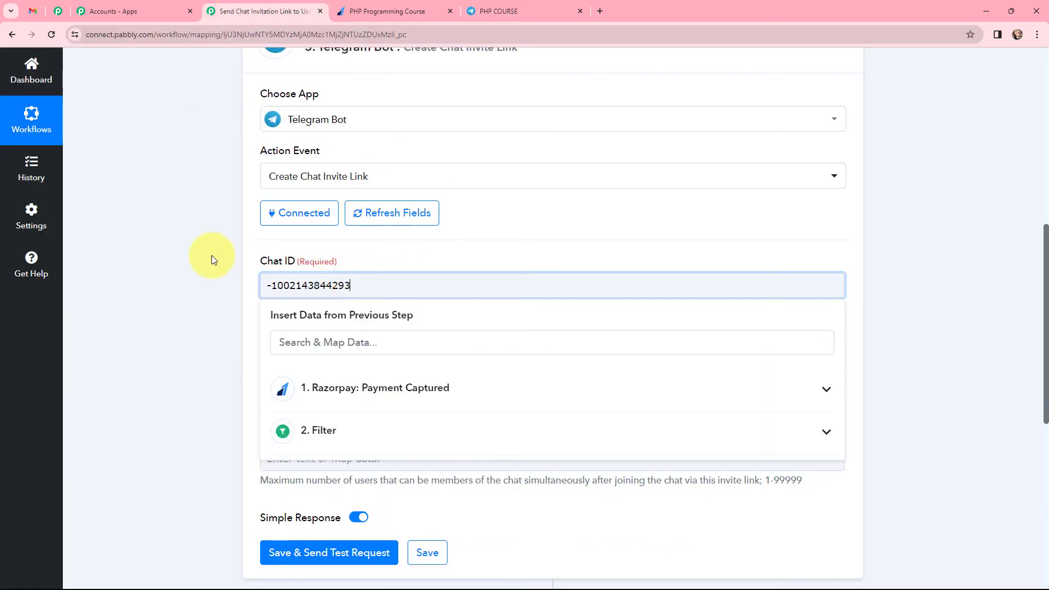
{"action": "left_click", "coordinate": [212, 255]}
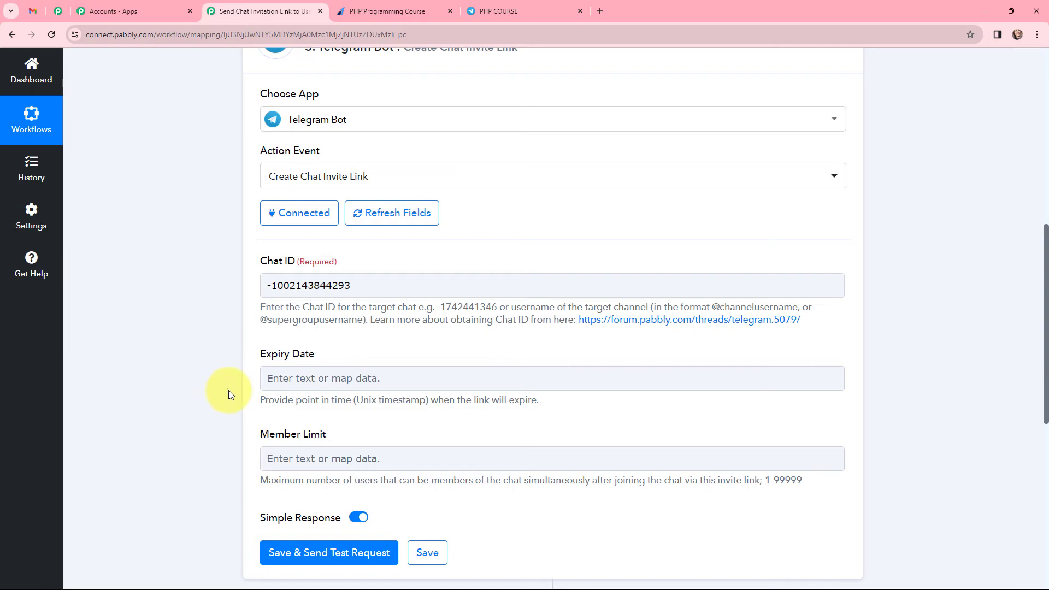
- Insert a new Date/Time Formatter step between the Filter and Telegram Bot steps
{"action": "scroll", "coordinate": [213, 377], "scroll_direction": "down", "scroll_amount": 1}
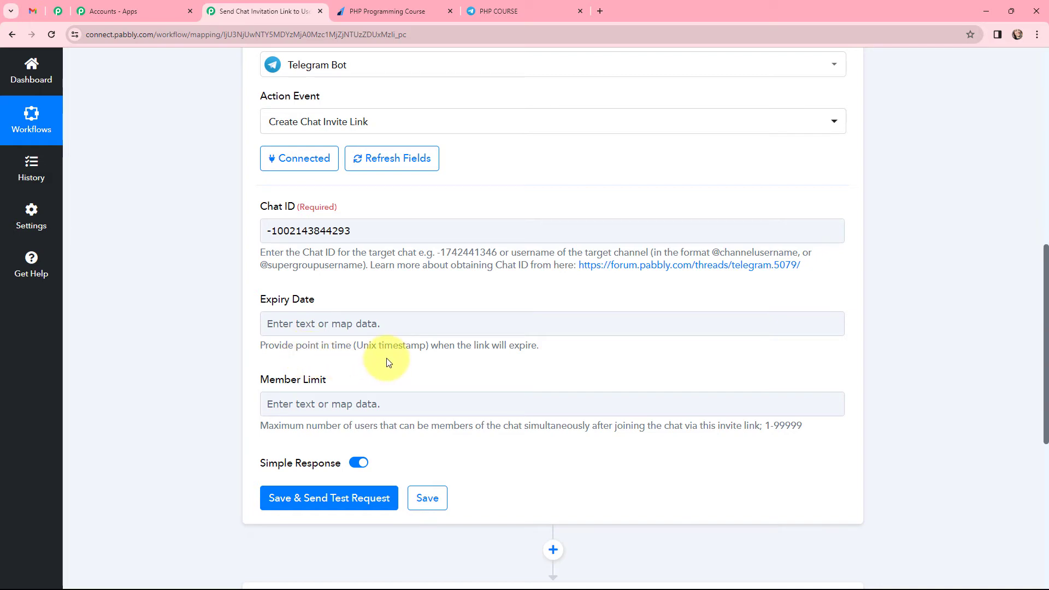
{"action": "scroll", "coordinate": [388, 362], "scroll_direction": "up", "scroll_amount": 1}
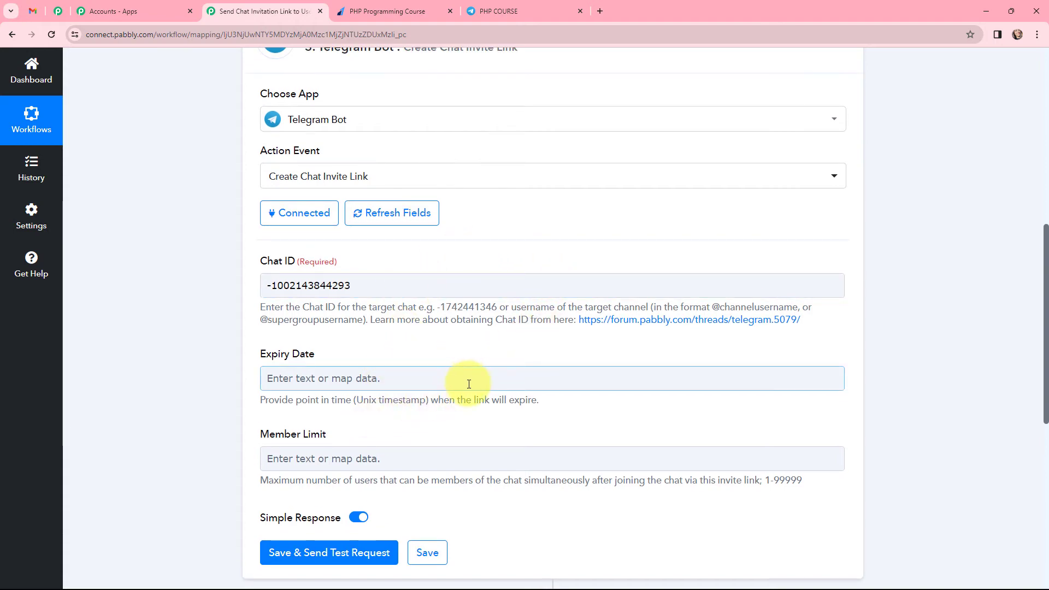
{"action": "scroll", "coordinate": [468, 382], "scroll_direction": "up", "scroll_amount": 5}
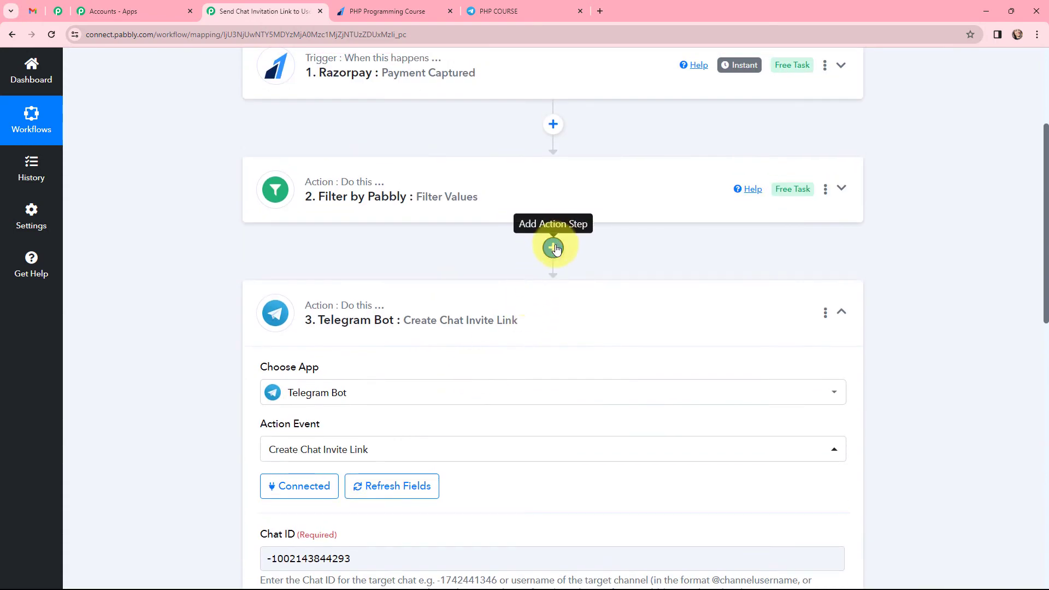
{"action": "left_click", "coordinate": [554, 248]}
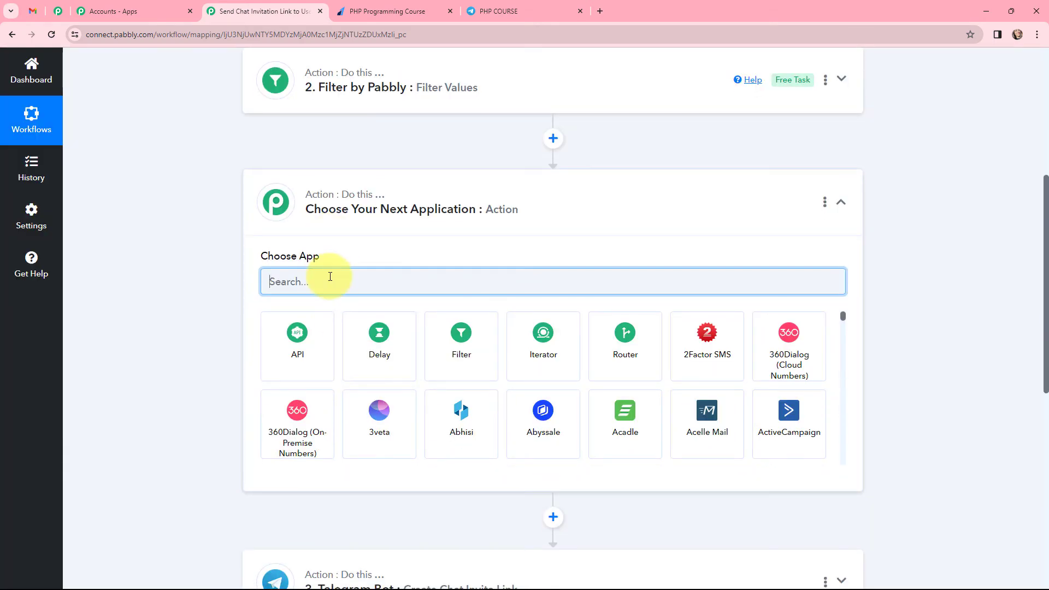
{"action": "type", "text": "date"}
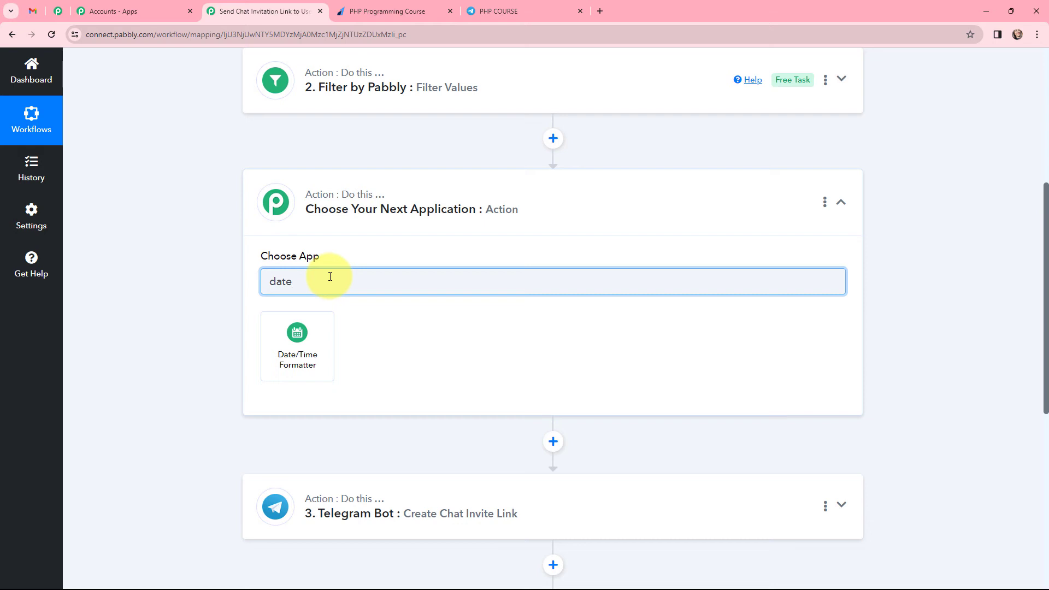
{"action": "left_click", "coordinate": [309, 335]}
- Check the course description for the 7-day, 1-member invite-link expiry, then return to the workflow
{"action": "key", "text": "ctrl+Tab"}
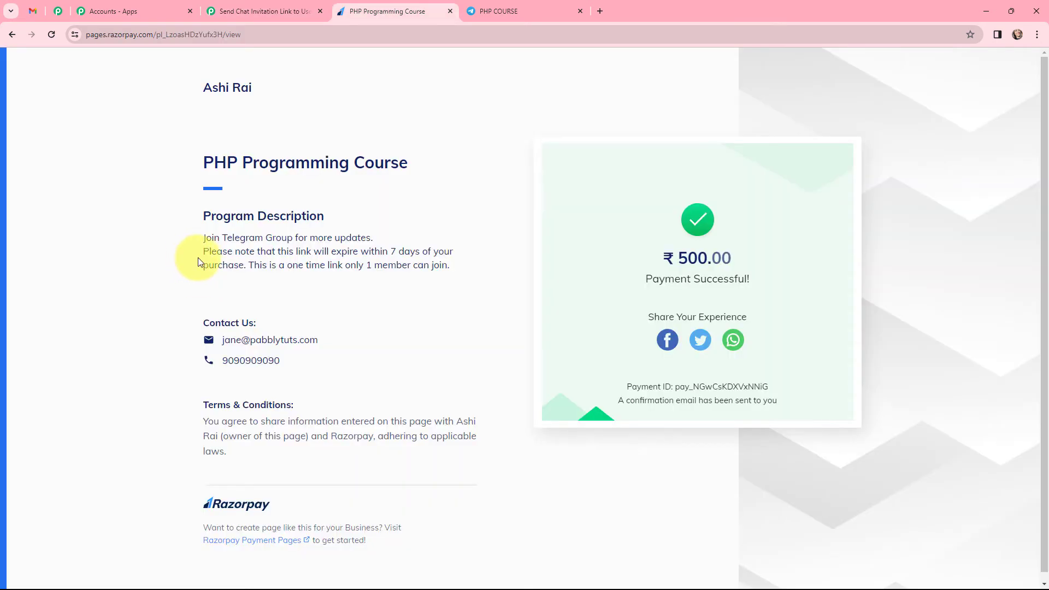
{"action": "left_click_drag", "start_coordinate": [201, 251], "coordinate": [256, 250]}
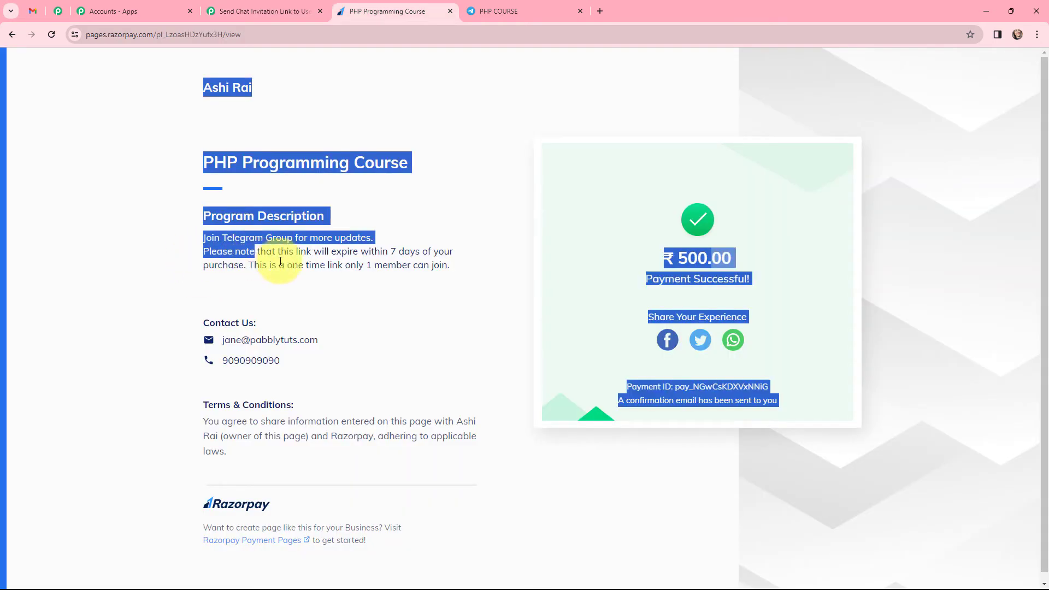
{"action": "left_click", "coordinate": [306, 256]}
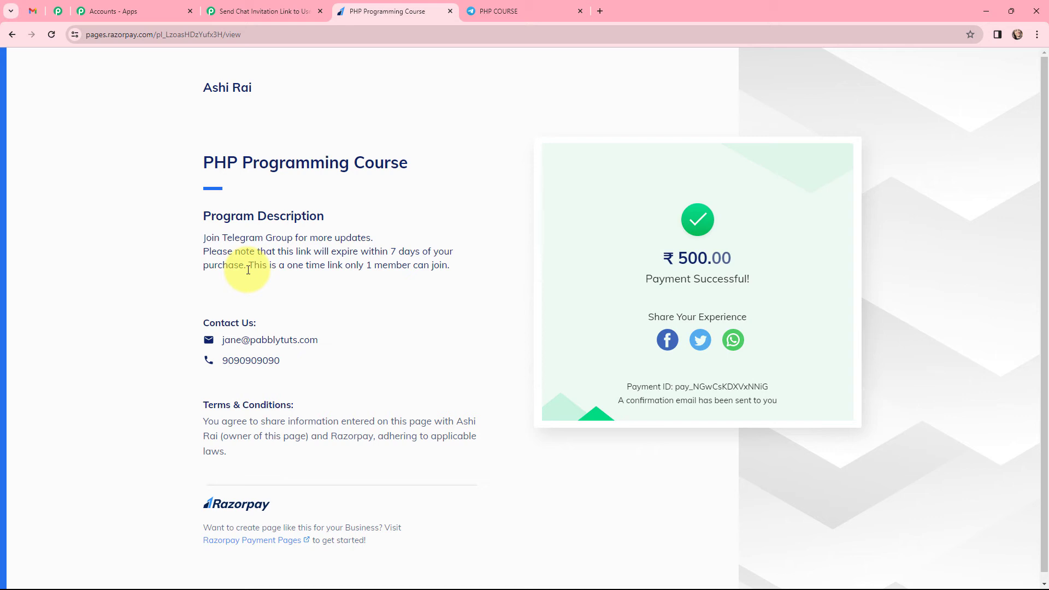
{"action": "left_click", "coordinate": [271, 11]}
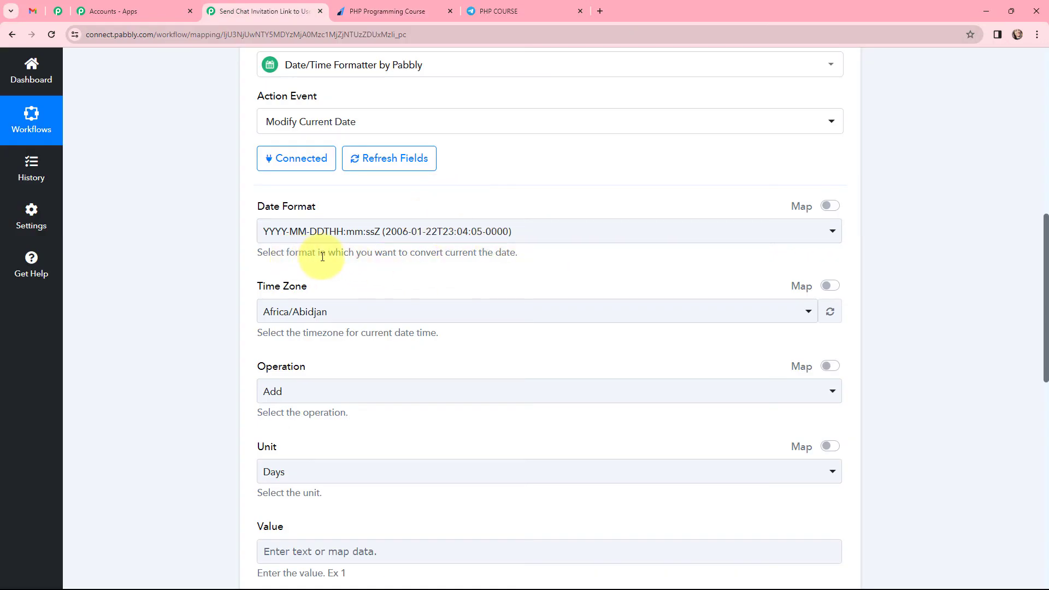
- Set the Date/Time Formatter to Timestamp format with the Asia/Kolkata time zone
{"action": "left_click", "coordinate": [518, 231]}
{"action": "scroll", "coordinate": [397, 348], "scroll_direction": "down", "scroll_amount": 5}
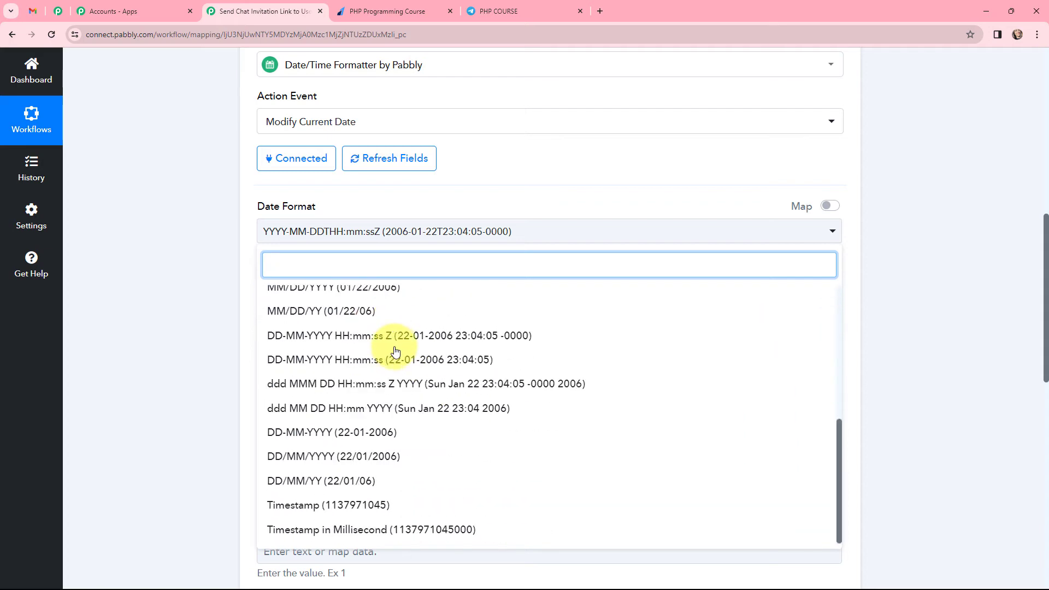
{"action": "scroll", "coordinate": [394, 352], "scroll_direction": "down", "scroll_amount": 3}
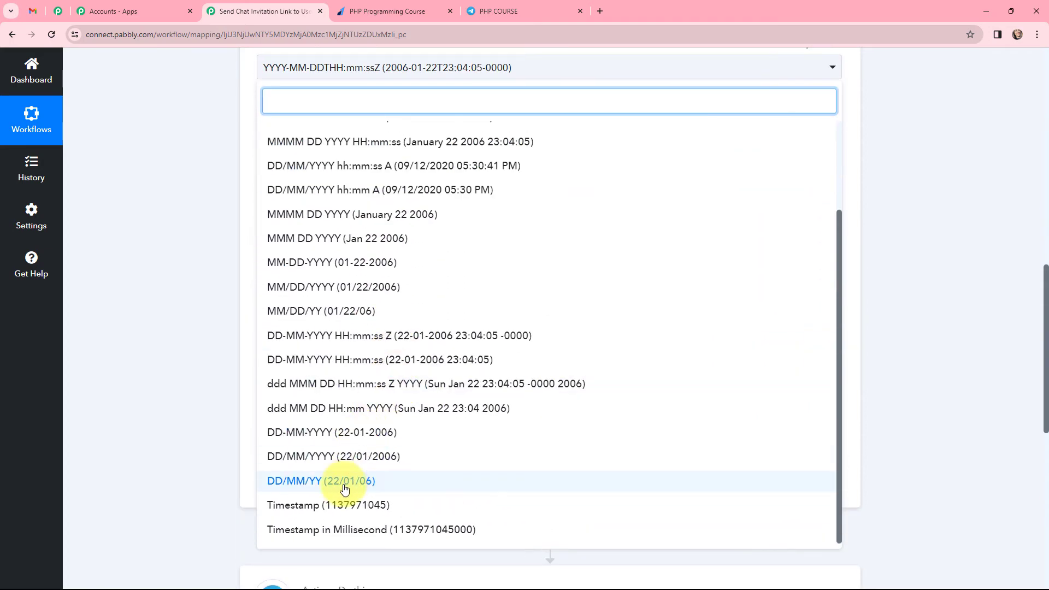
{"action": "left_click", "coordinate": [329, 505]}
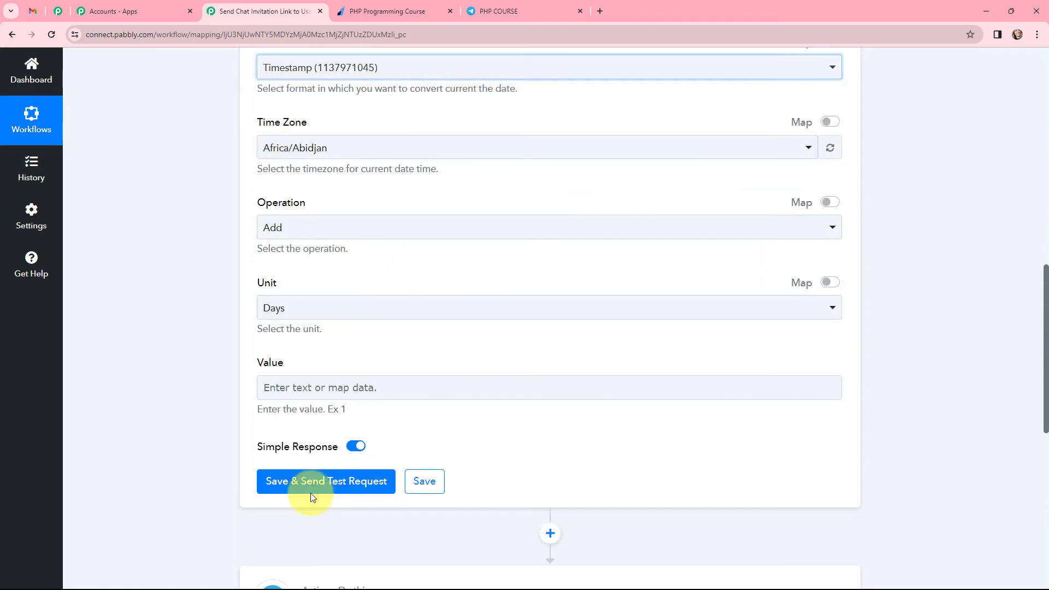
{"action": "scroll", "coordinate": [220, 197], "scroll_direction": "up", "scroll_amount": 2}
{"action": "scroll", "coordinate": [221, 193], "scroll_direction": "up", "scroll_amount": 1}
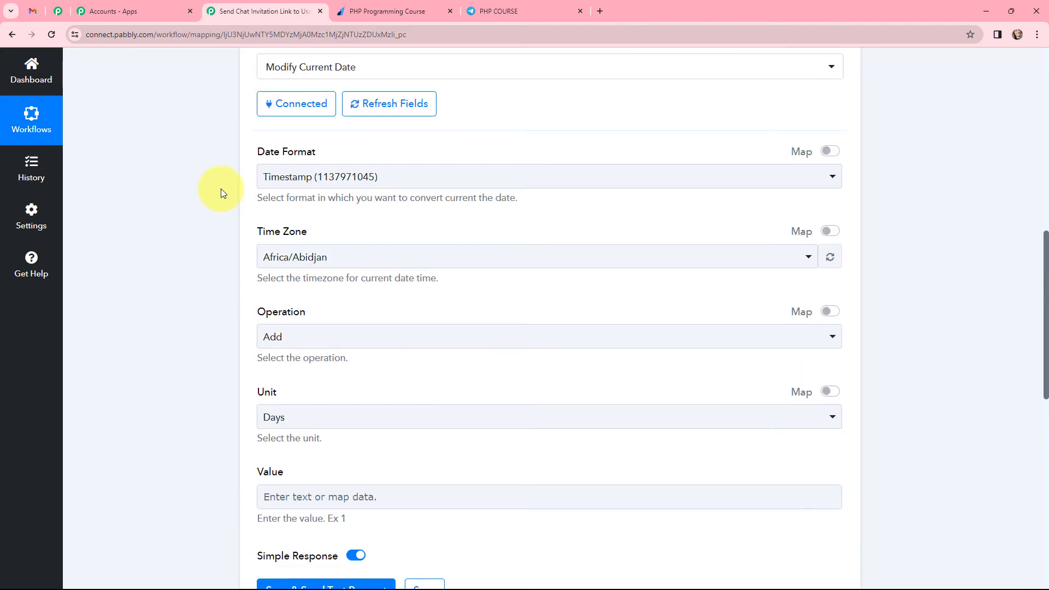
{"action": "left_click", "coordinate": [354, 261]}
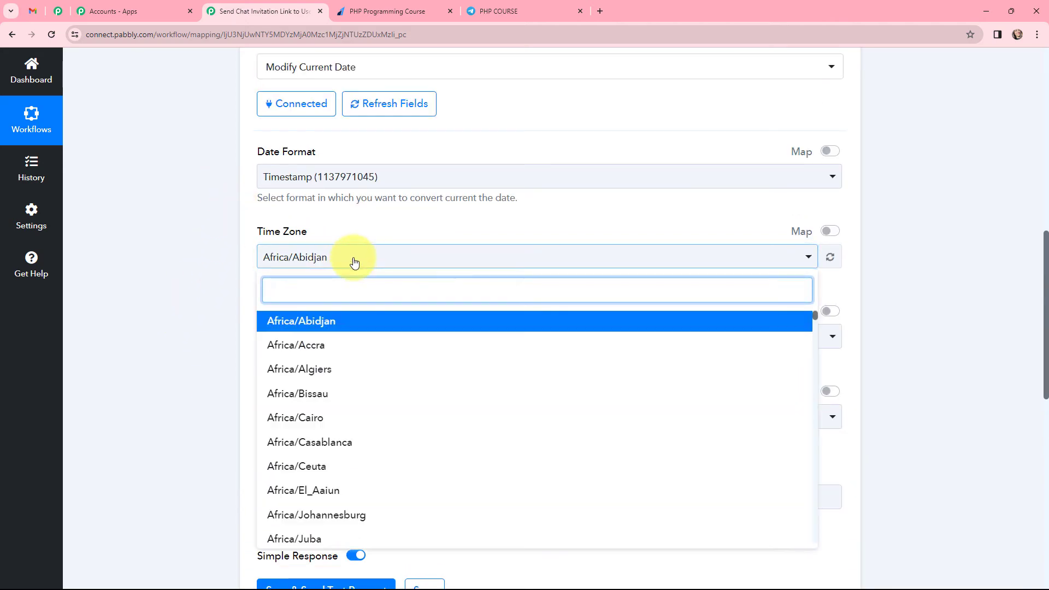
{"action": "type", "text": "asia/"}
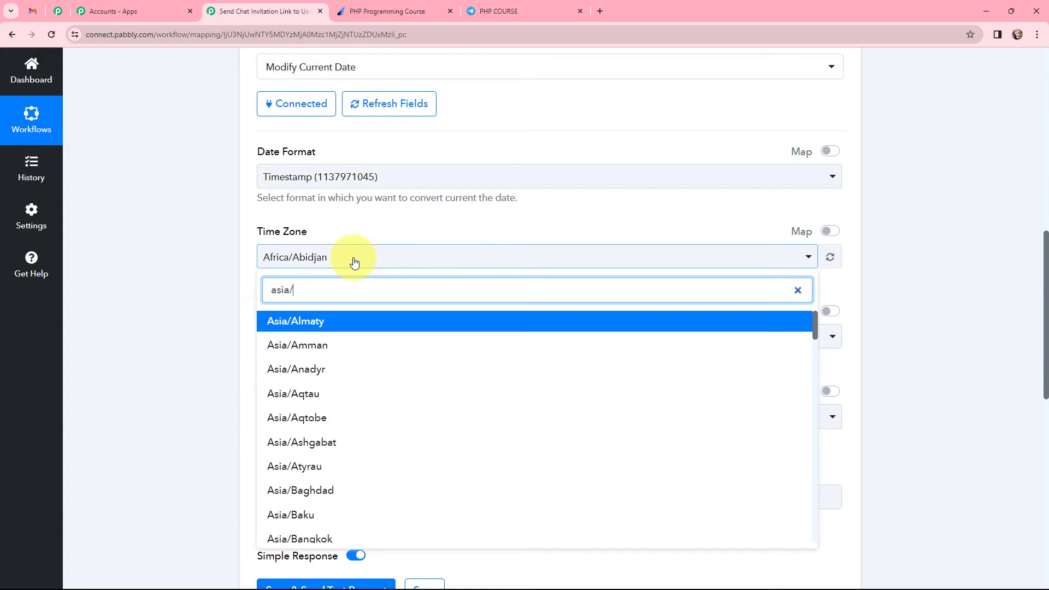
{"action": "type", "text": "kol"}
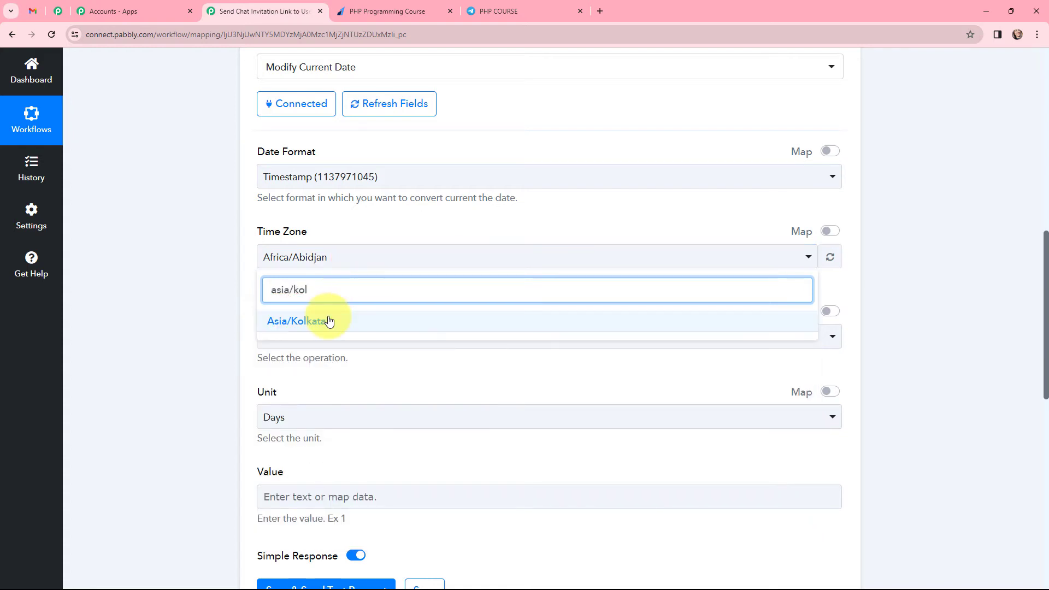
{"action": "left_click", "coordinate": [330, 321]}
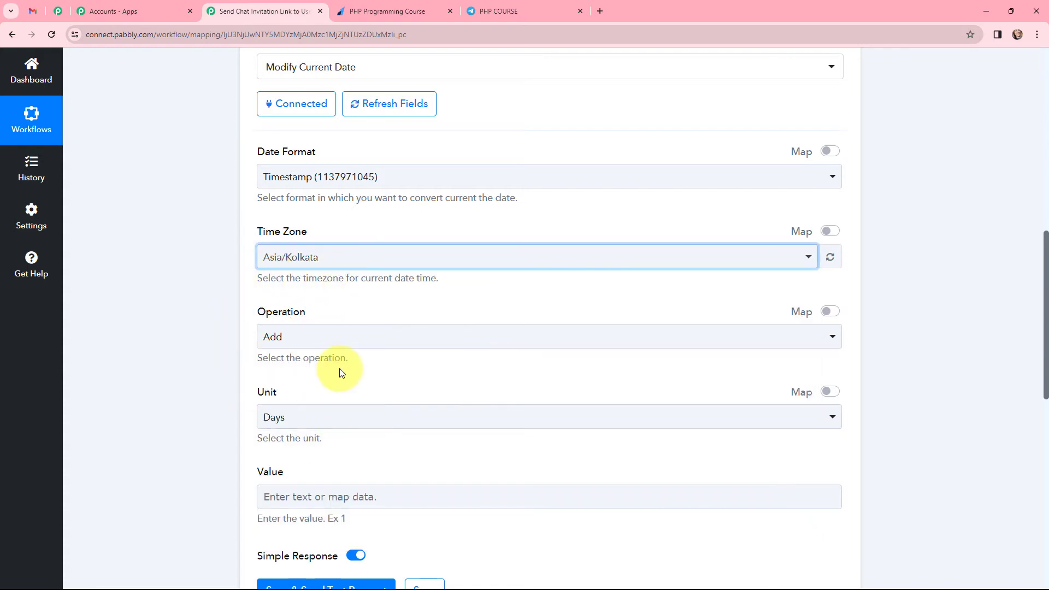
- Enter 7 days as the Value to add, then save and send a test request
{"action": "scroll", "coordinate": [348, 352], "scroll_direction": "down", "scroll_amount": 2}
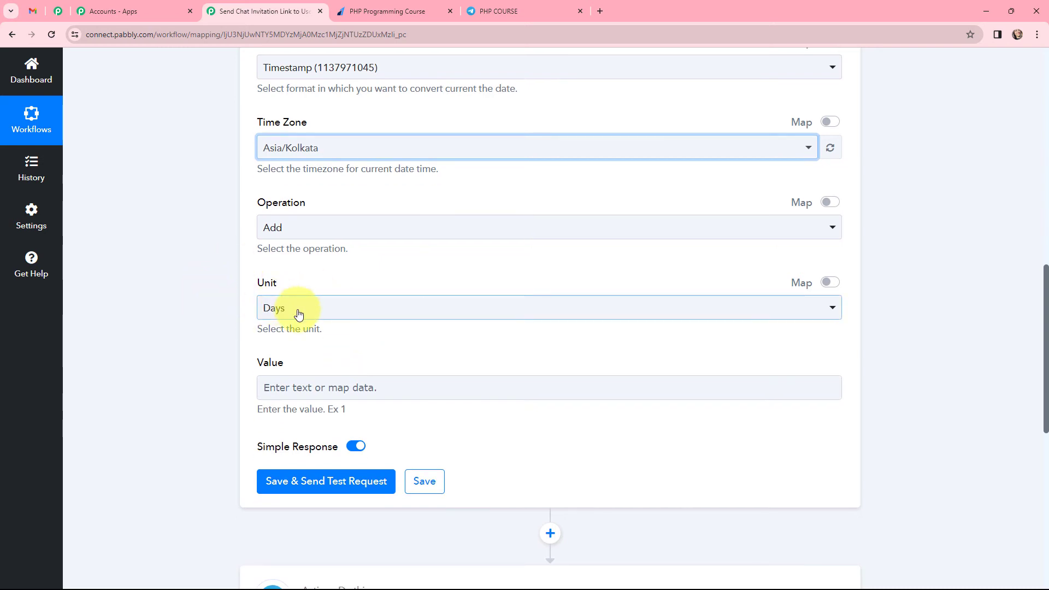
{"action": "left_click", "coordinate": [278, 384]}
{"action": "type", "text": "7"}
{"action": "left_click", "coordinate": [289, 355]}
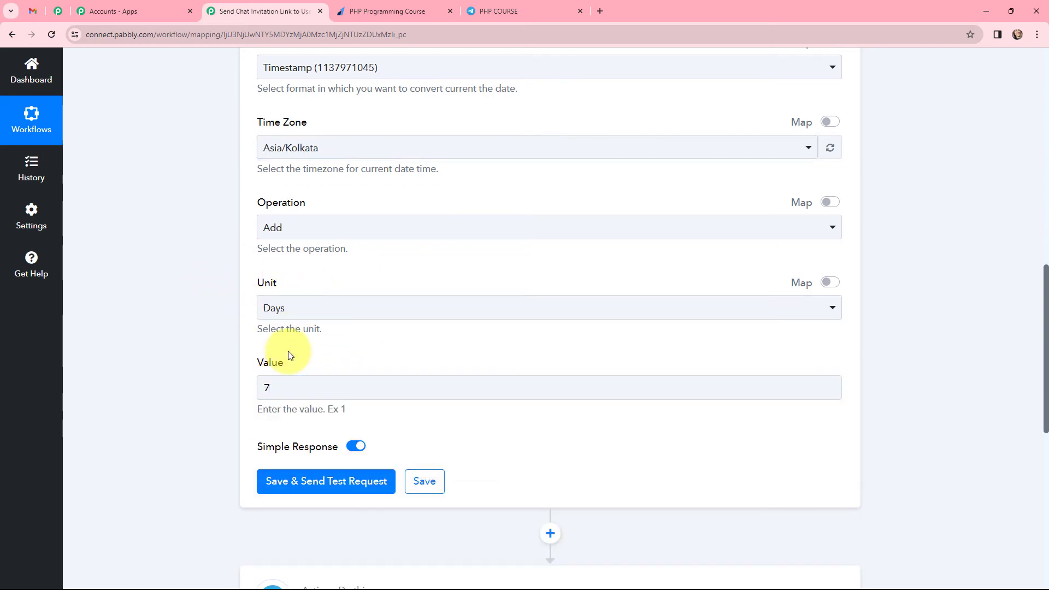
{"action": "left_click", "coordinate": [319, 482]}
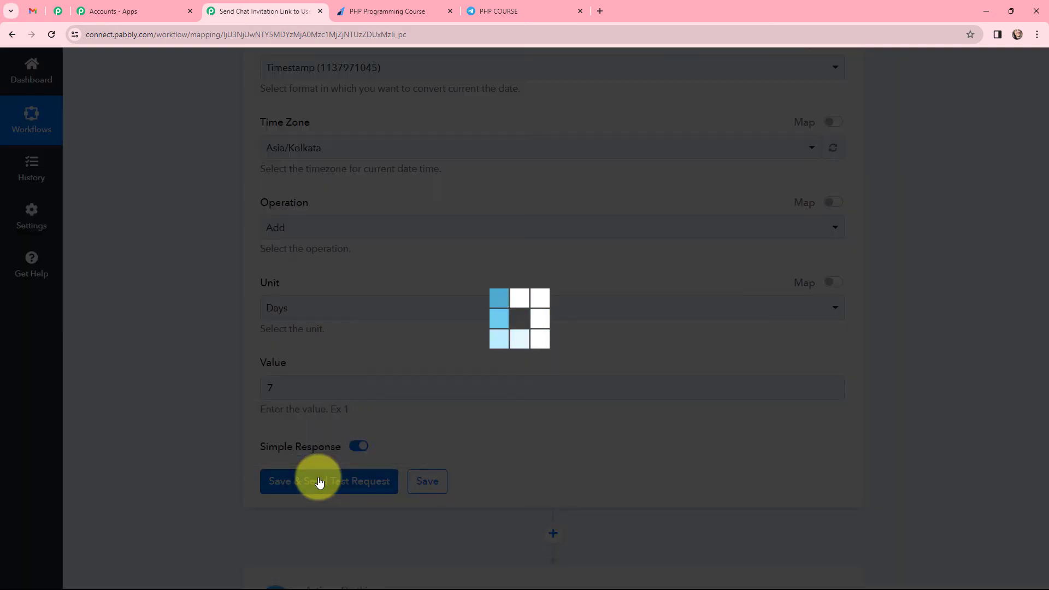
{"action": "scroll", "coordinate": [489, 323], "scroll_direction": "down", "scroll_amount": 3}
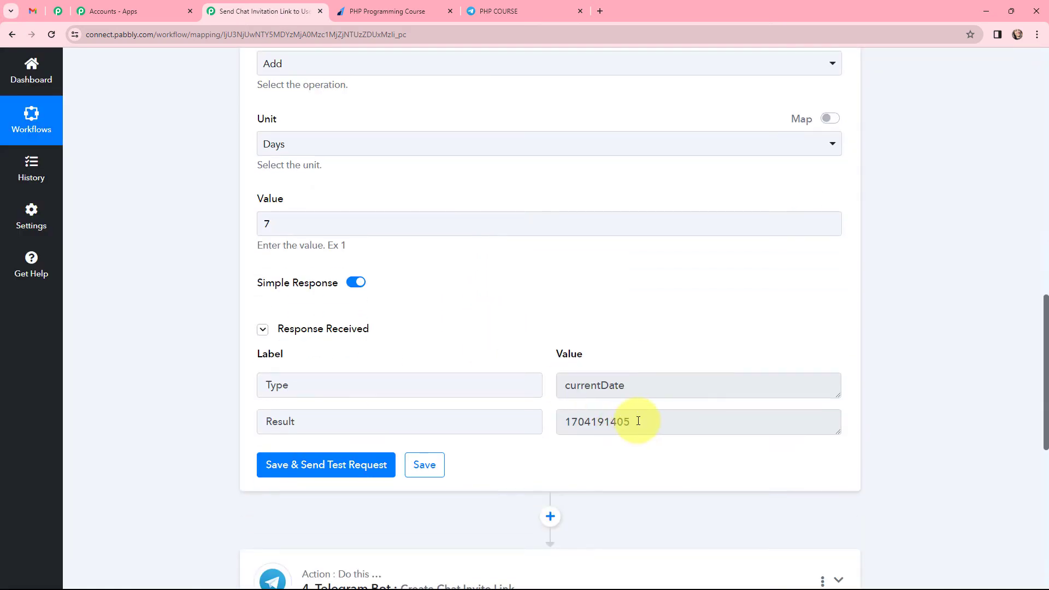
{"action": "left_click_drag", "start_coordinate": [638, 421], "coordinate": [570, 424]}
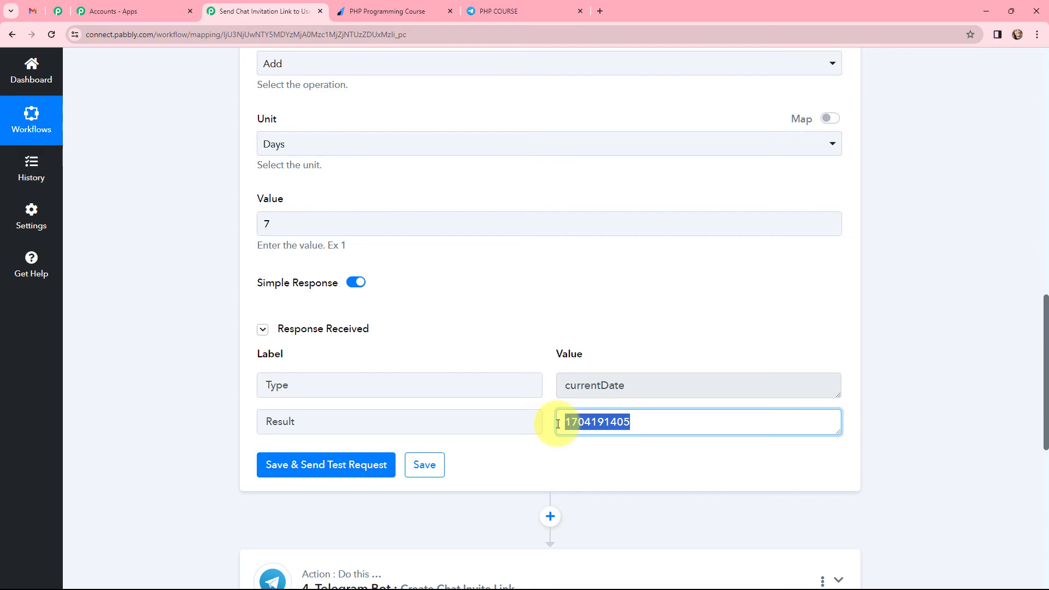
{"action": "left_click", "coordinate": [569, 402]}
{"action": "scroll", "coordinate": [569, 402], "scroll_direction": "down", "scroll_amount": 5}
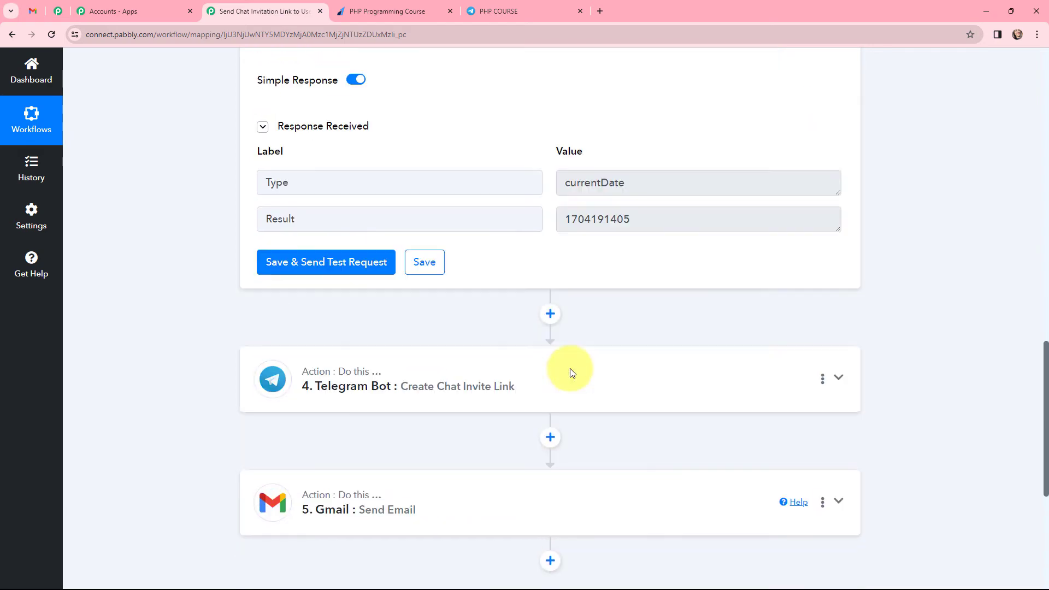
{"action": "left_click", "coordinate": [471, 302]}
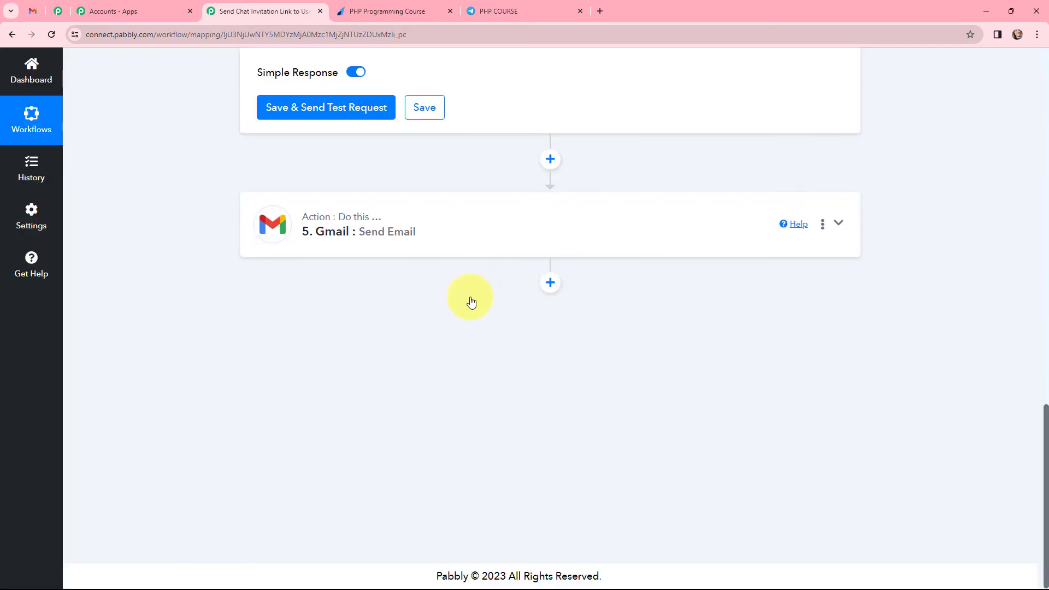
{"action": "scroll", "coordinate": [505, 389], "scroll_direction": "down", "scroll_amount": 4}
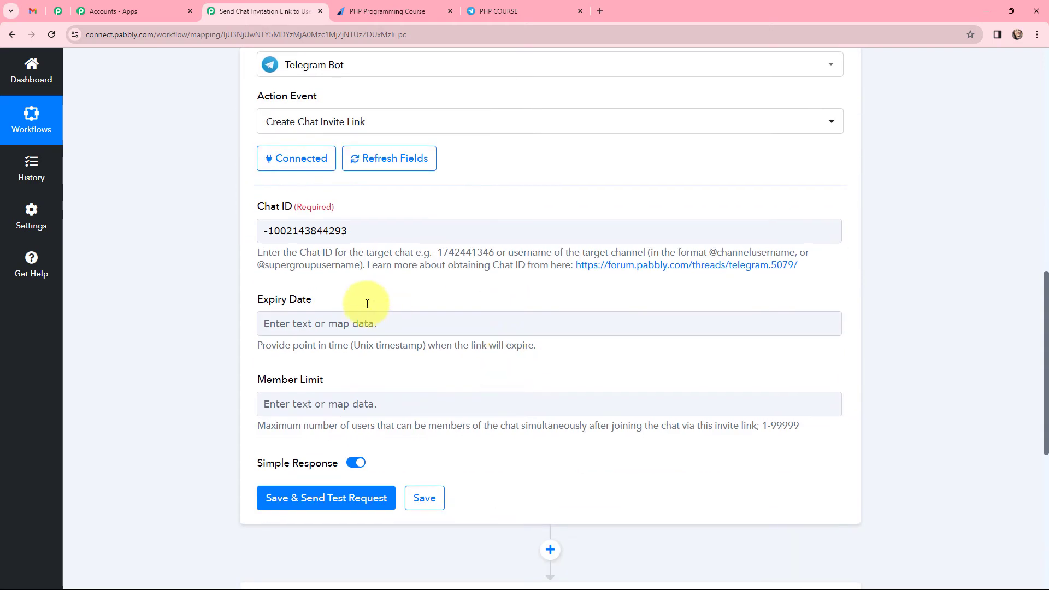
{"action": "left_click", "coordinate": [314, 326]}
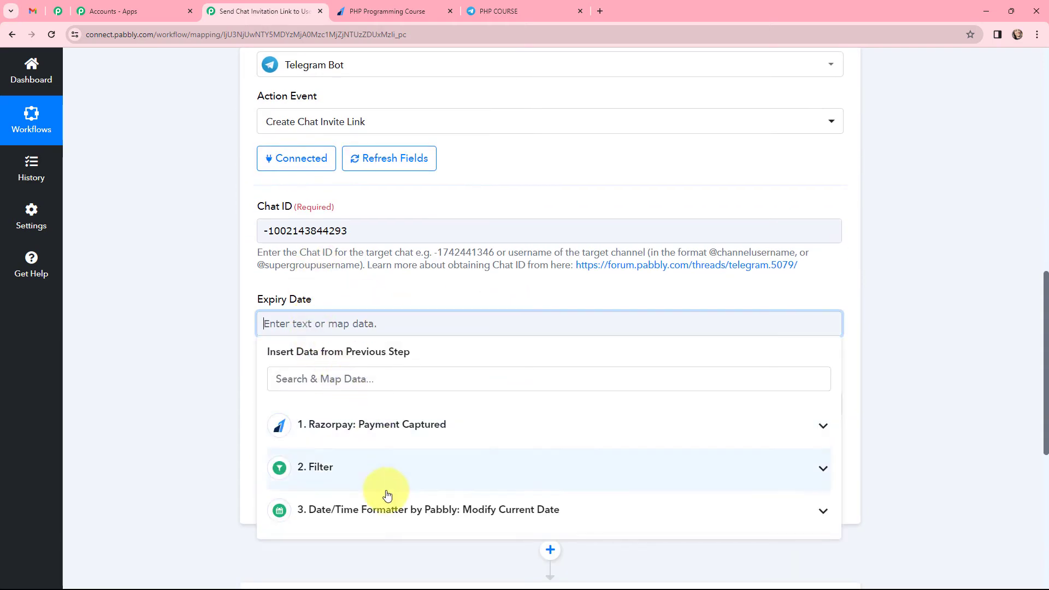
{"action": "left_click", "coordinate": [386, 507]}
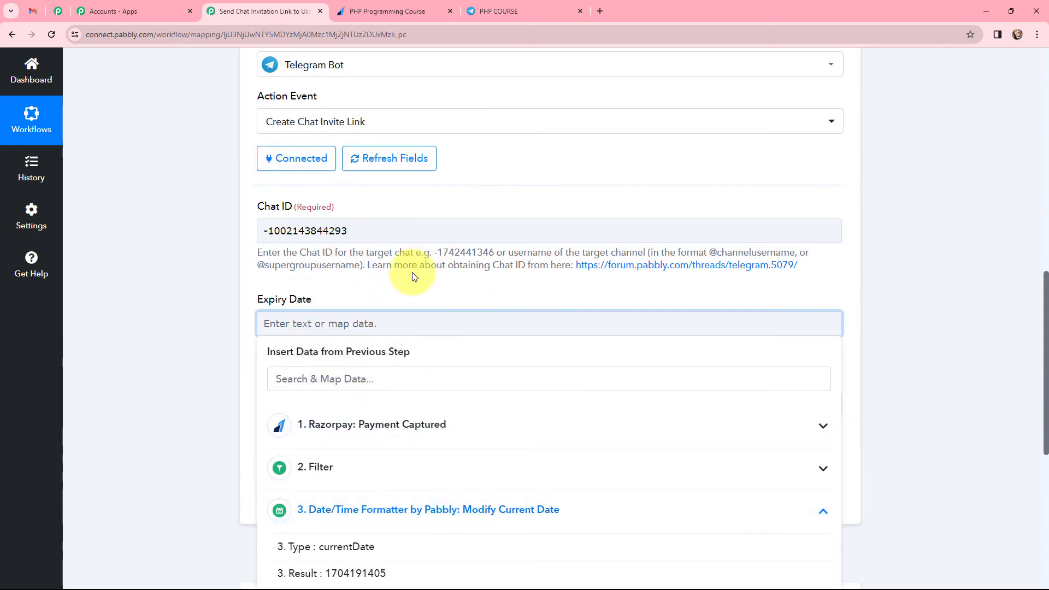
{"action": "scroll", "coordinate": [412, 273], "scroll_direction": "down", "scroll_amount": 3}
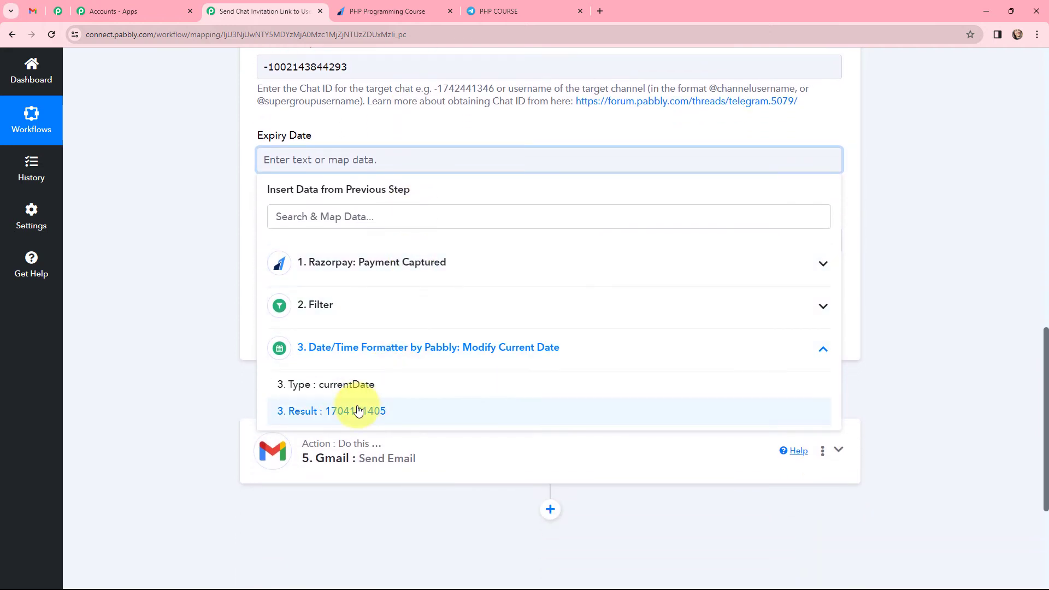
{"action": "left_click", "coordinate": [416, 411]}
{"action": "left_click", "coordinate": [184, 190]}
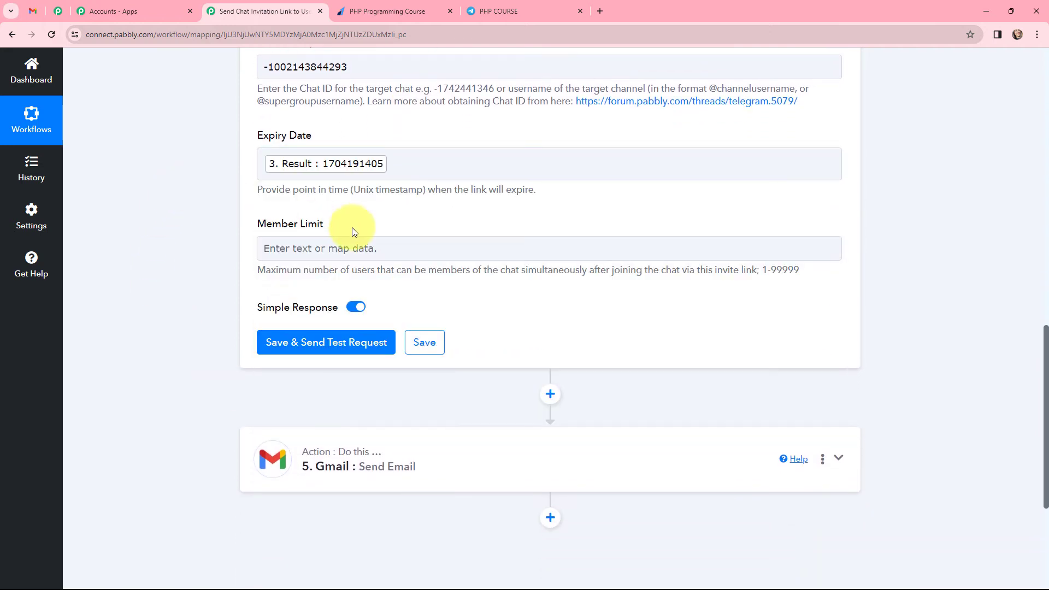
{"action": "scroll", "coordinate": [448, 213], "scroll_direction": "up", "scroll_amount": 2}
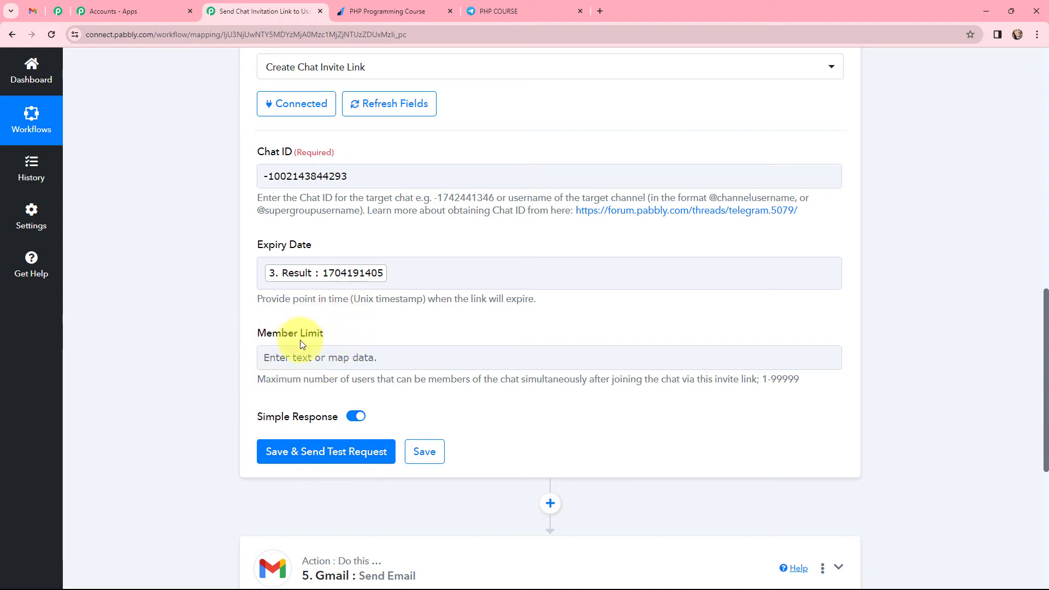
{"action": "left_click_drag", "start_coordinate": [818, 382], "coordinate": [762, 380]}
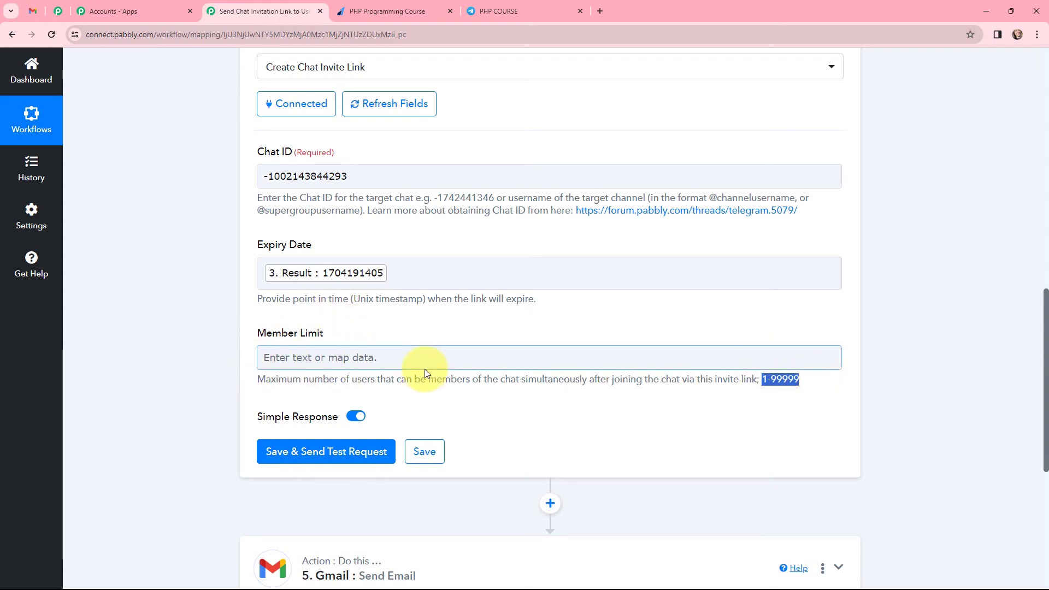
{"action": "left_click", "coordinate": [424, 370]}
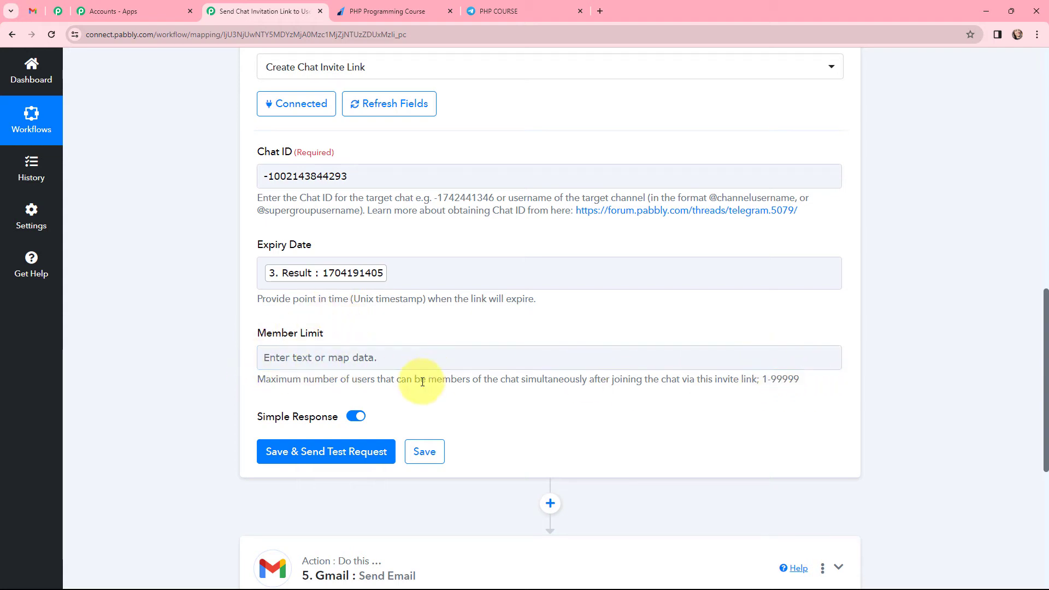
- Test the Telegram step, check the generated t.me invite link, and expand Gmail: Send Email
{"action": "left_click", "coordinate": [314, 455]}
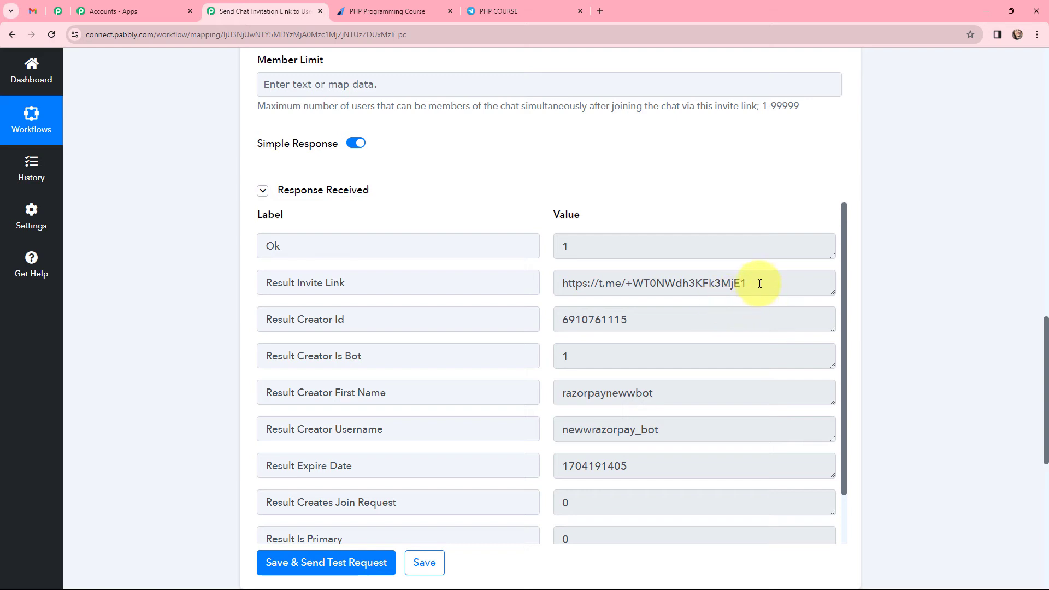
{"action": "left_click_drag", "start_coordinate": [759, 283], "coordinate": [562, 284]}
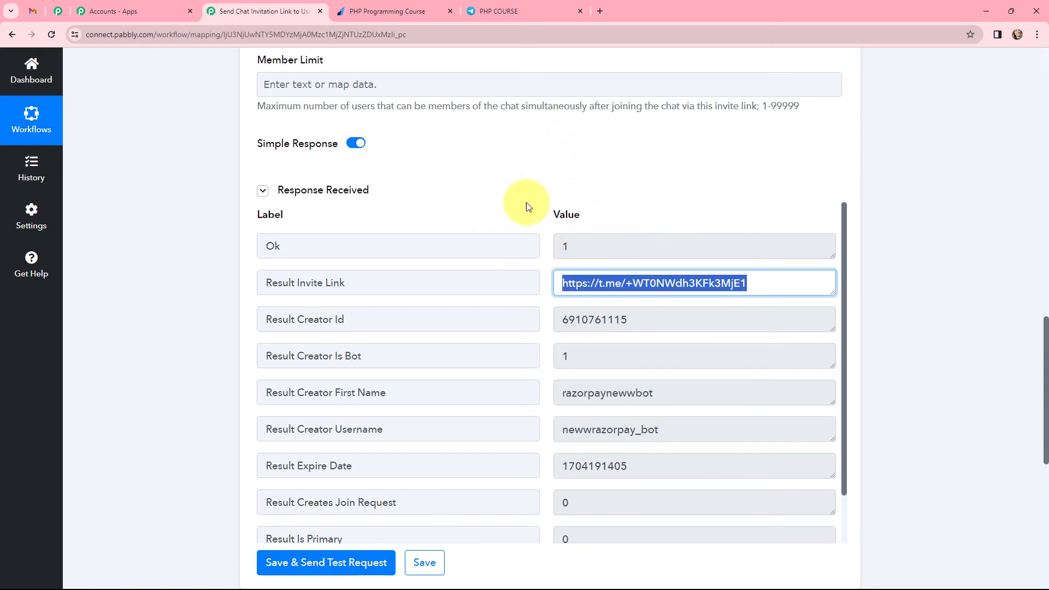
{"action": "left_click", "coordinate": [552, 190]}
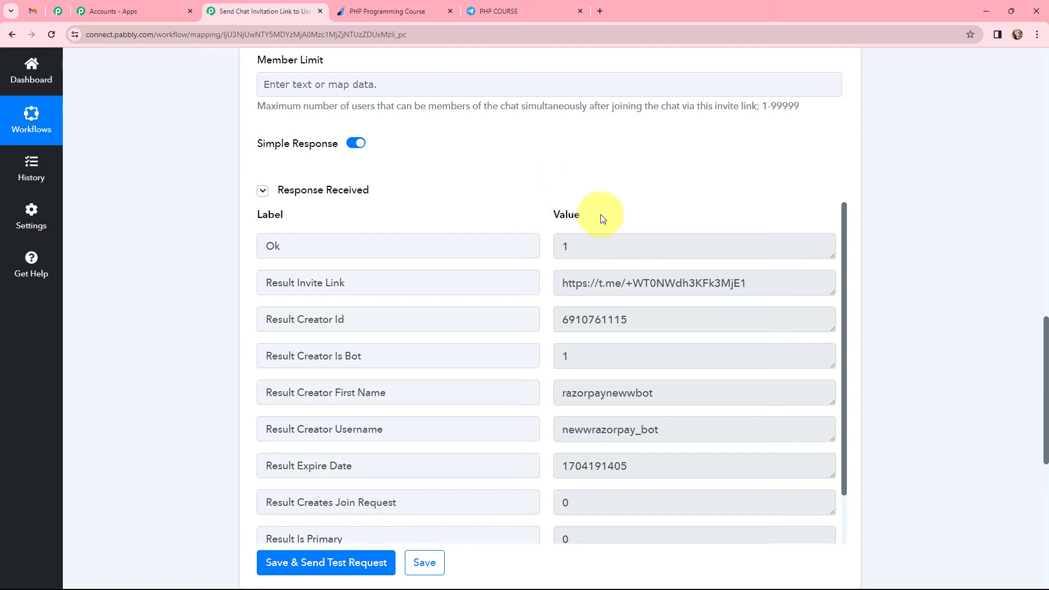
{"action": "left_click_drag", "start_coordinate": [762, 275], "coordinate": [548, 289]}
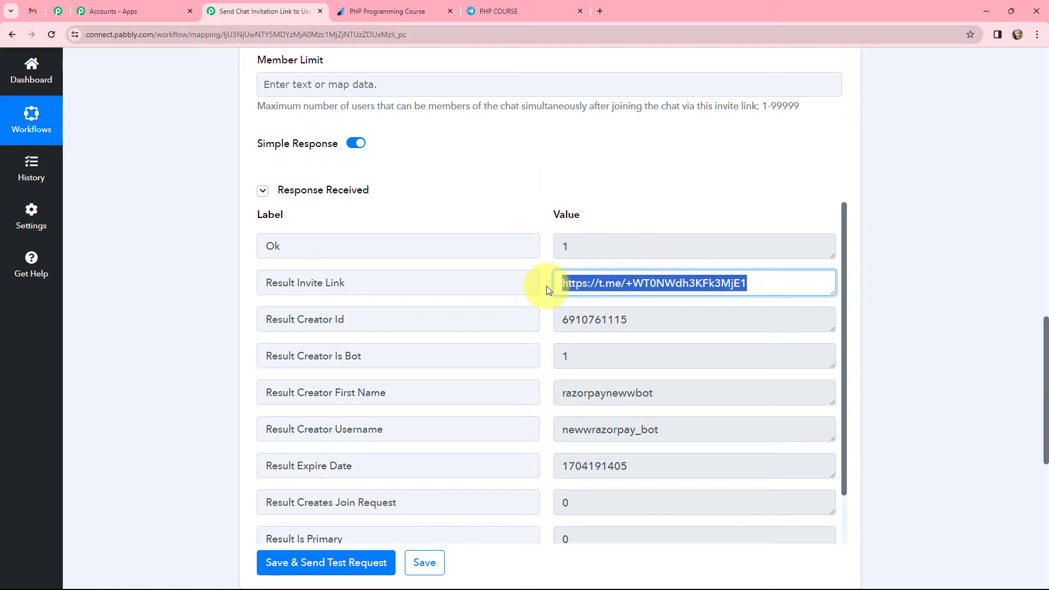
{"action": "left_click", "coordinate": [535, 205]}
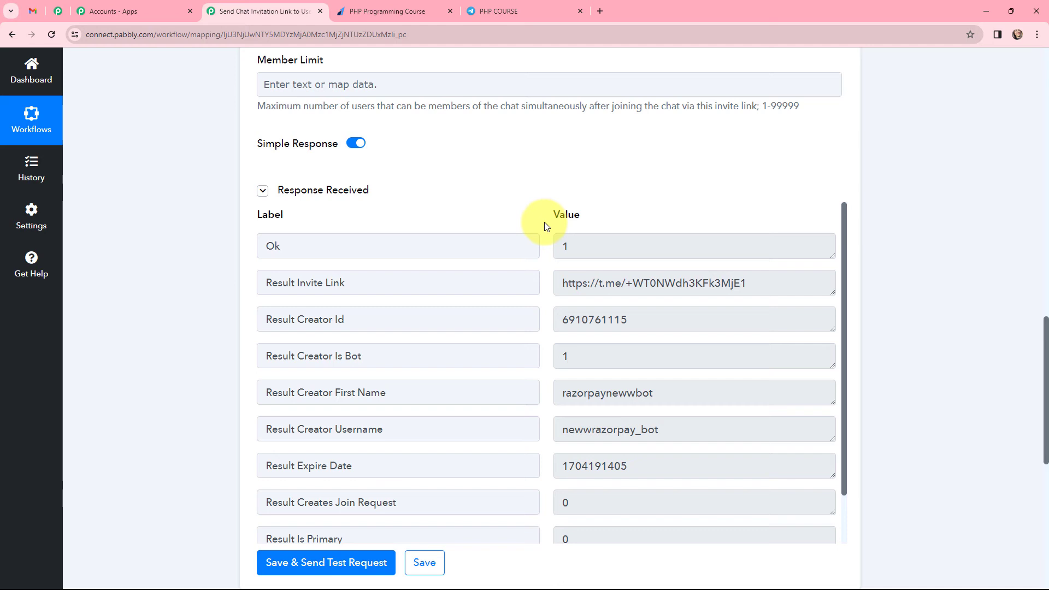
{"action": "scroll", "coordinate": [897, 265], "scroll_direction": "down", "scroll_amount": 3}
{"action": "left_click", "coordinate": [449, 217]}
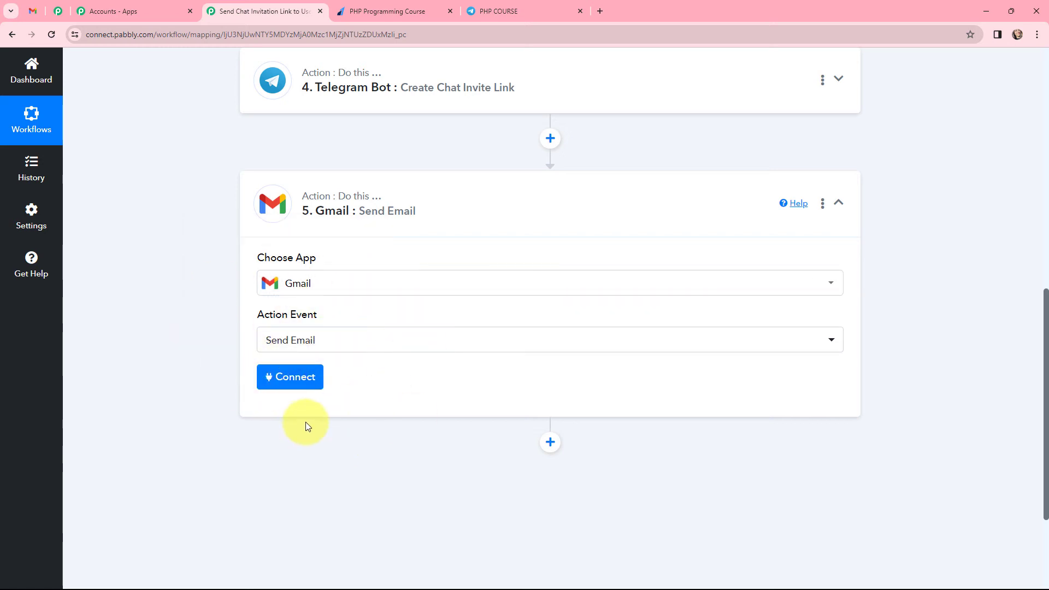
- Add a new Gmail connection, Gmail #17, and allow Pabbly Connect access in Google's consent window
{"action": "left_click", "coordinate": [289, 377]}
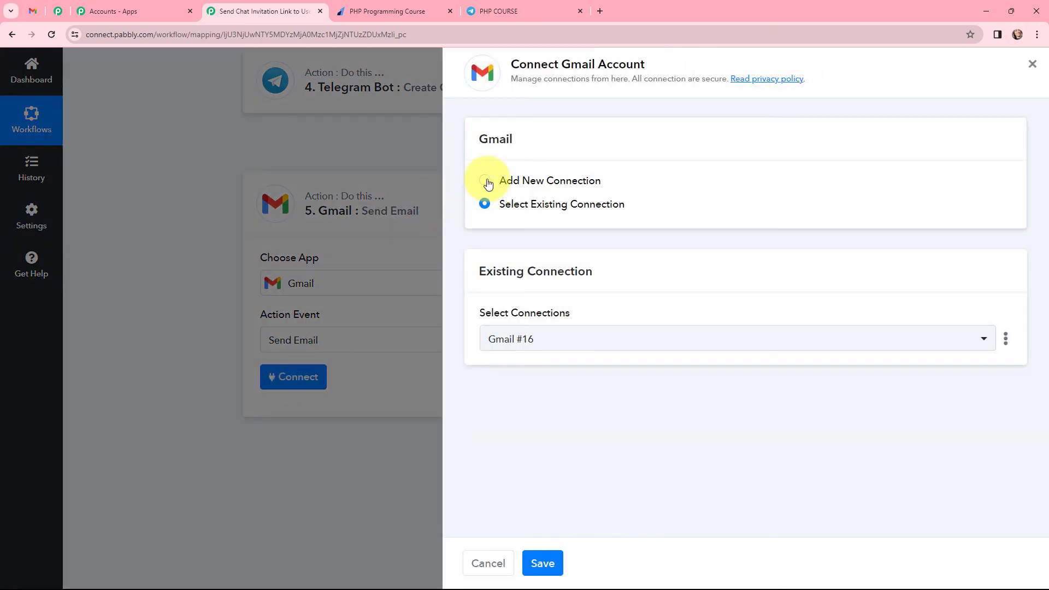
{"action": "left_click", "coordinate": [485, 181]}
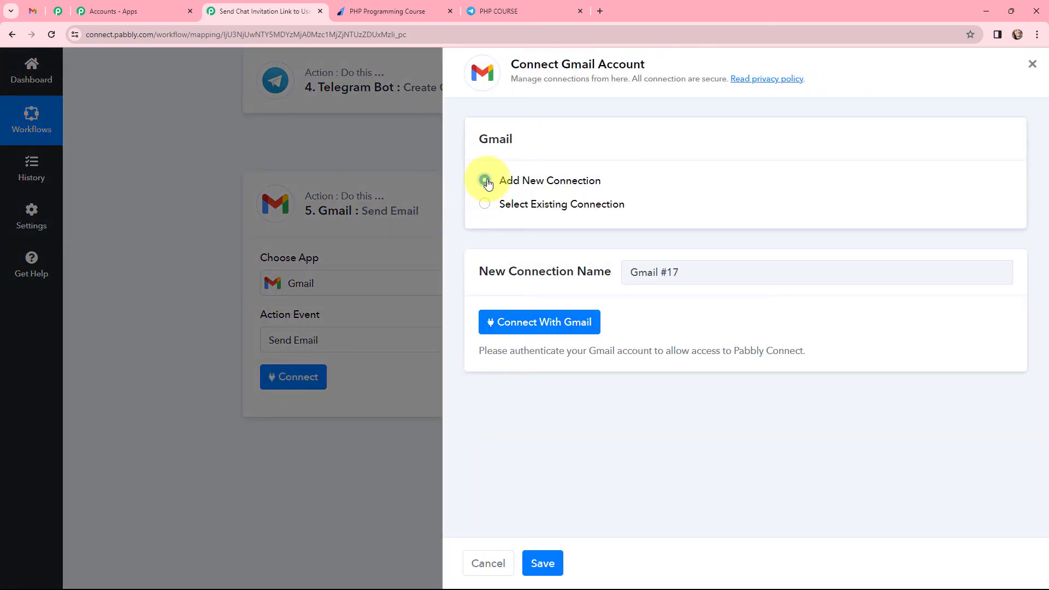
{"action": "left_click", "coordinate": [519, 324]}
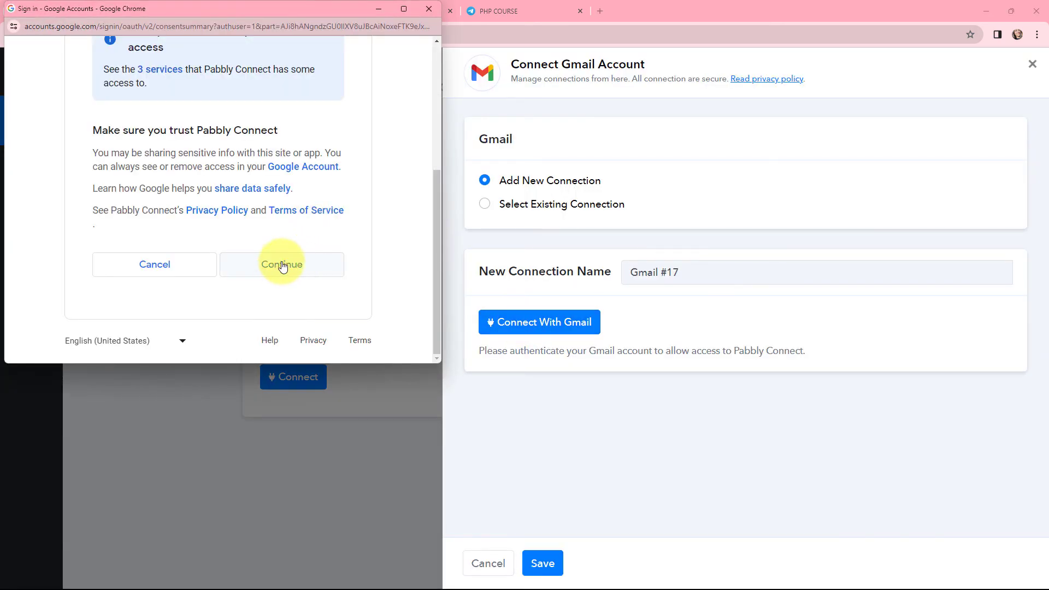
{"action": "left_click", "coordinate": [282, 267]}
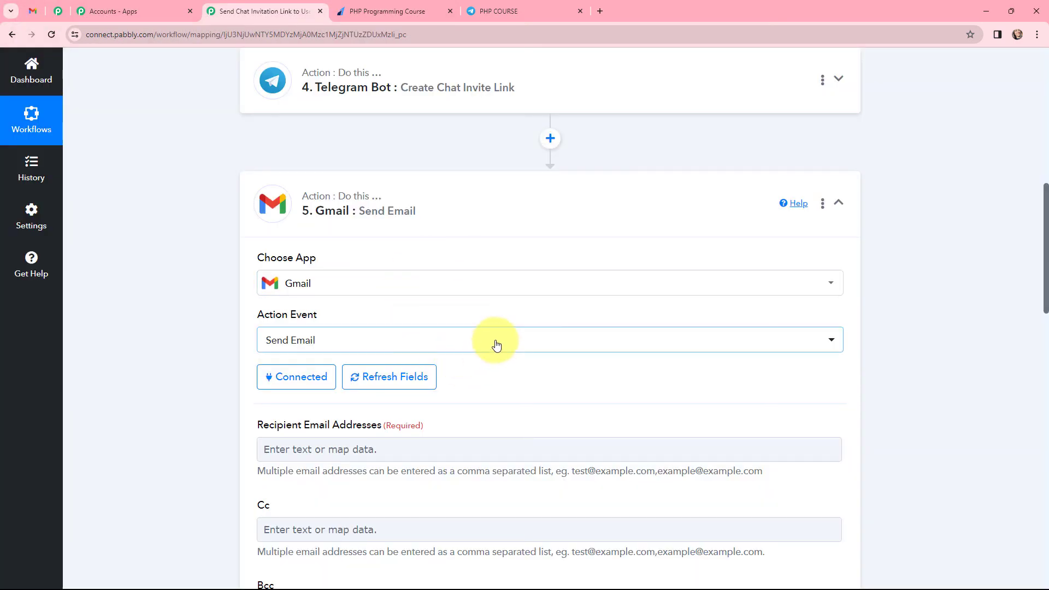
- Map the buyer's Razorpay Notes Email as the Gmail recipient address
{"action": "scroll", "coordinate": [497, 345], "scroll_direction": "down", "scroll_amount": 3}
{"action": "scroll", "coordinate": [496, 344], "scroll_direction": "down", "scroll_amount": 1}
{"action": "scroll", "coordinate": [496, 345], "scroll_direction": "down", "scroll_amount": 1}
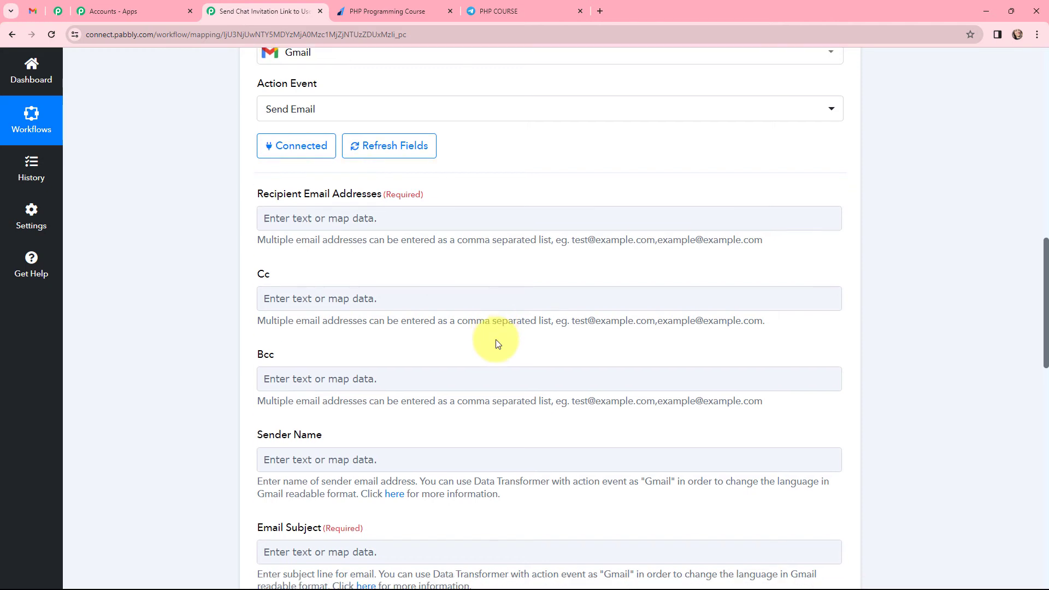
{"action": "left_click", "coordinate": [308, 176]}
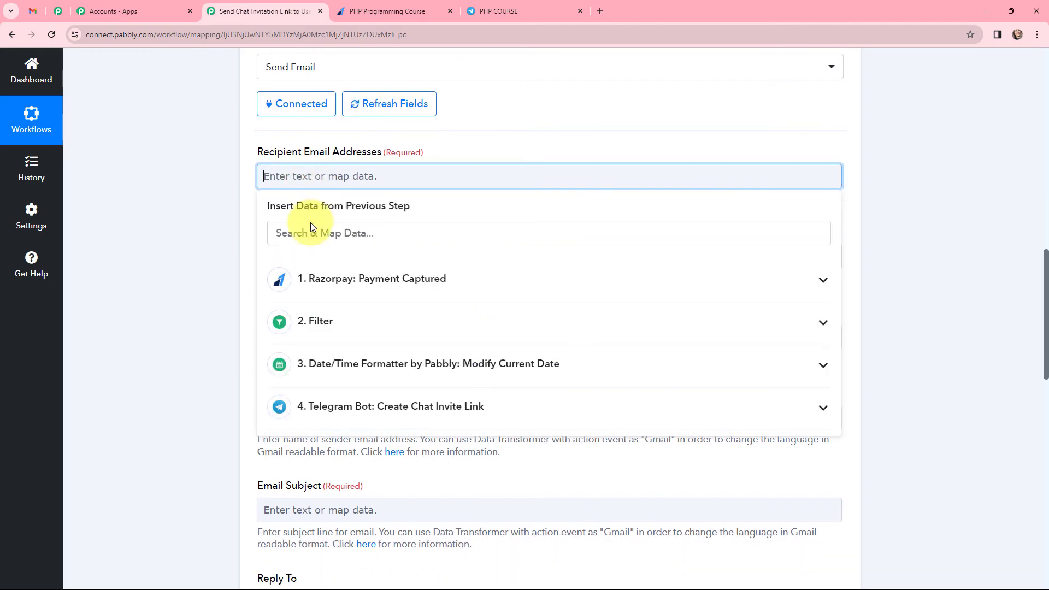
{"action": "left_click", "coordinate": [386, 280]}
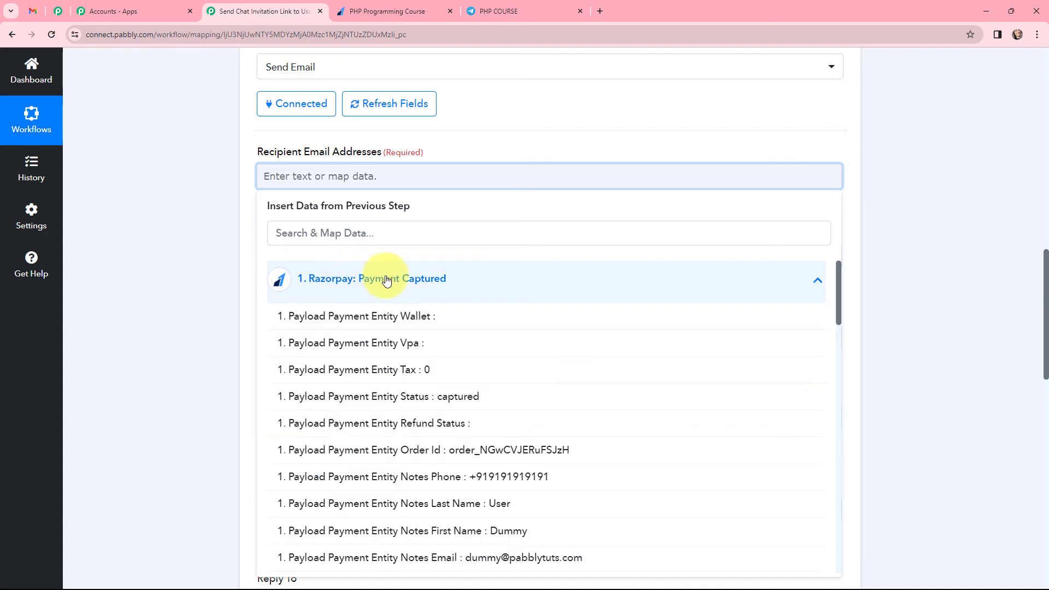
{"action": "left_click", "coordinate": [492, 558]}
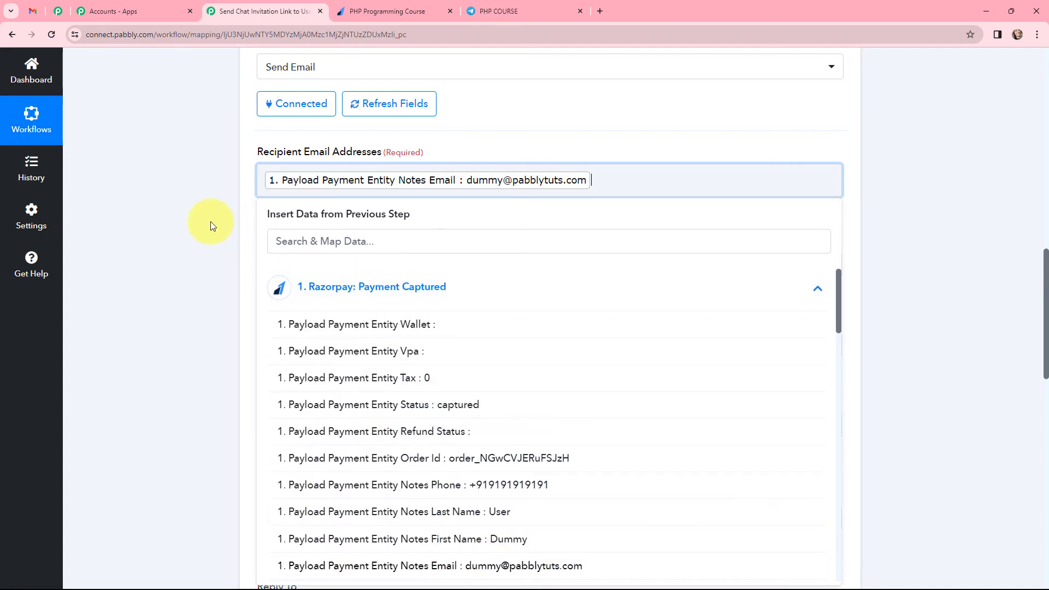
{"action": "left_click", "coordinate": [211, 222]}
- Set the Sender Name to PHP
{"action": "scroll", "coordinate": [382, 223], "scroll_direction": "down", "scroll_amount": 2}
{"action": "left_click", "coordinate": [320, 315]}
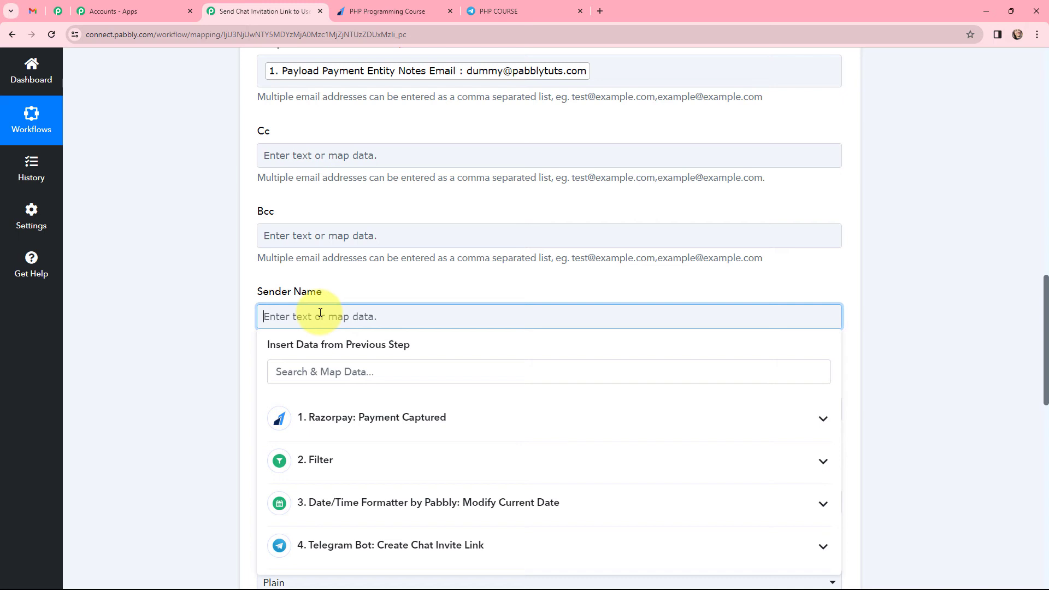
{"action": "type", "text": "PHP"}
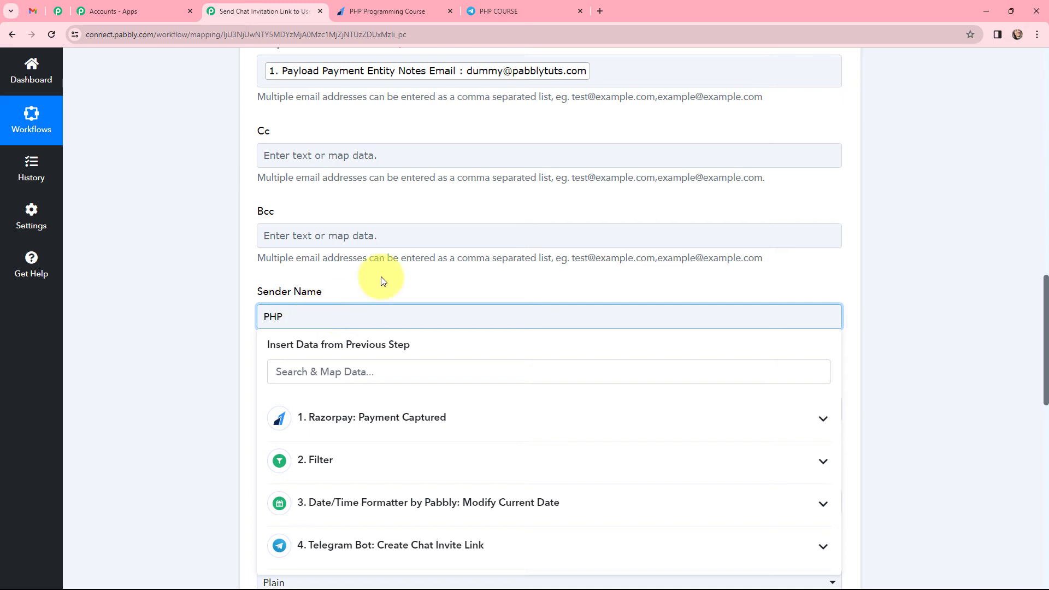
{"action": "left_click", "coordinate": [228, 276]}
{"action": "scroll", "coordinate": [426, 264], "scroll_direction": "down", "scroll_amount": 1}
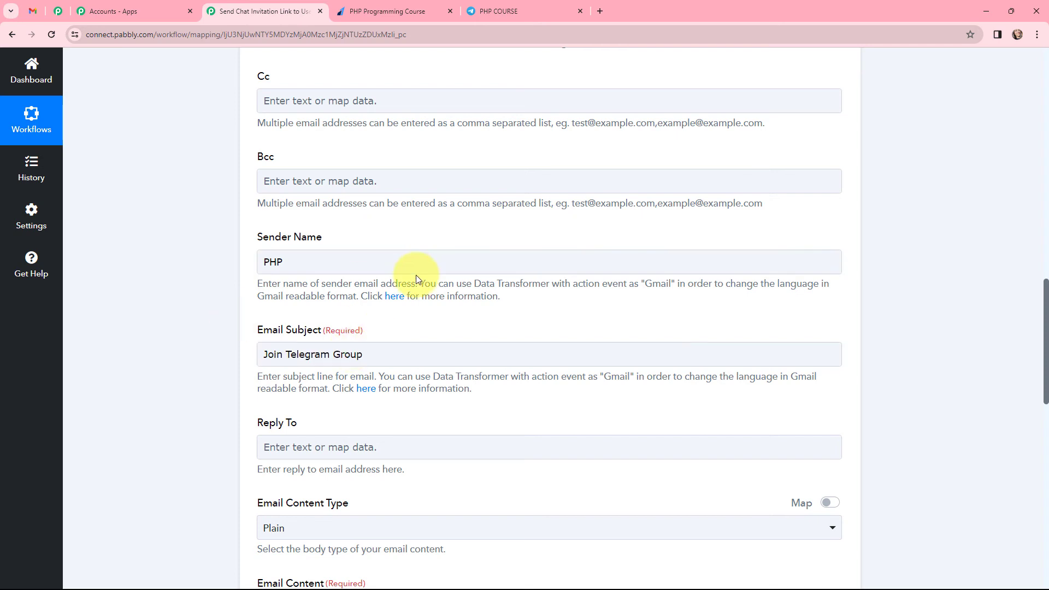
{"action": "scroll", "coordinate": [415, 274], "scroll_direction": "down", "scroll_amount": 5}
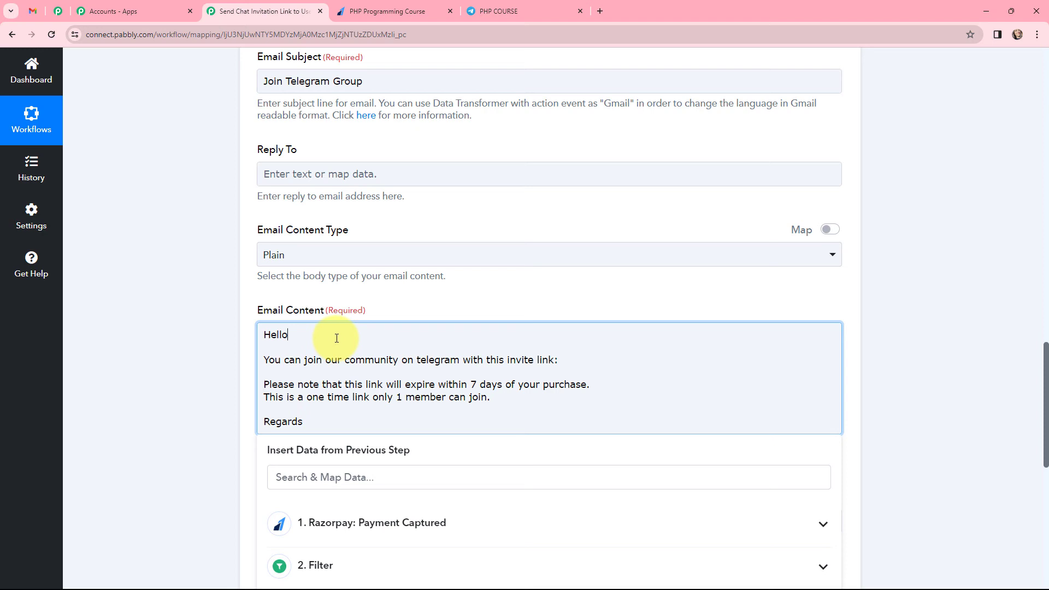
- Insert the buyer's Notes First Name and Last Name after 'Hello' in the email body
{"action": "scroll", "coordinate": [419, 286], "scroll_direction": "down", "scroll_amount": 3}
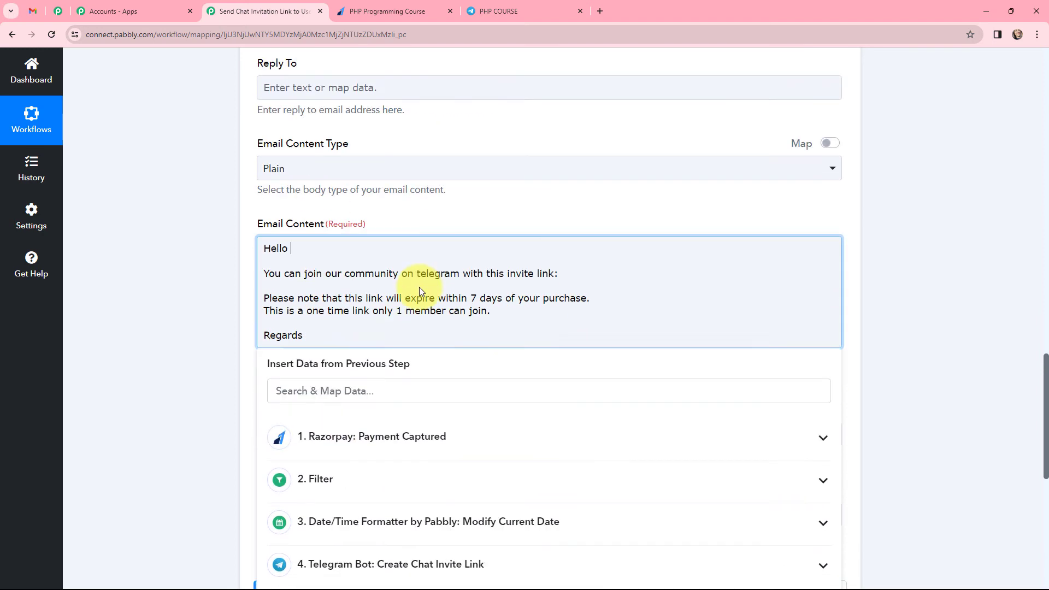
{"action": "left_click", "coordinate": [402, 362]}
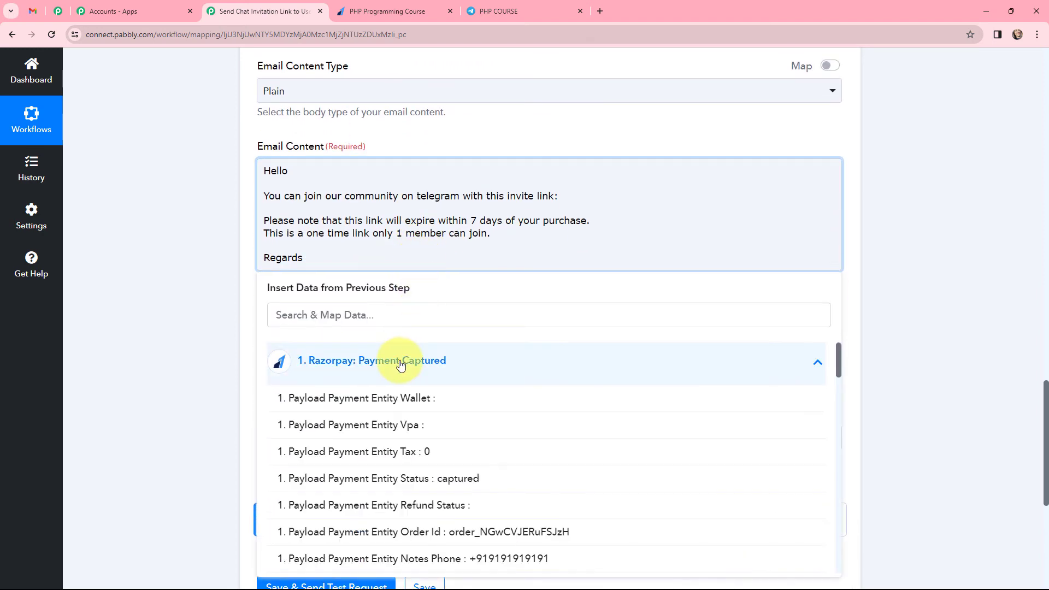
{"action": "scroll", "coordinate": [399, 448], "scroll_direction": "down", "scroll_amount": 4}
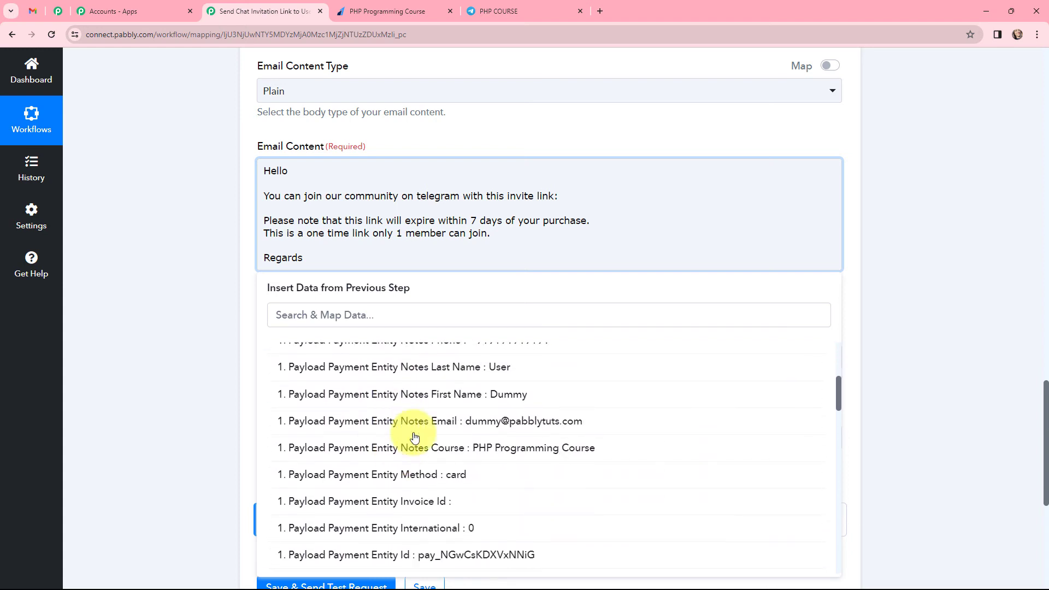
{"action": "left_click", "coordinate": [453, 395]}
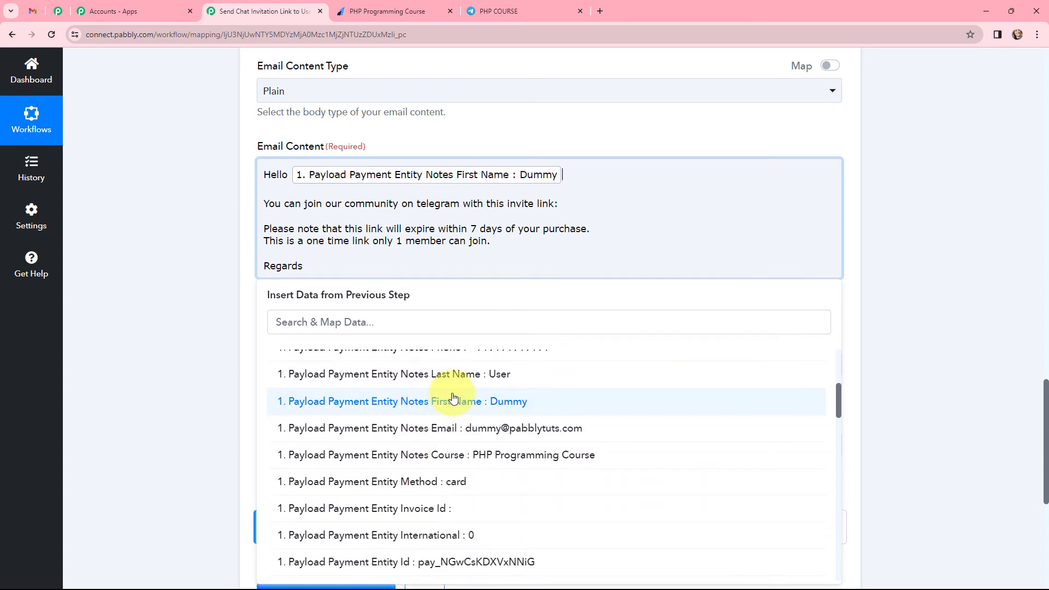
{"action": "left_click", "coordinate": [494, 378]}
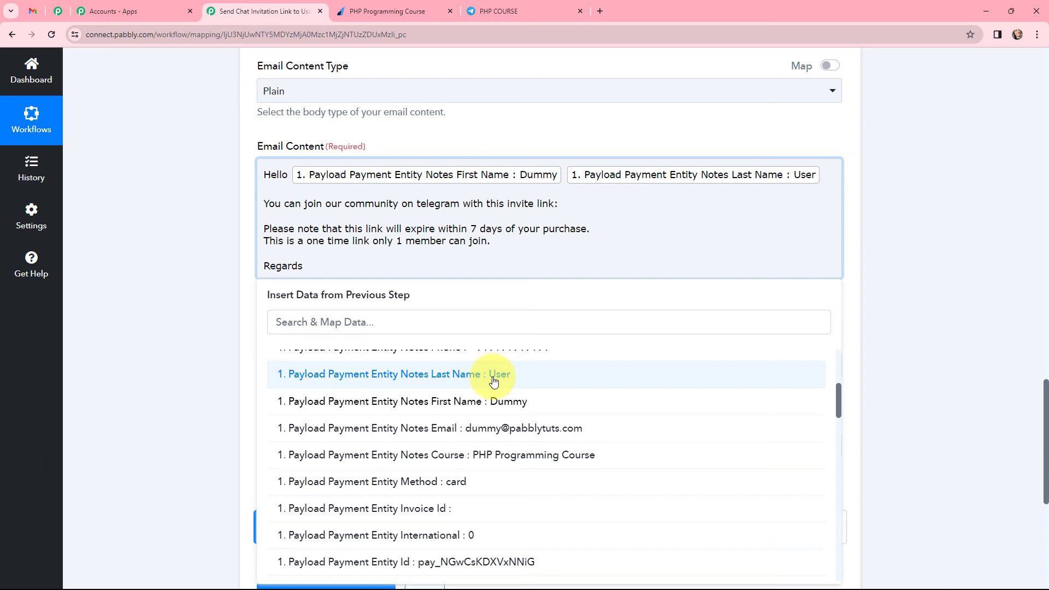
- Insert the Telegram step's 4. Result Invite Link after 'invite link:' in the message
{"action": "left_click", "coordinate": [570, 200]}
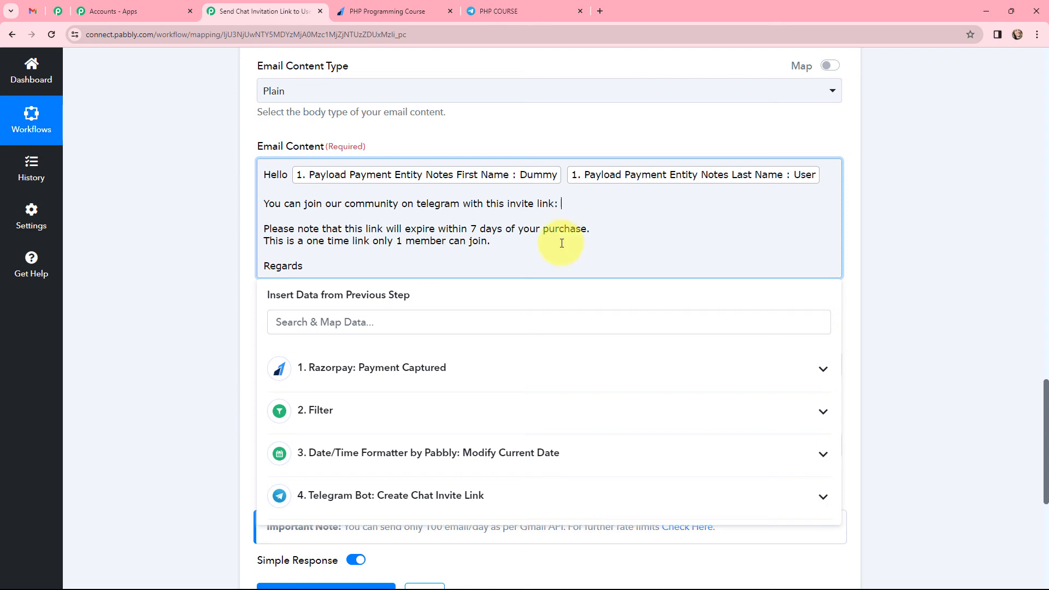
{"action": "left_click", "coordinate": [491, 495]}
{"action": "scroll", "coordinate": [539, 368], "scroll_direction": "down", "scroll_amount": 3}
{"action": "left_click", "coordinate": [509, 395]}
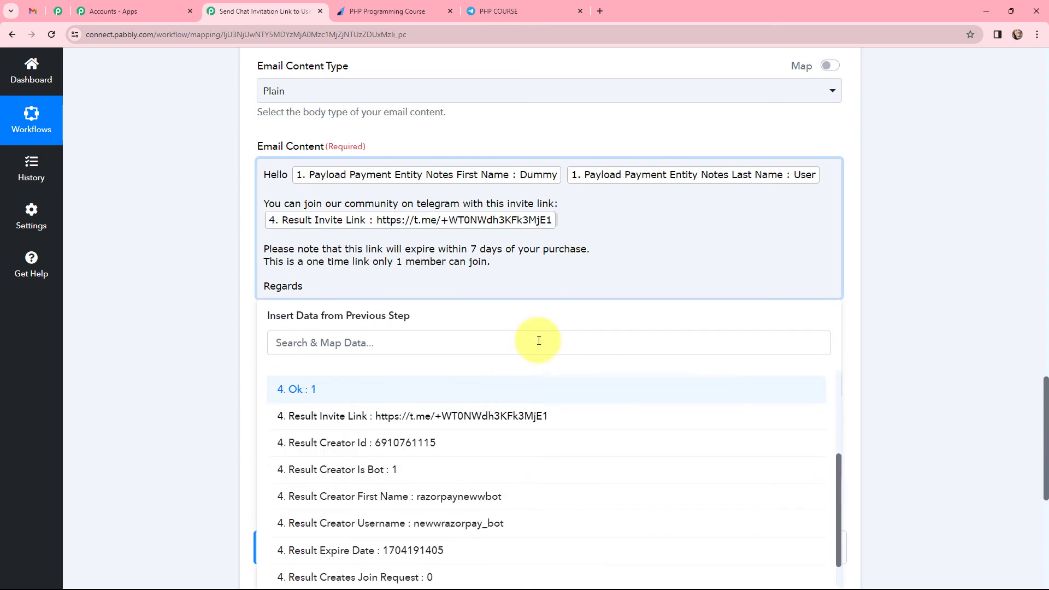
{"action": "left_click", "coordinate": [527, 260]}
{"action": "left_click_drag", "start_coordinate": [526, 261], "coordinate": [260, 251]}
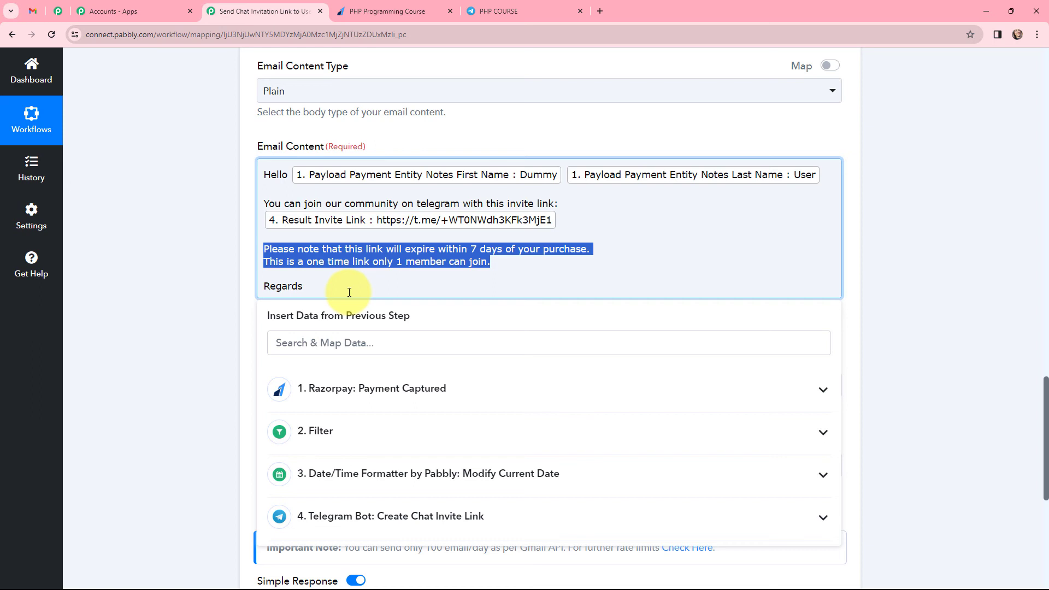
{"action": "left_click", "coordinate": [247, 280]}
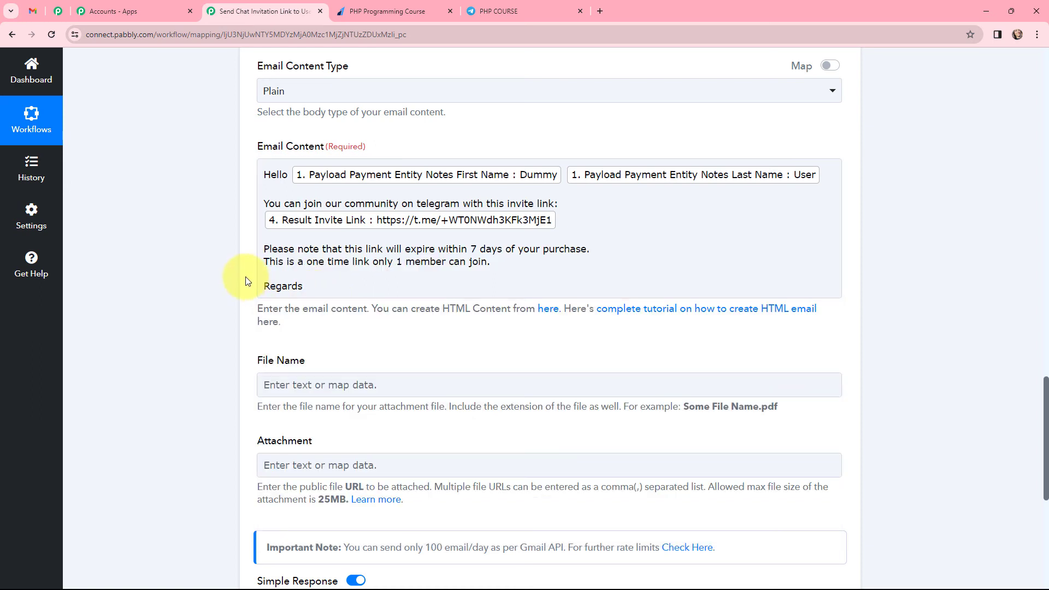
{"action": "scroll", "coordinate": [246, 281], "scroll_direction": "down", "scroll_amount": 1}
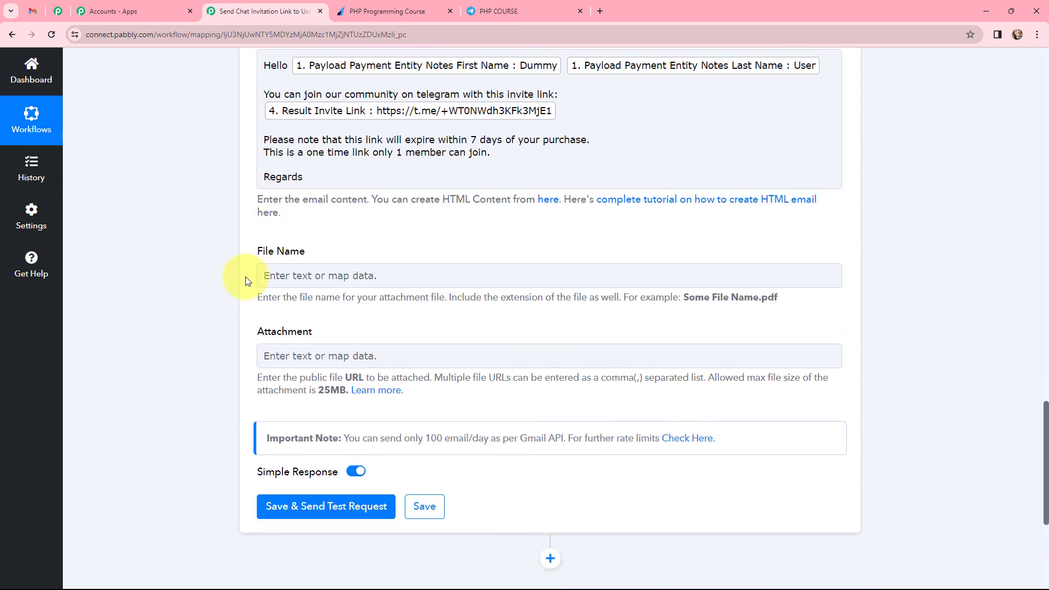
{"action": "scroll", "coordinate": [246, 281], "scroll_direction": "down", "scroll_amount": 5}
{"action": "scroll", "coordinate": [246, 280], "scroll_direction": "up", "scroll_amount": 7}
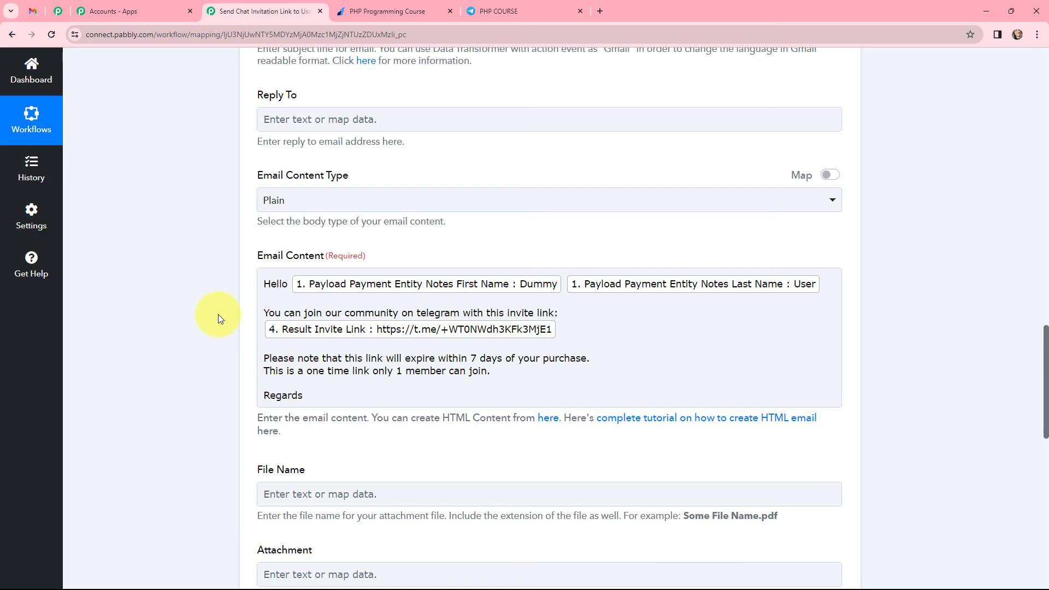
- Send a test email from the Gmail step and confirm the response Status reads sent
{"action": "scroll", "coordinate": [218, 314], "scroll_direction": "down", "scroll_amount": 10}
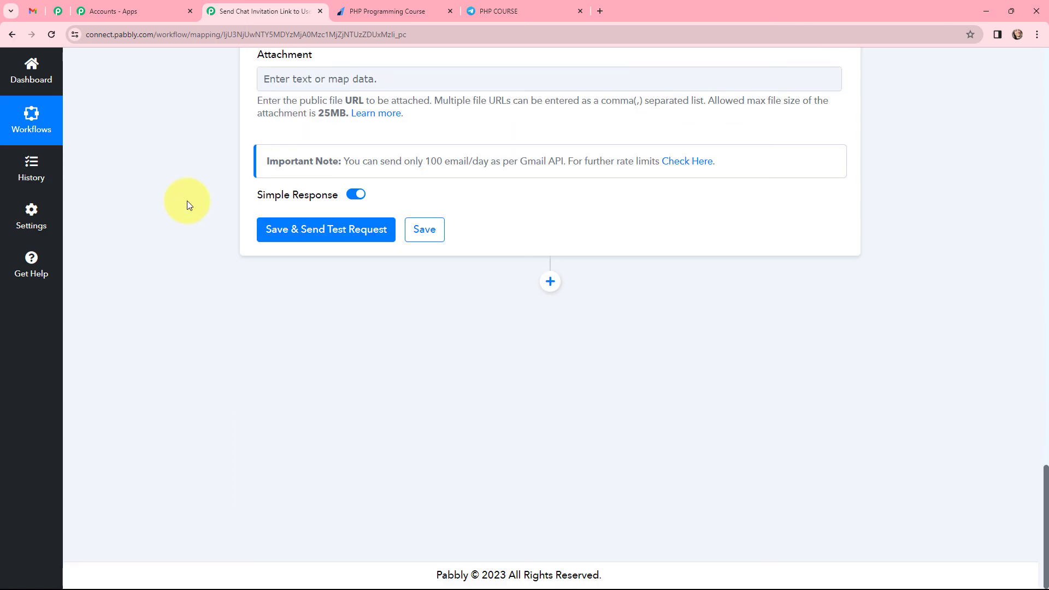
{"action": "left_click", "coordinate": [321, 235]}
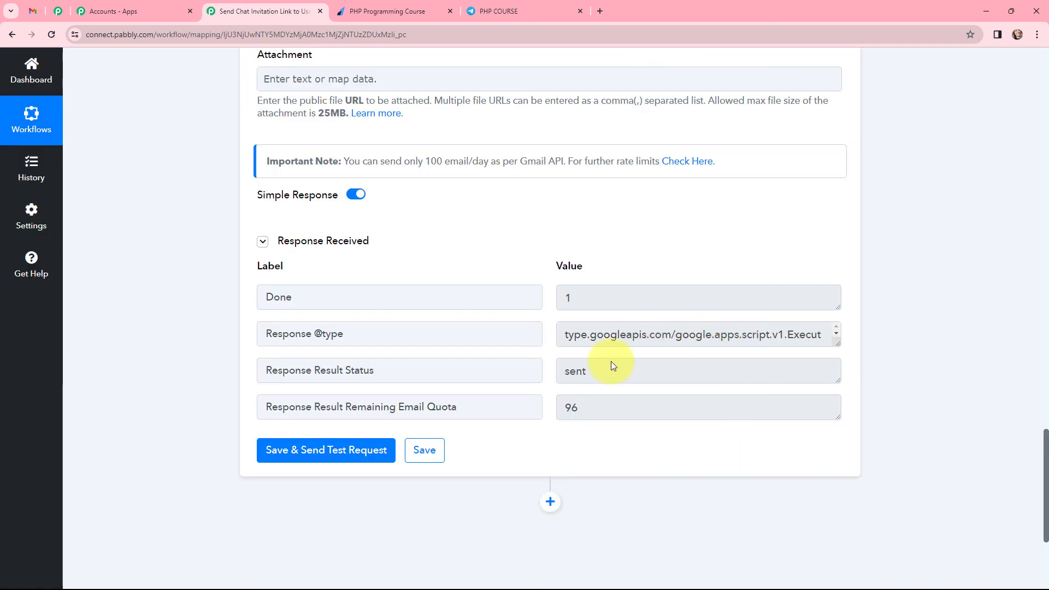
{"action": "left_click_drag", "start_coordinate": [613, 370], "coordinate": [535, 378]}
{"action": "left_click", "coordinate": [546, 381]}
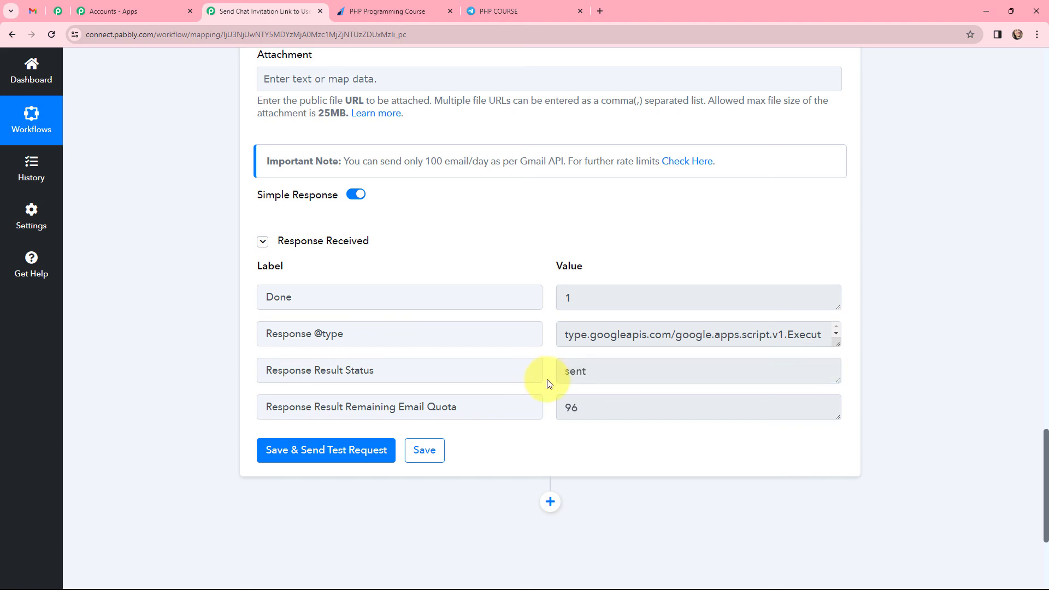
{"action": "scroll", "coordinate": [549, 383], "scroll_direction": "up", "scroll_amount": 15}
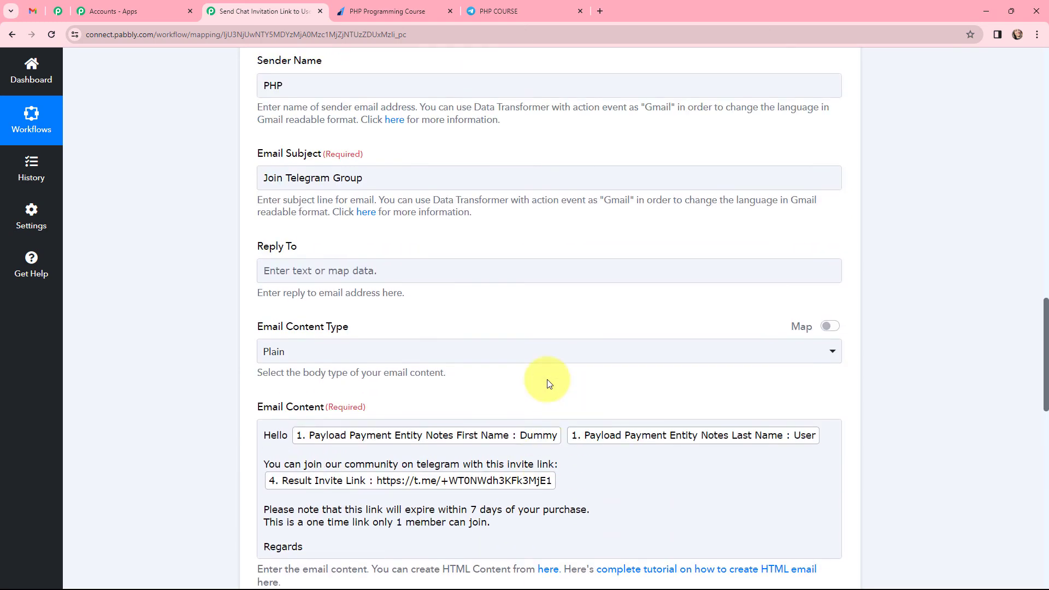
{"action": "scroll", "coordinate": [549, 383], "scroll_direction": "up", "scroll_amount": 4}
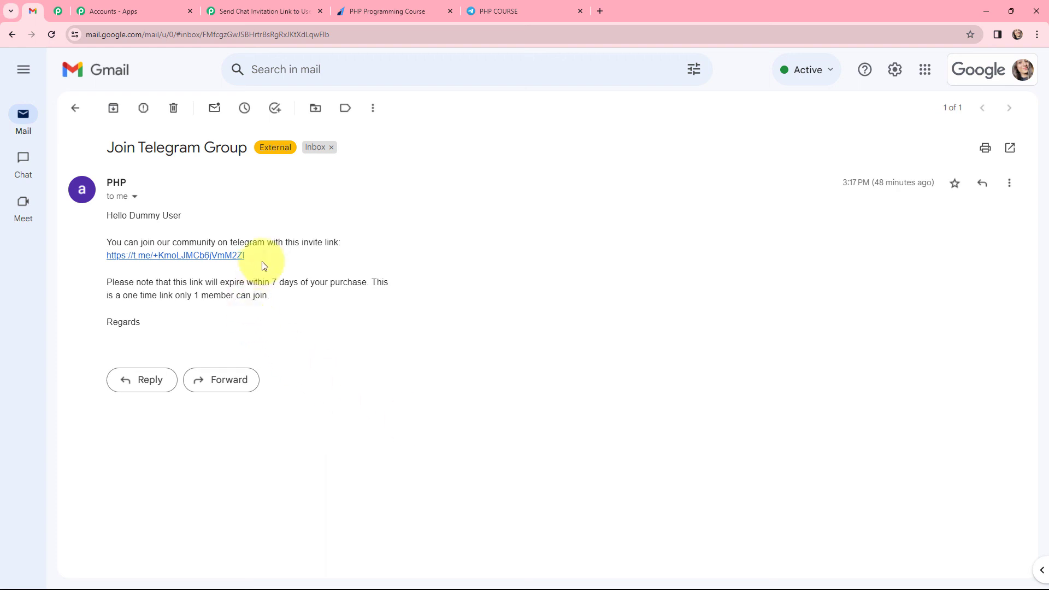
- Open the t.me invite link from the Join Telegram Group email to reach Telegram's join-group page
{"action": "left_click_drag", "start_coordinate": [254, 257], "coordinate": [101, 252]}
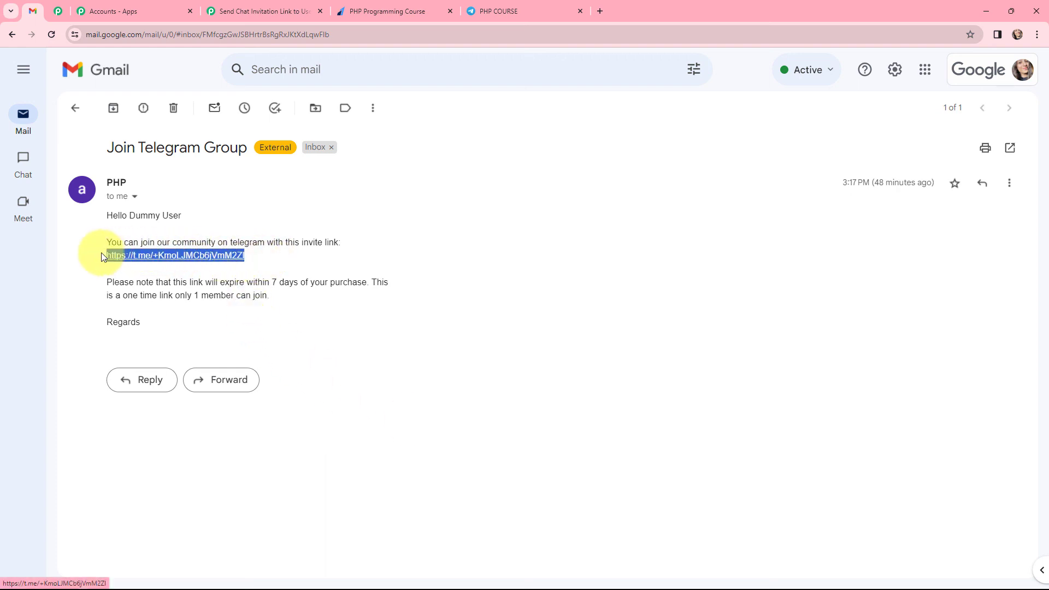
{"action": "left_click", "coordinate": [96, 254]}
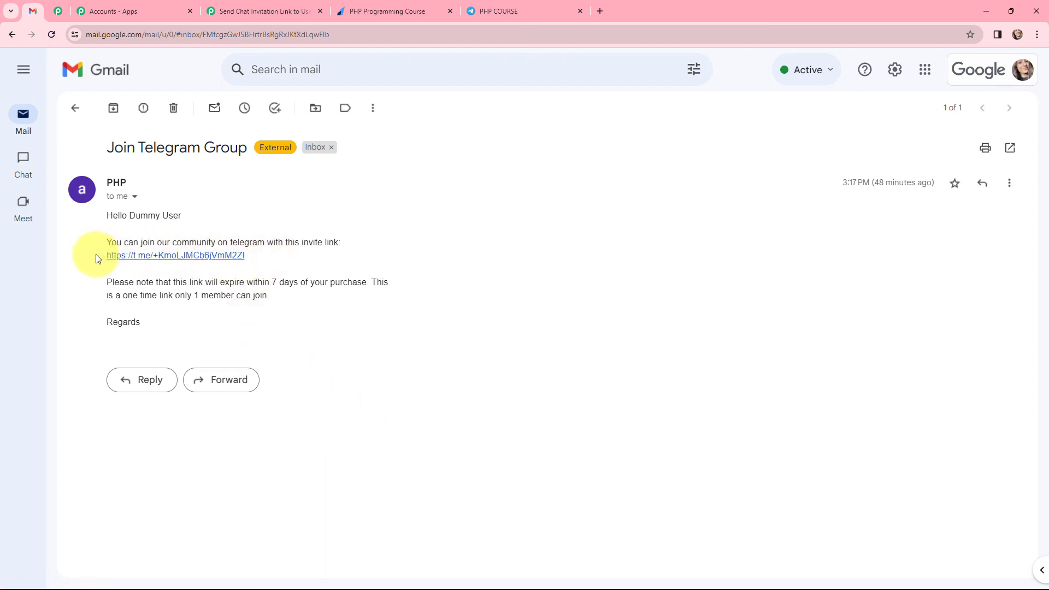
{"action": "left_click", "coordinate": [168, 257]}
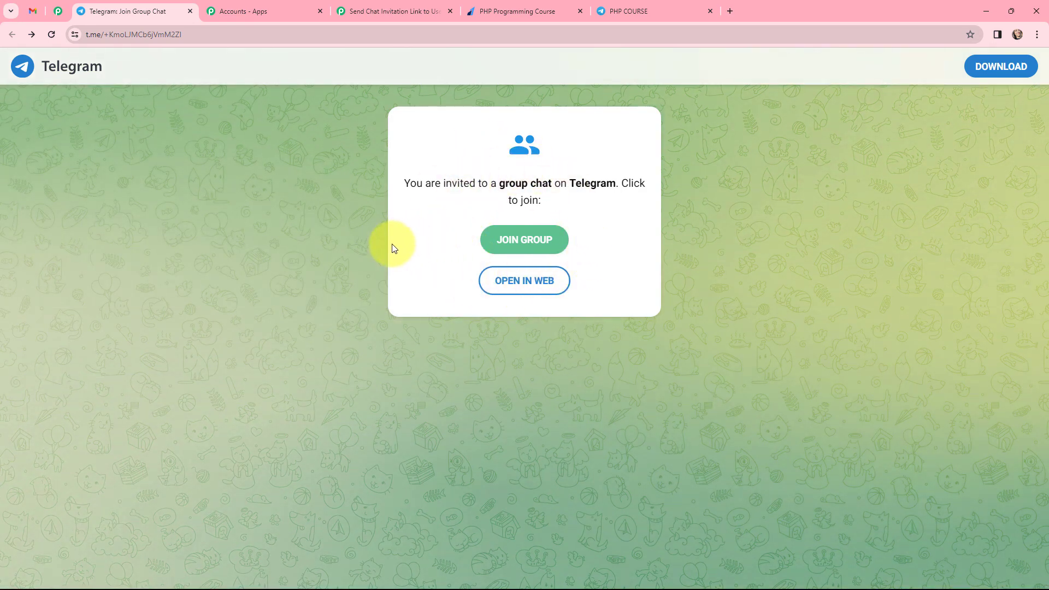
- View the PHP COURSE group in Telegram Web, then go back to the Pabbly workflow tab
{"action": "left_click", "coordinate": [628, 10]}
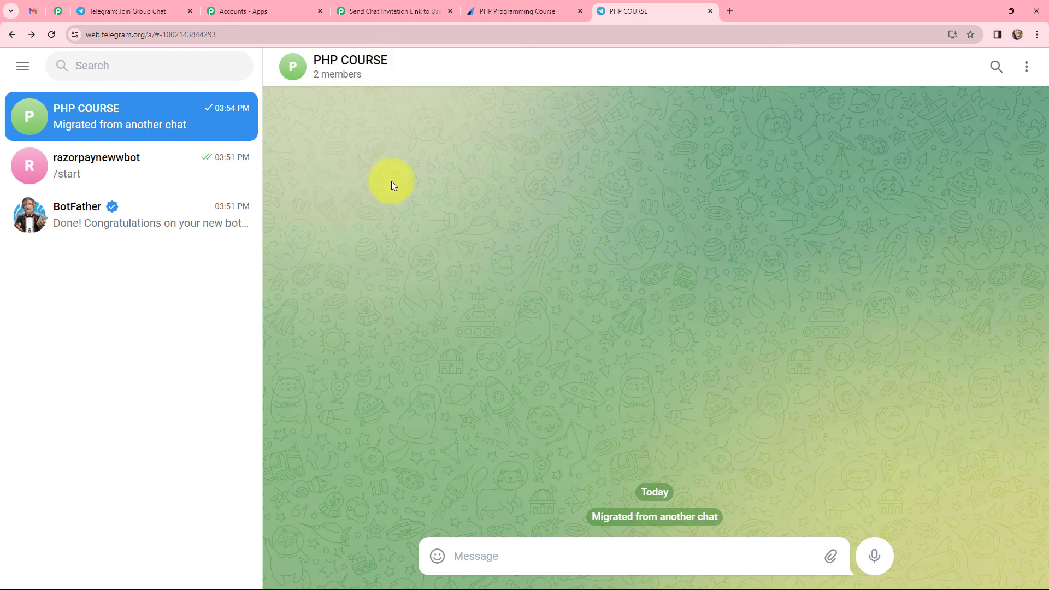
{"action": "key", "text": "ctrl+5"}
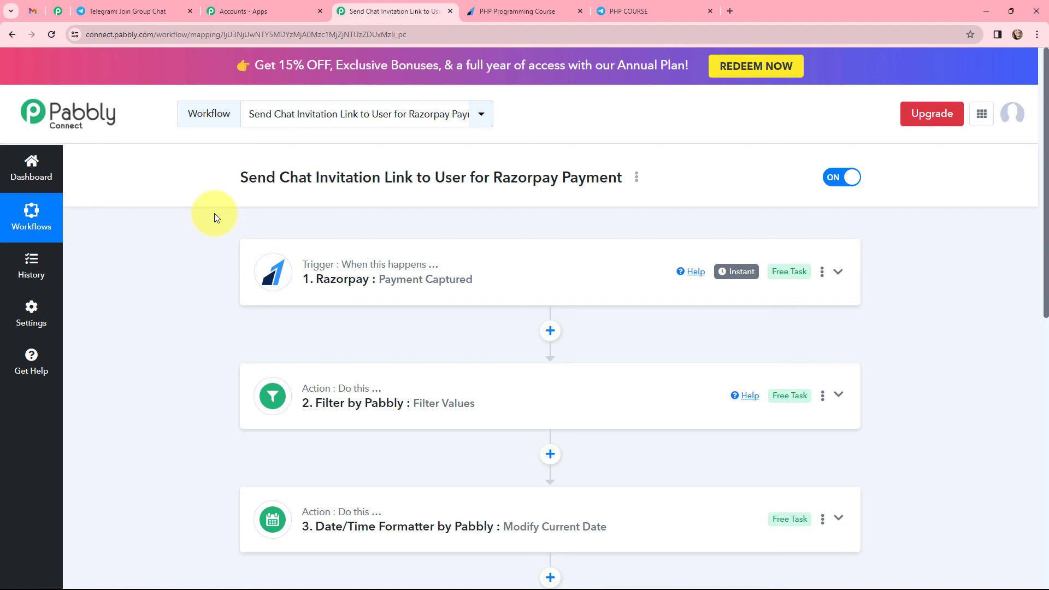
{"action": "scroll", "coordinate": [216, 217], "scroll_direction": "down", "scroll_amount": 4}
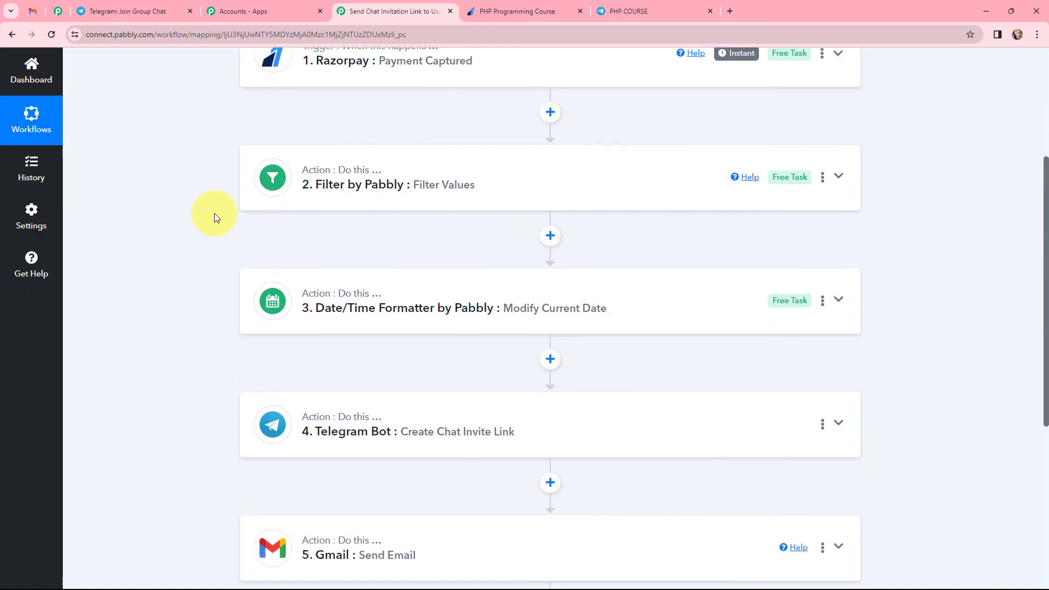
{"action": "scroll", "coordinate": [216, 217], "scroll_direction": "down", "scroll_amount": 3}
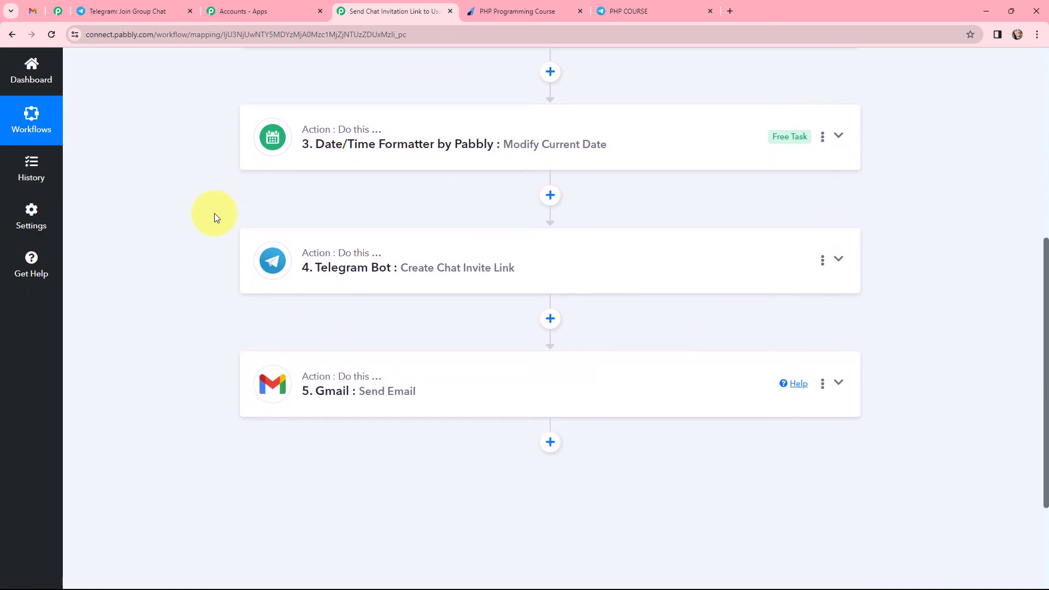